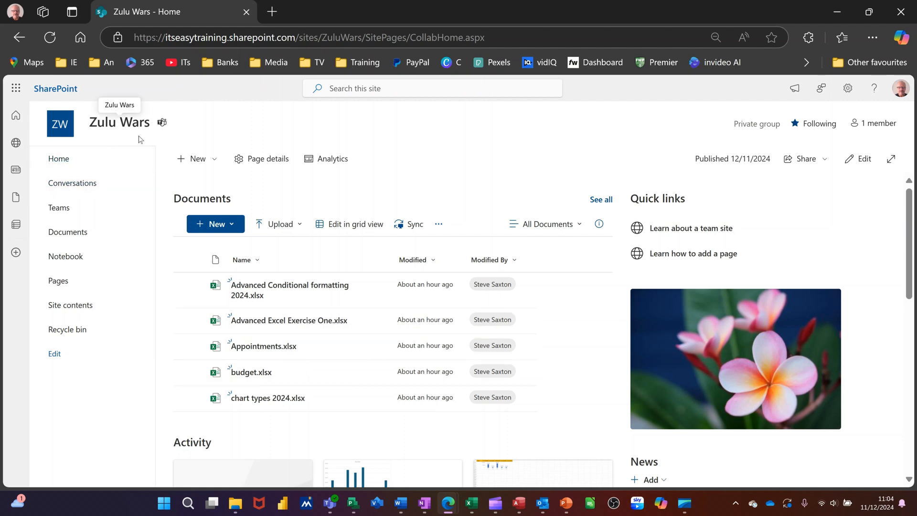
- Start creating a new list on the site from an Excel file uploaded from this device
click(215, 164)
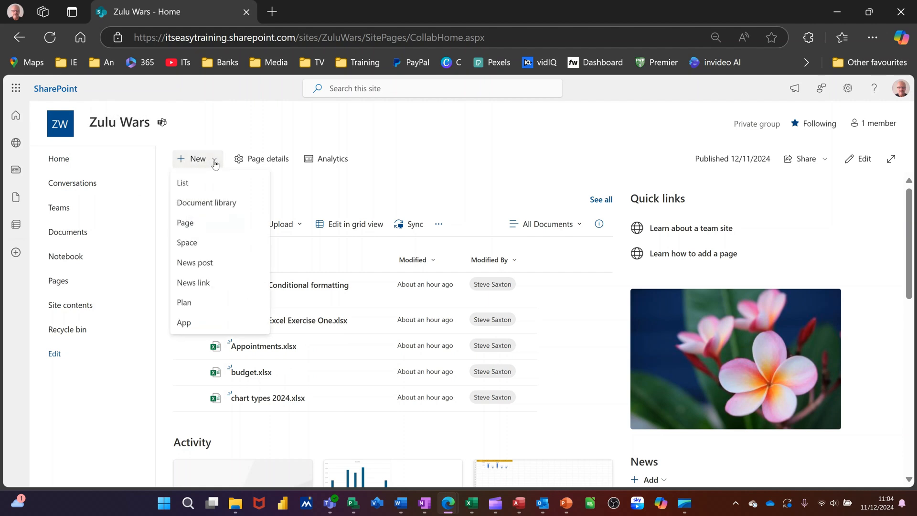
click(186, 187)
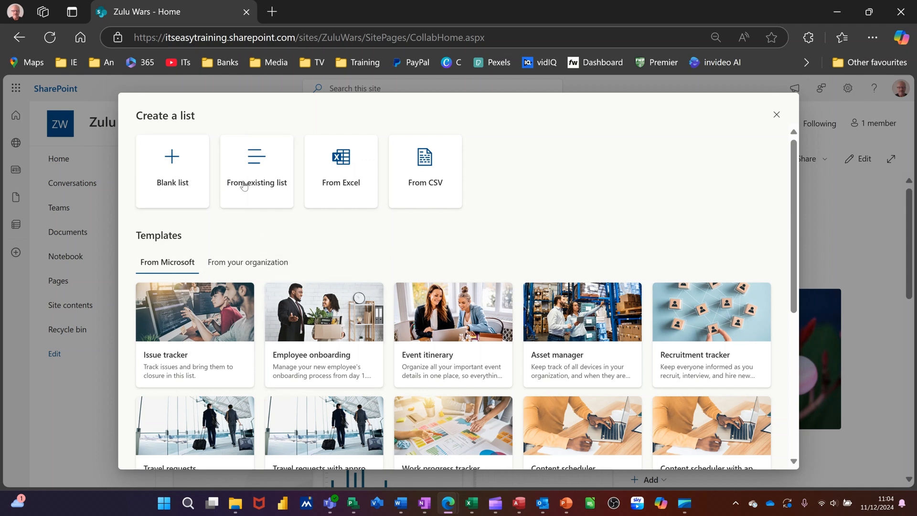
click(336, 164)
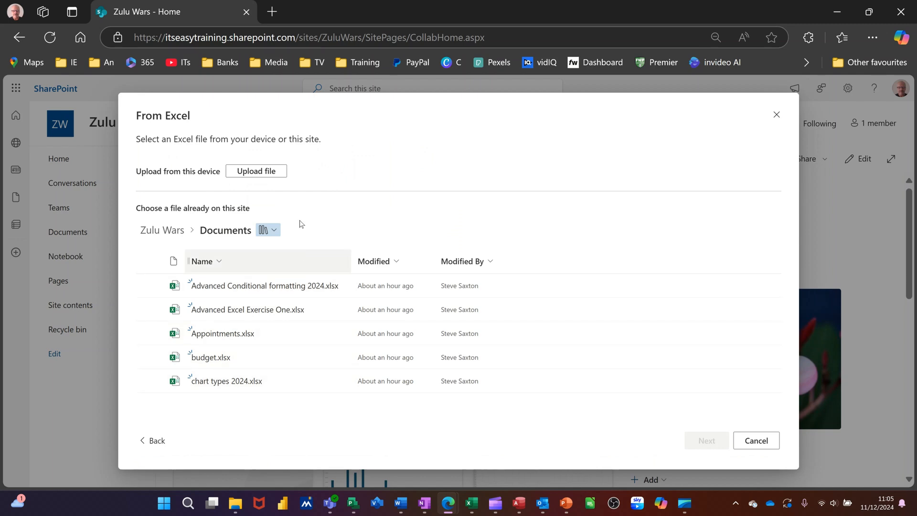
click(263, 172)
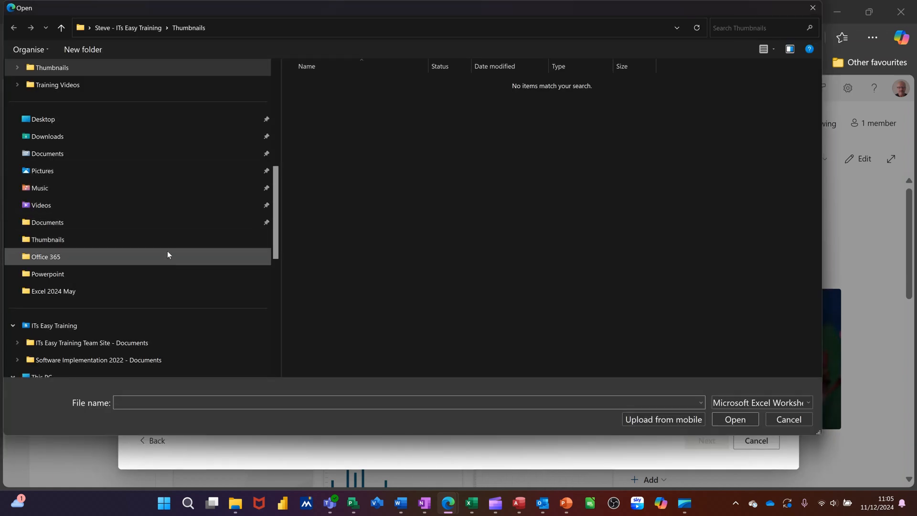
- Upload Filter and Sort 2024 V1 from the Examples > Excel 2024 May folder and create the list from Table15 under the suggested name
scroll(167, 239, up, 6)
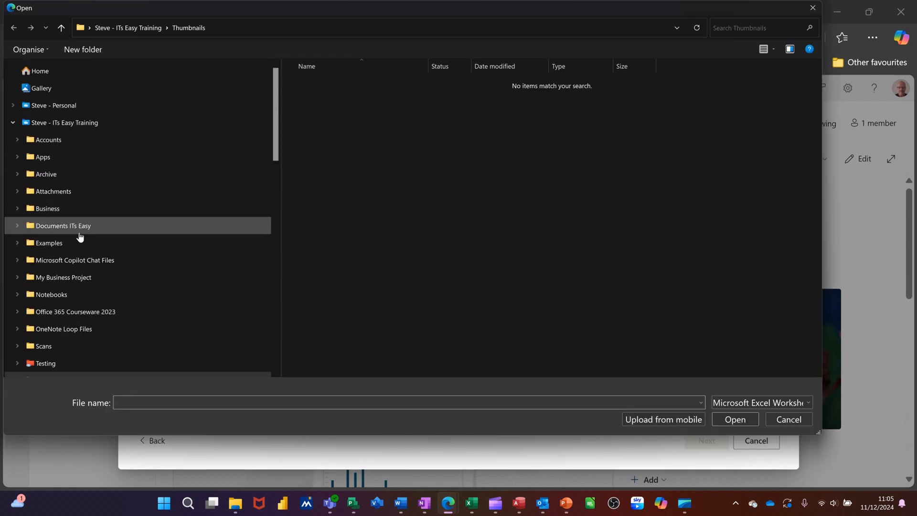
click(64, 244)
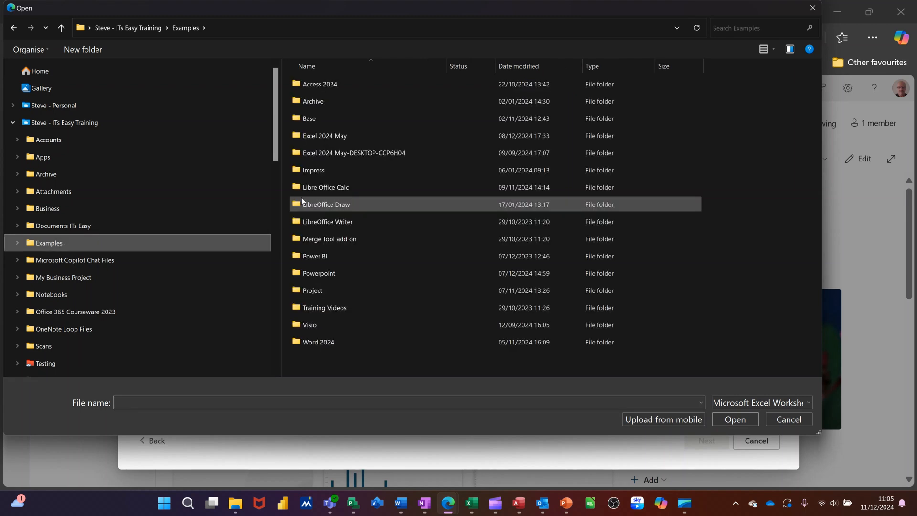
double_click(330, 137)
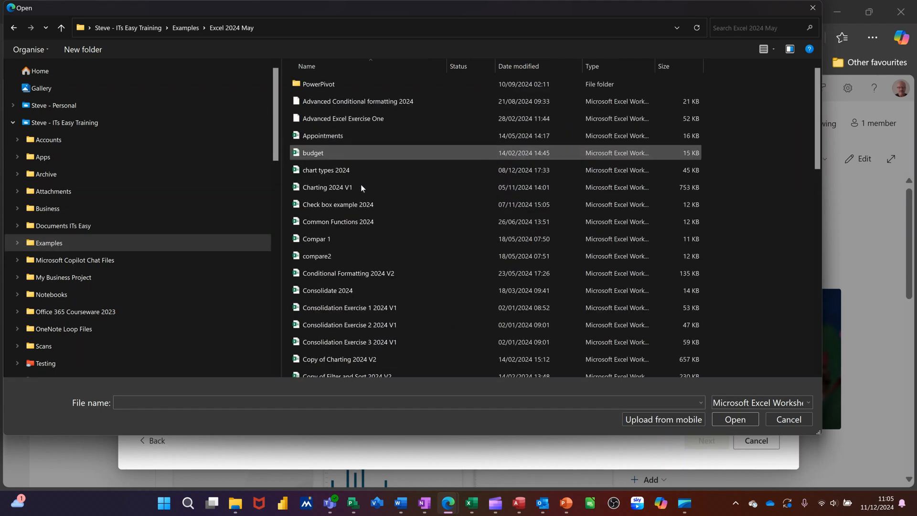
scroll(373, 287, down, 4)
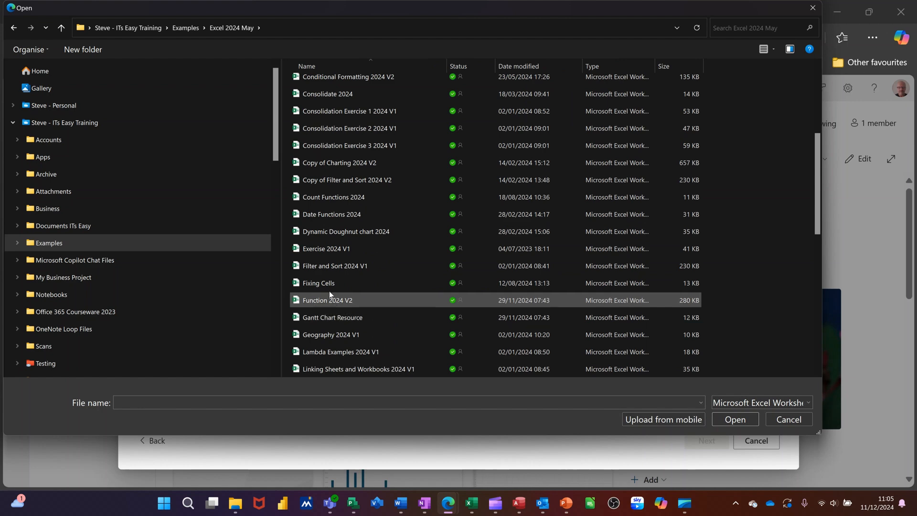
double_click(331, 267)
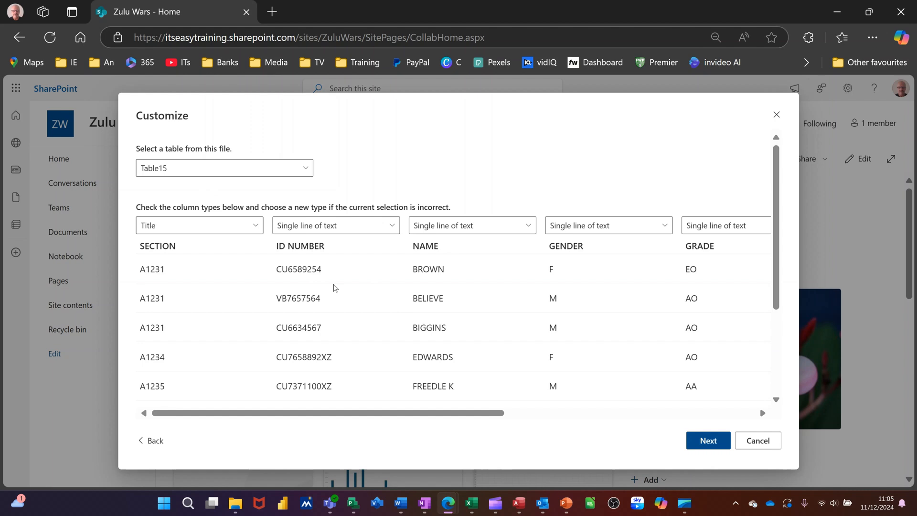
click(702, 440)
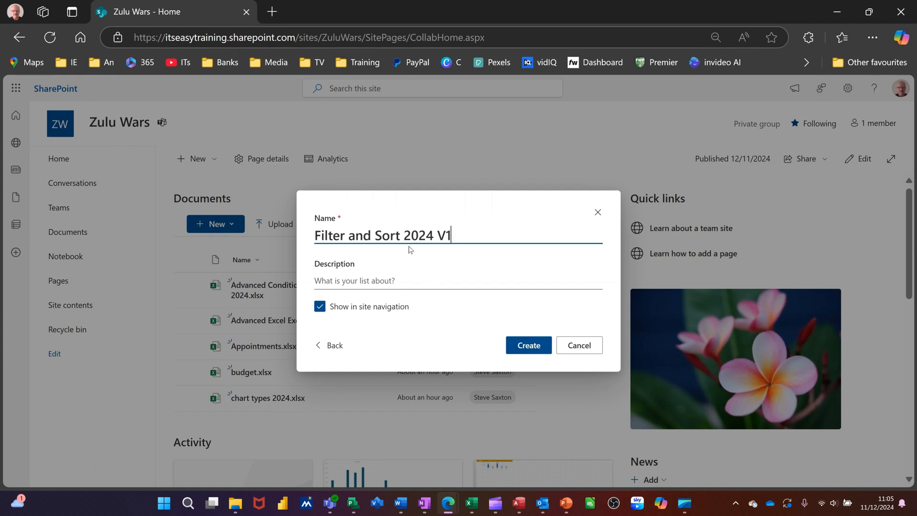
click(529, 345)
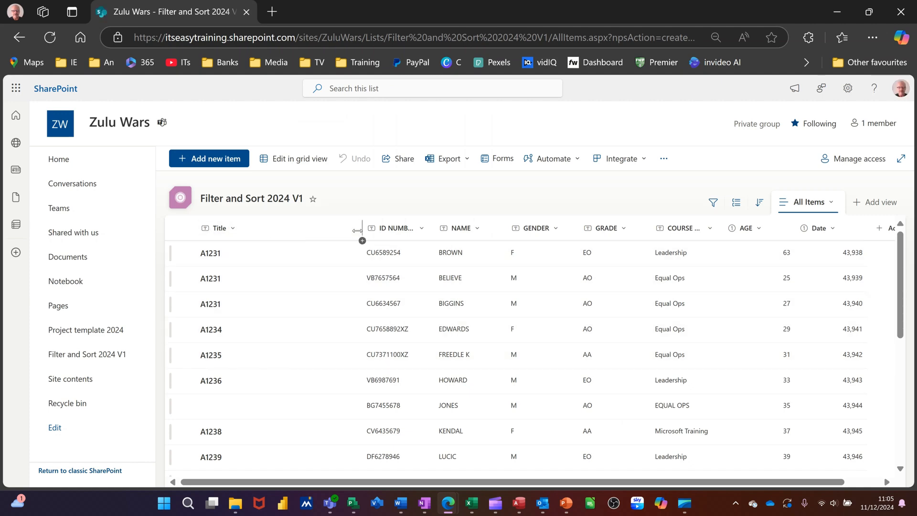
- Narrow the list's Title column and hide the Date column
drag(359, 231, 310, 231)
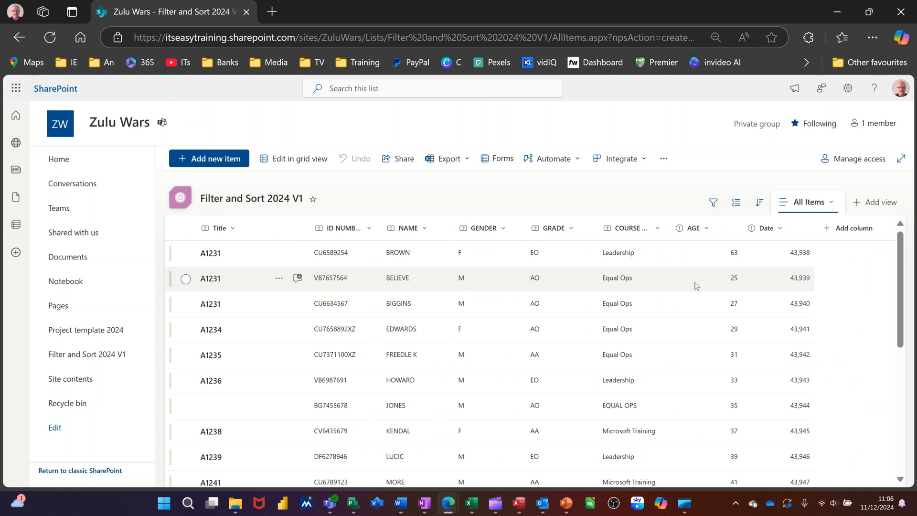
click(784, 232)
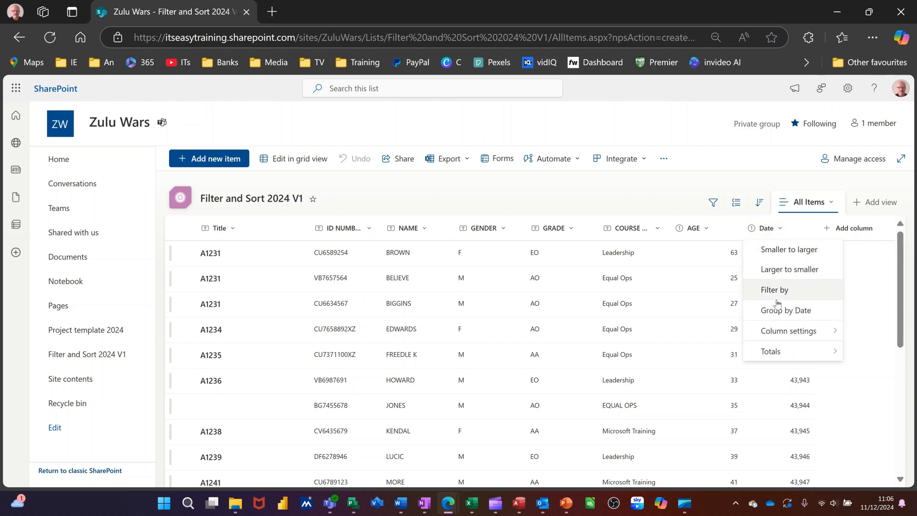
mouse_move(780, 333)
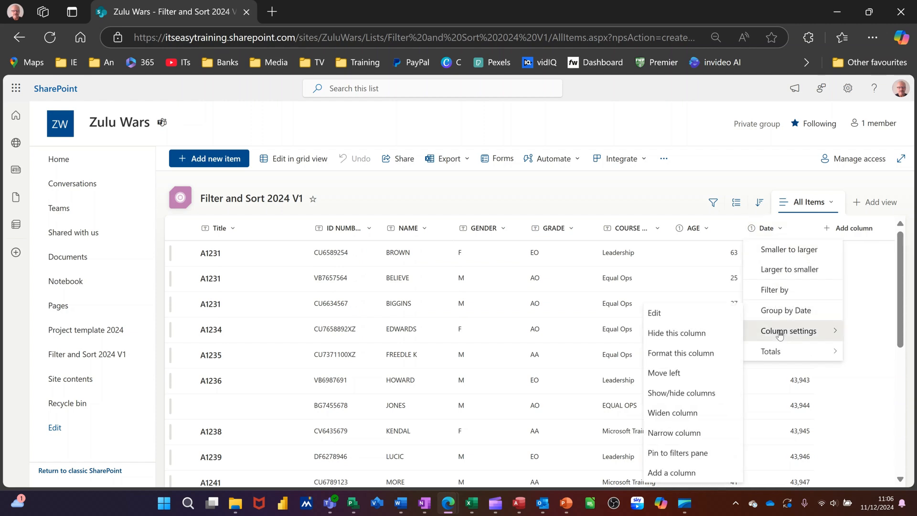
click(685, 338)
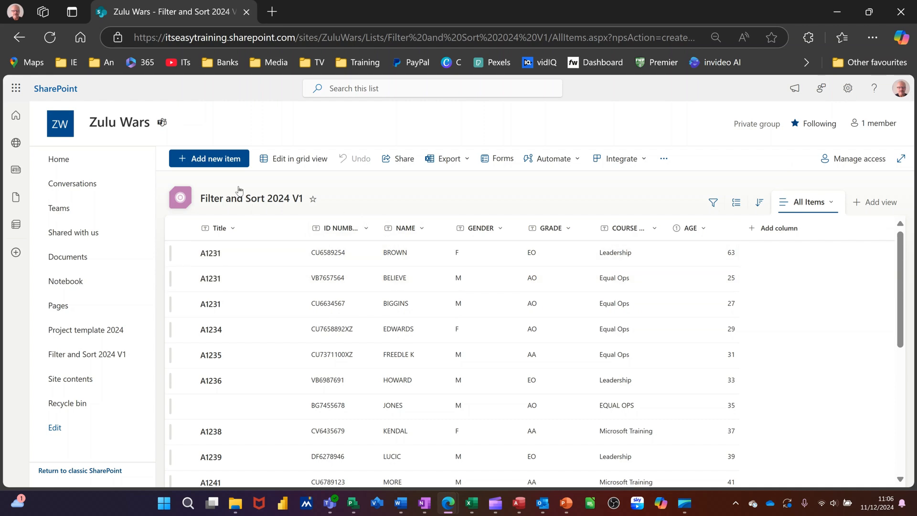
- Look through the fields of the new item form and leave it without saving
click(206, 163)
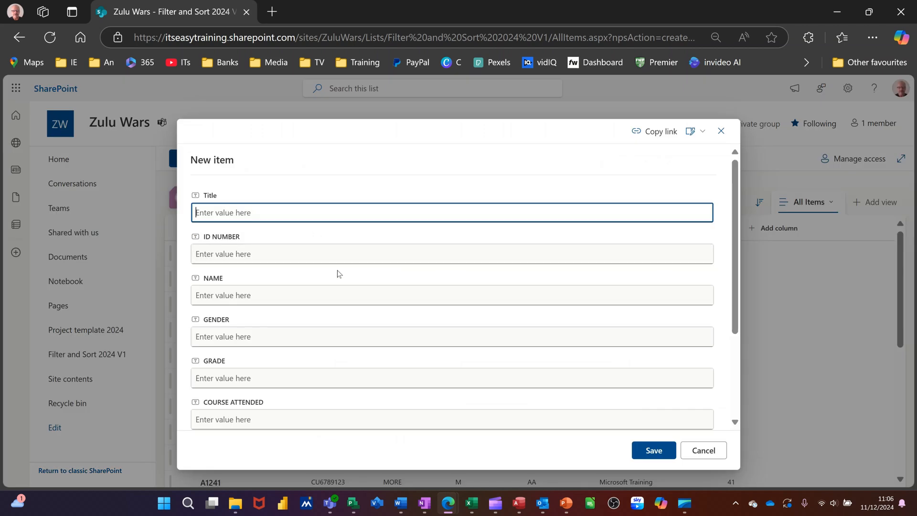
scroll(332, 291, down, 3)
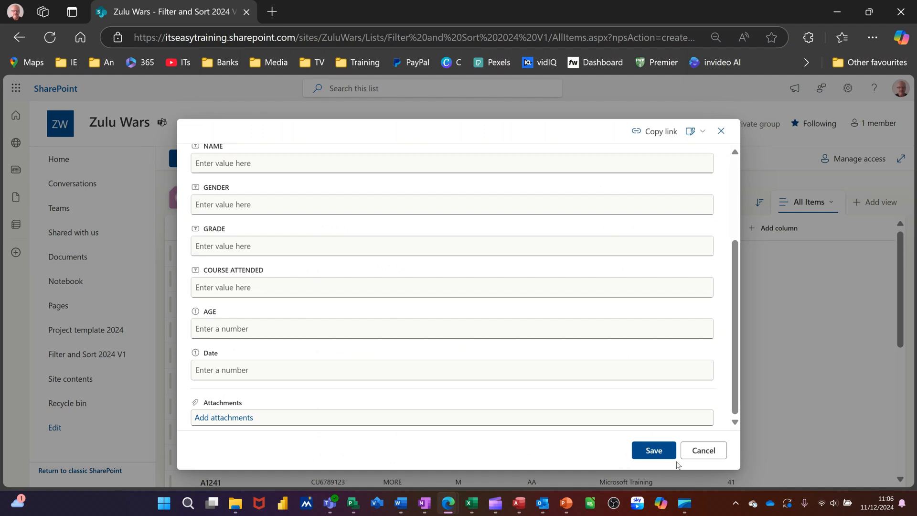
click(698, 451)
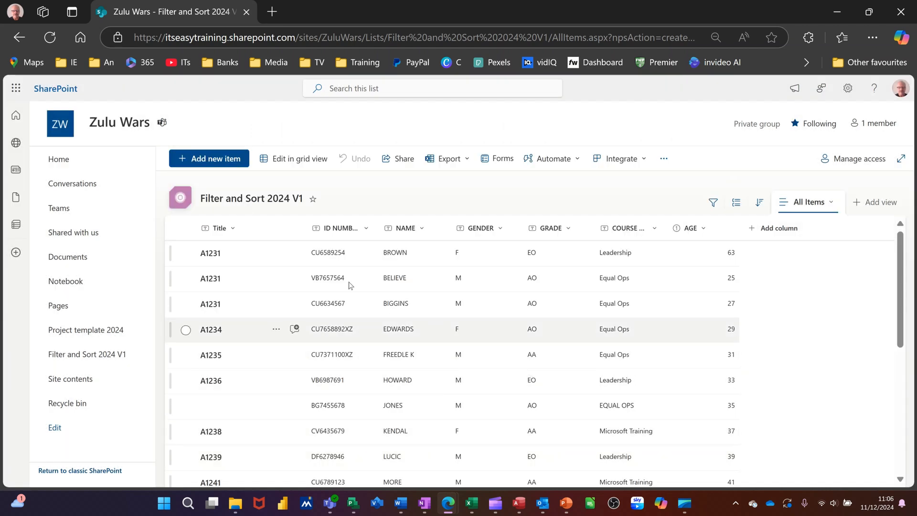
- Edit the list in grid view and enter an ID number in the first A1241 row that lacks one
click(309, 163)
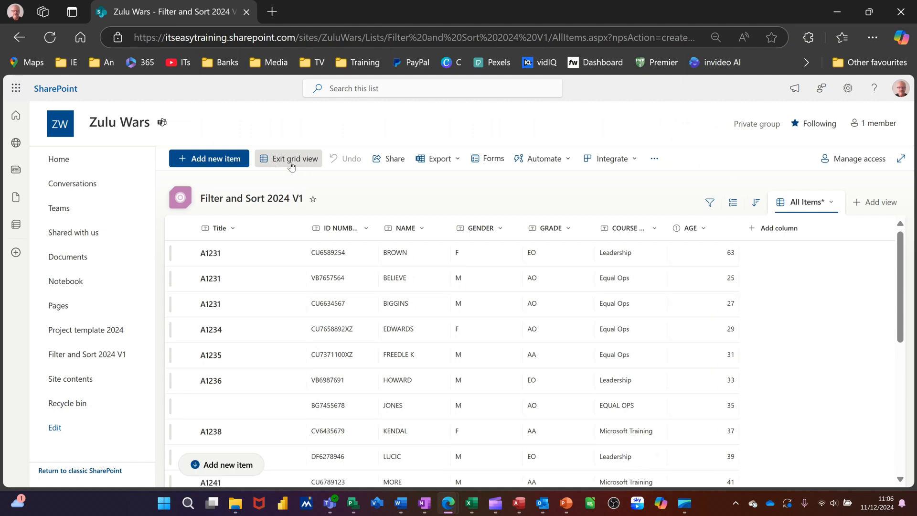
scroll(411, 305, down, 6)
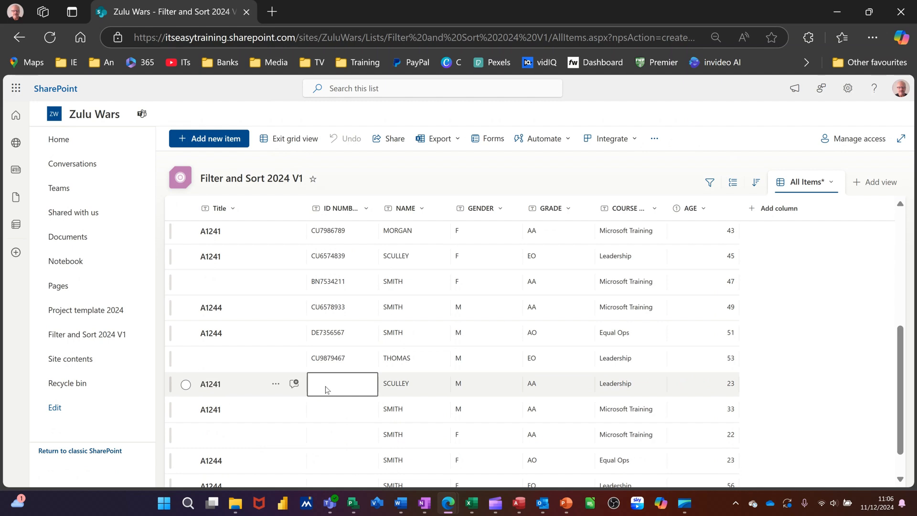
click(345, 392)
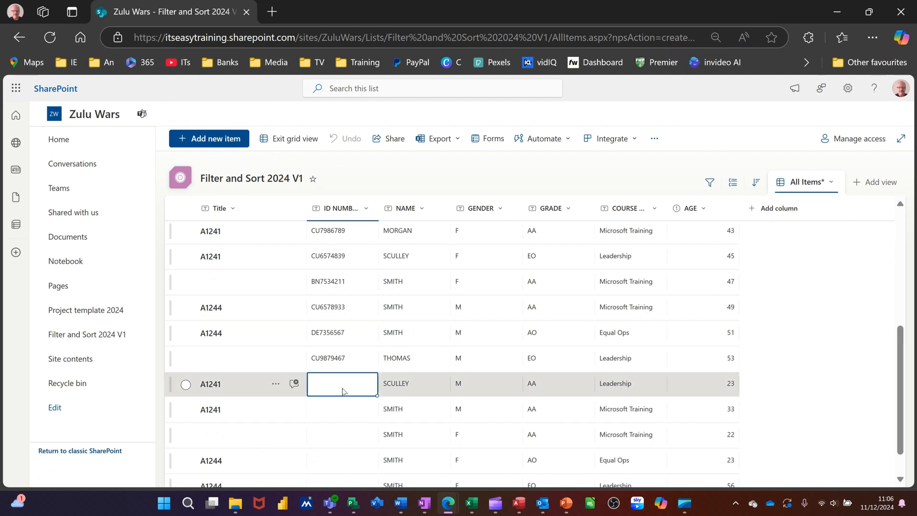
text(C)
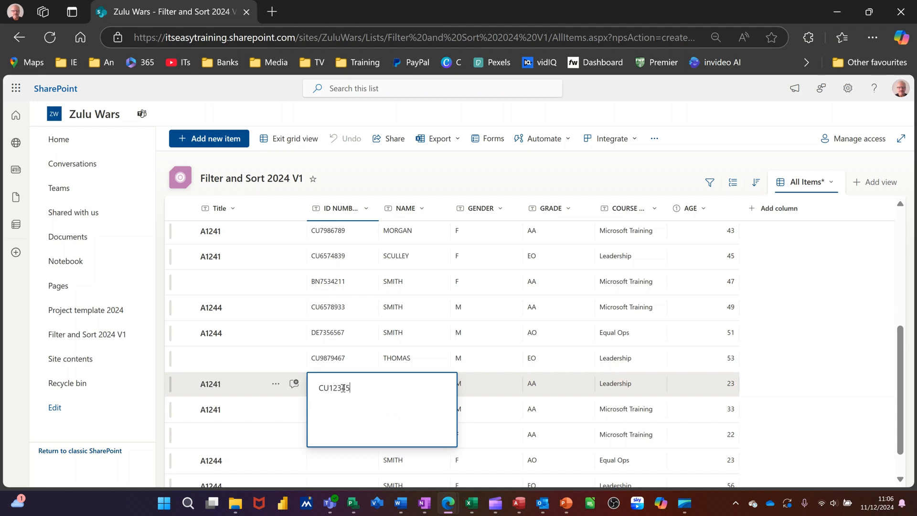
text(U12345)
key(Return)
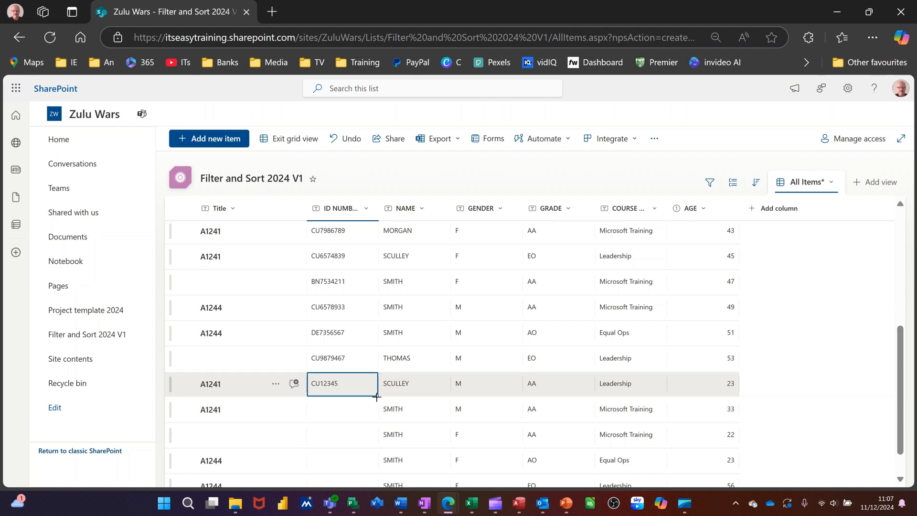
- Fill the new ID number down into the next row and append the digit 6 to the copy
scroll(342, 421, down, 2)
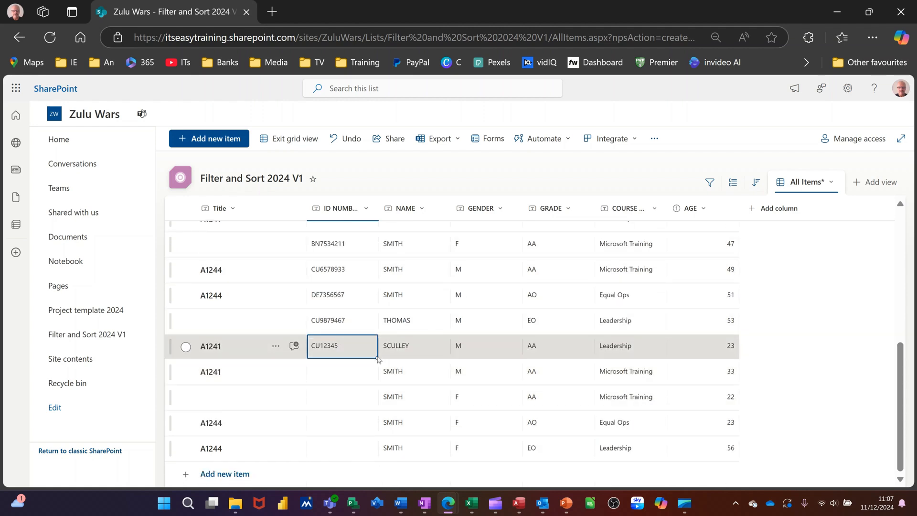
drag(378, 374, 378, 380)
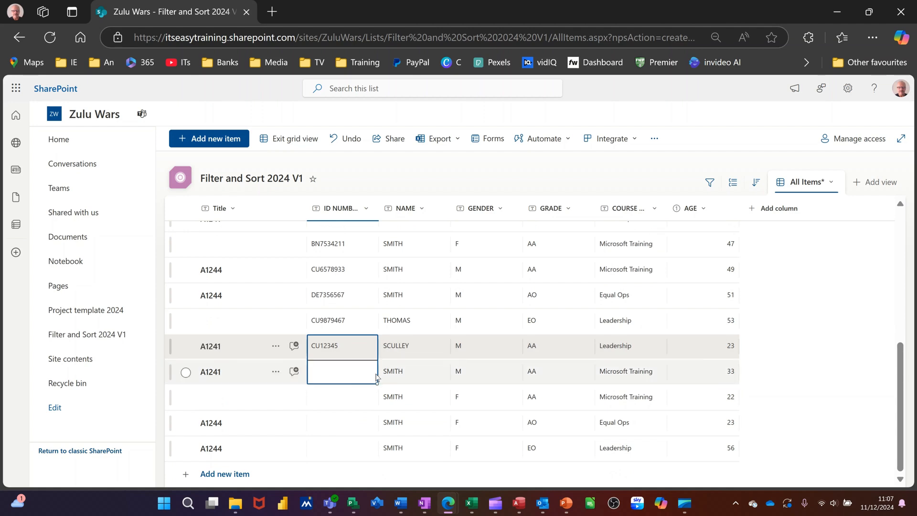
click(343, 377)
click(341, 379)
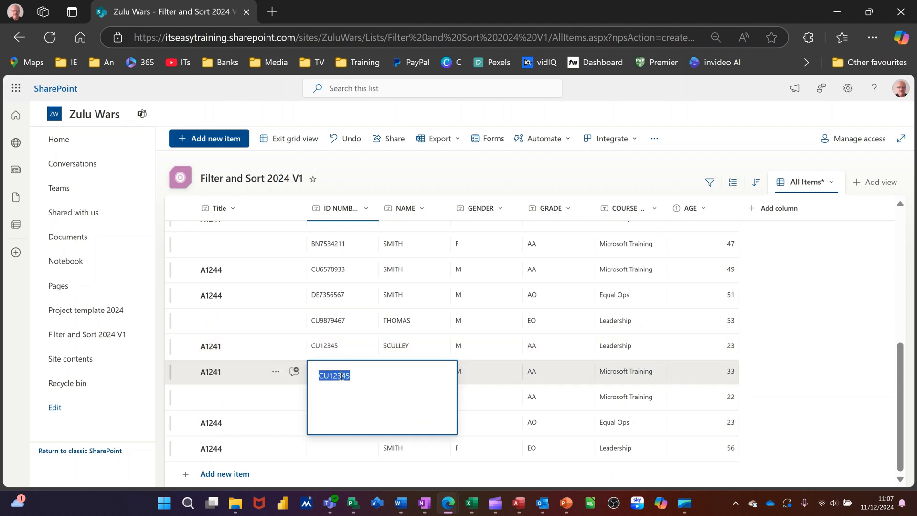
click(355, 377)
text(6)
click(342, 447)
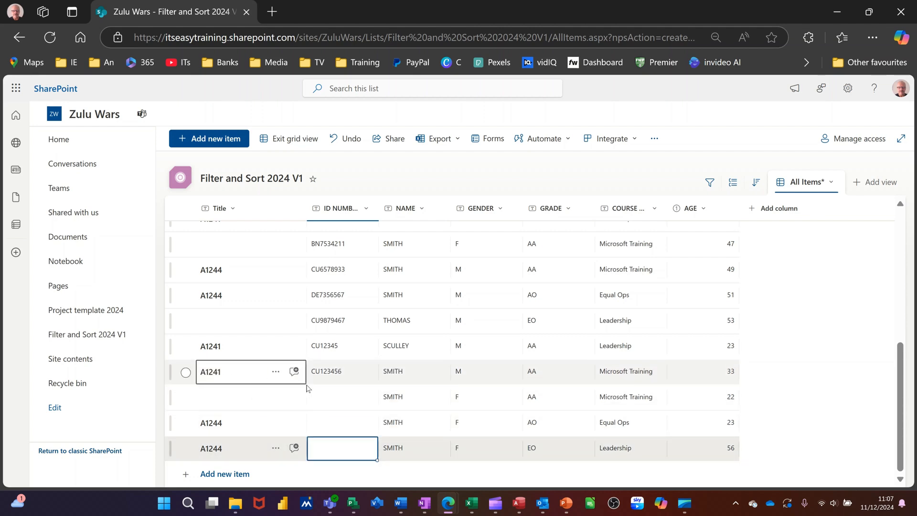
- Fill the blank Title cells in the lower rows by copying A1241 or A1244 down from the row directly above each
click(248, 376)
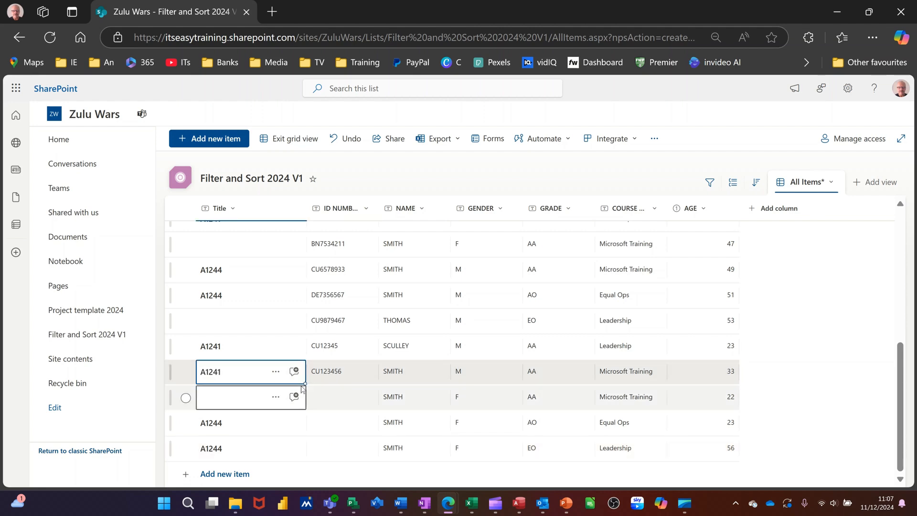
drag(304, 383, 302, 401)
click(243, 297)
drag(304, 307, 304, 331)
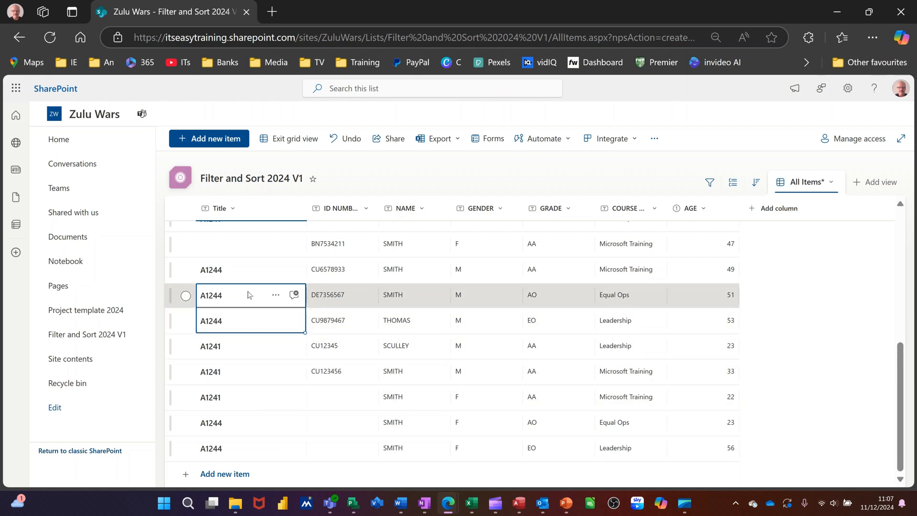
scroll(248, 295, up, 3)
click(265, 362)
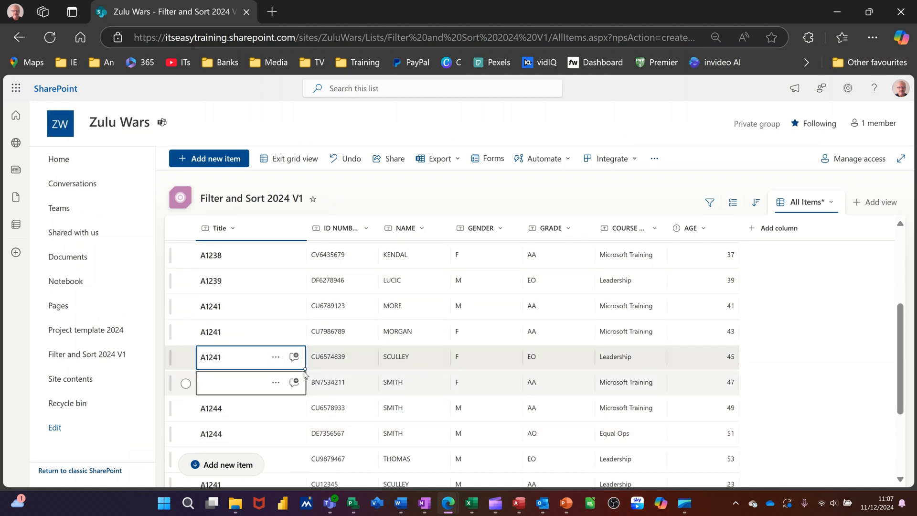
drag(305, 372, 306, 390)
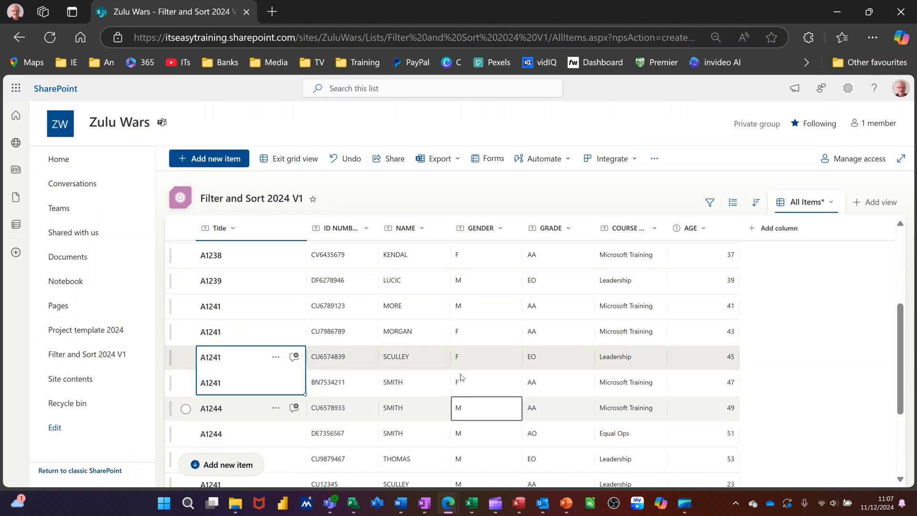
click(333, 304)
mouse_move(378, 320)
mouse_down()
mouse_move(436, 327)
mouse_move(366, 327)
mouse_move(361, 316)
mouse_up()
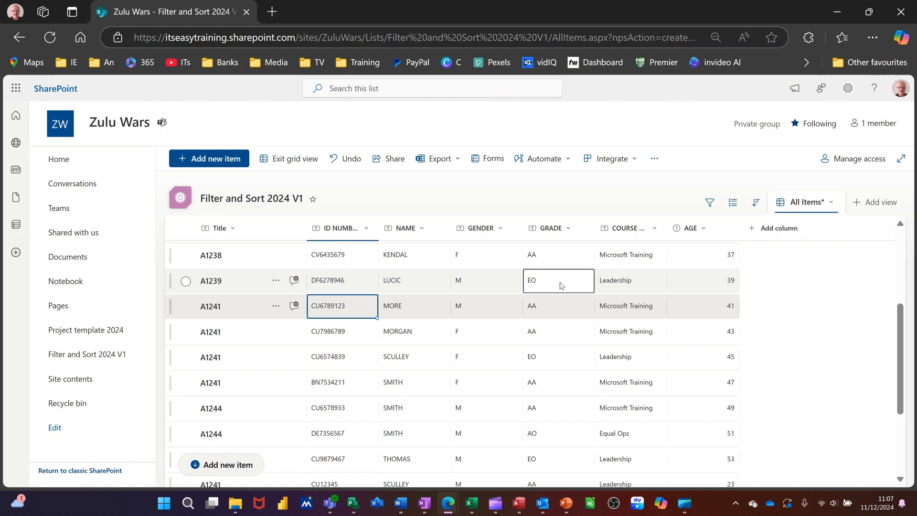
- Filter the list by GENDER to show only the F rows
click(503, 233)
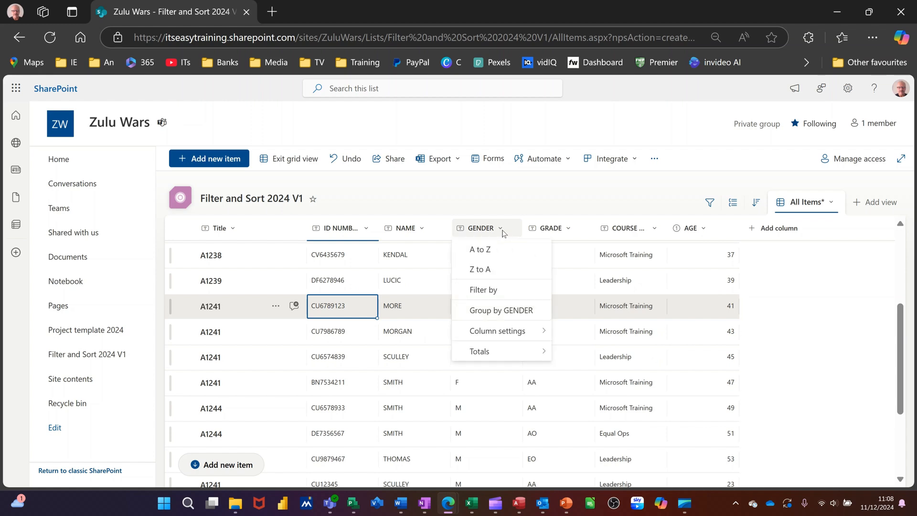
click(501, 295)
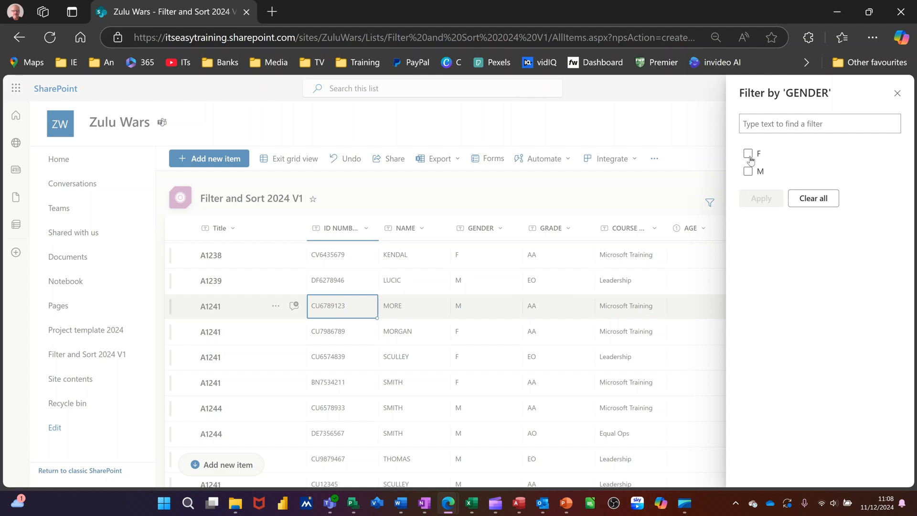
click(750, 157)
click(761, 202)
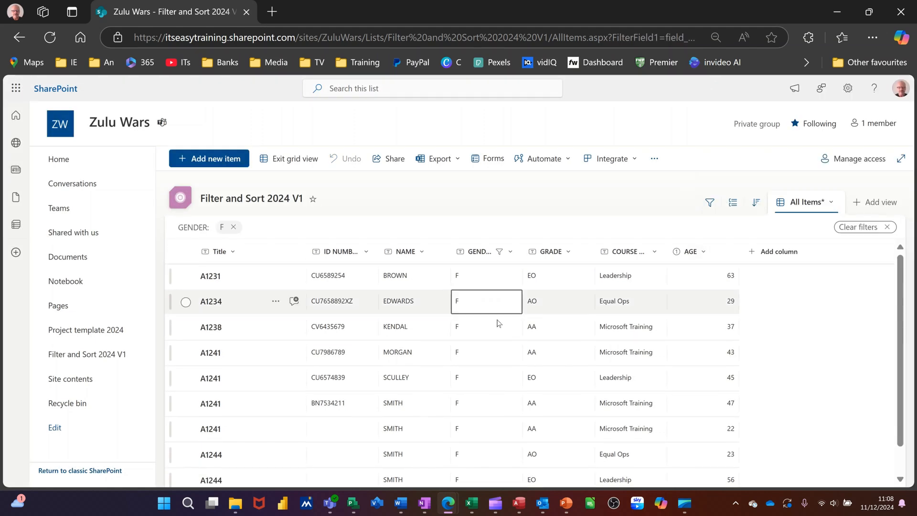
- Extend the GENDER filter to include M as well as F
click(511, 253)
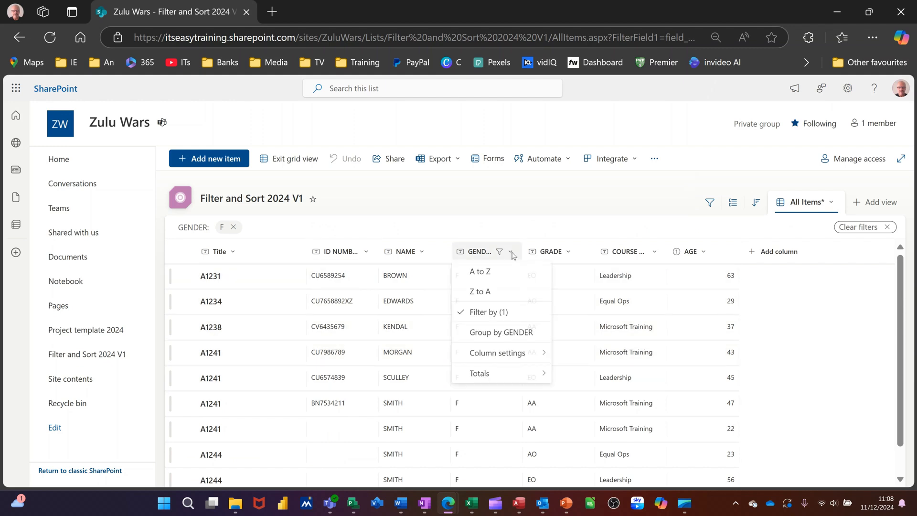
click(494, 315)
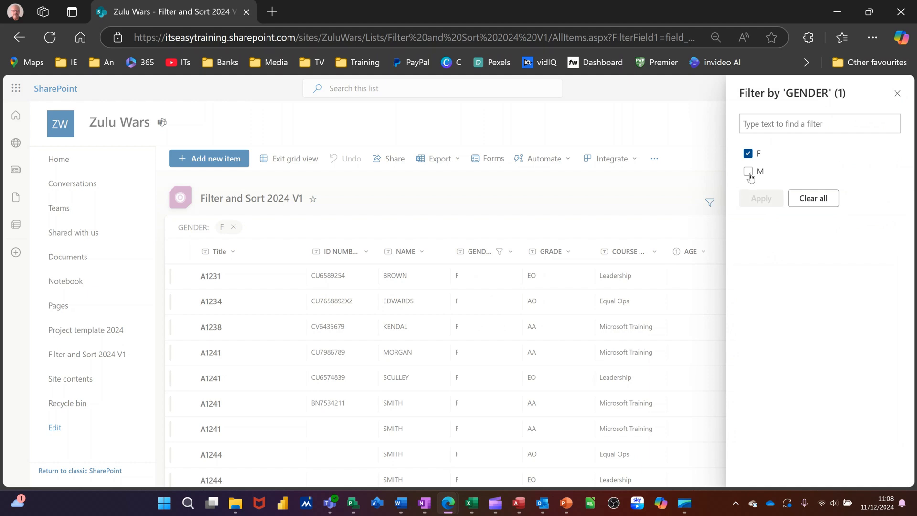
click(748, 172)
click(760, 199)
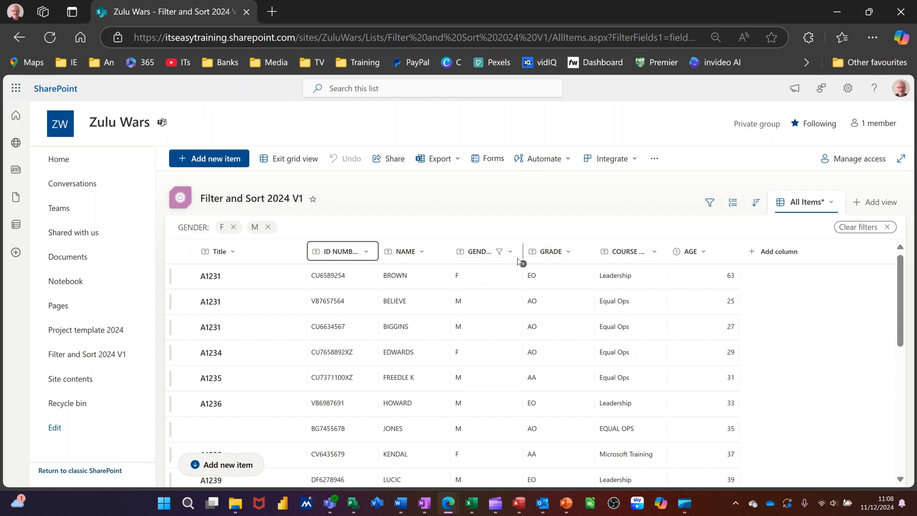
- Open conditional formatting for the GENDER column and give all its values a light red fill
click(475, 293)
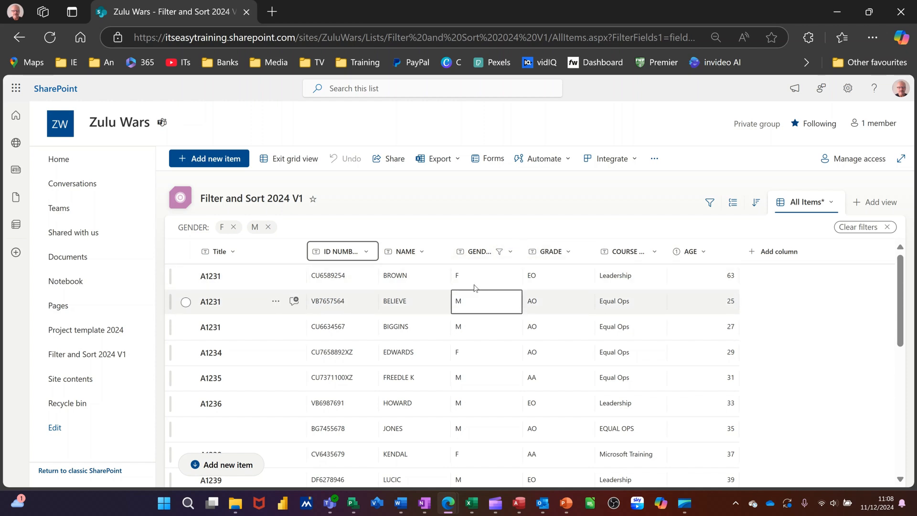
click(512, 252)
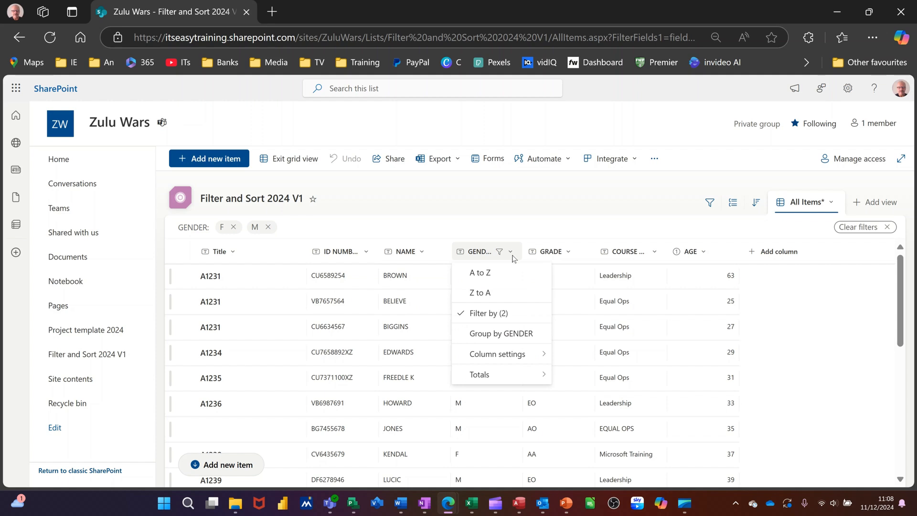
mouse_move(507, 354)
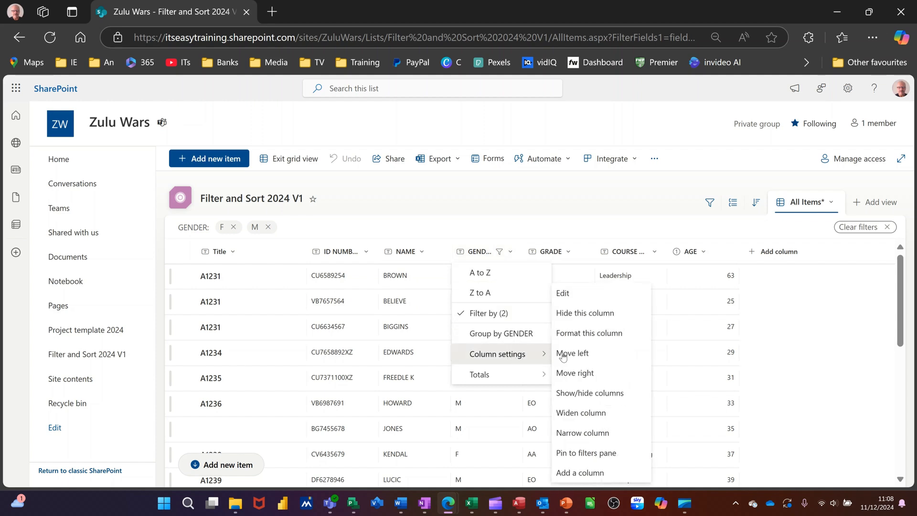
click(591, 335)
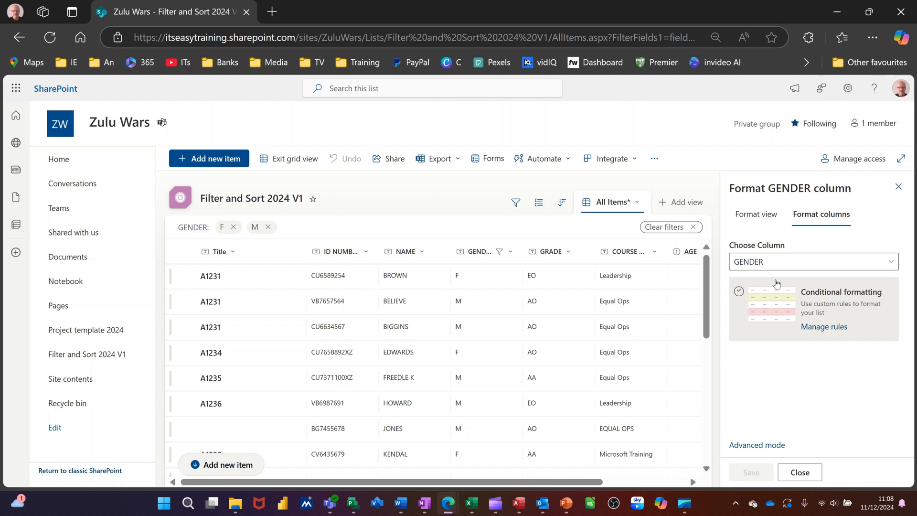
click(777, 304)
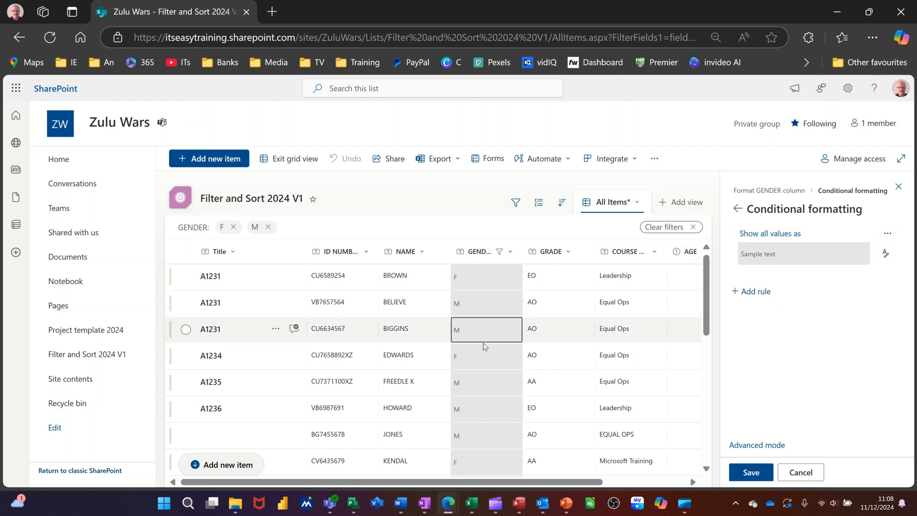
click(885, 255)
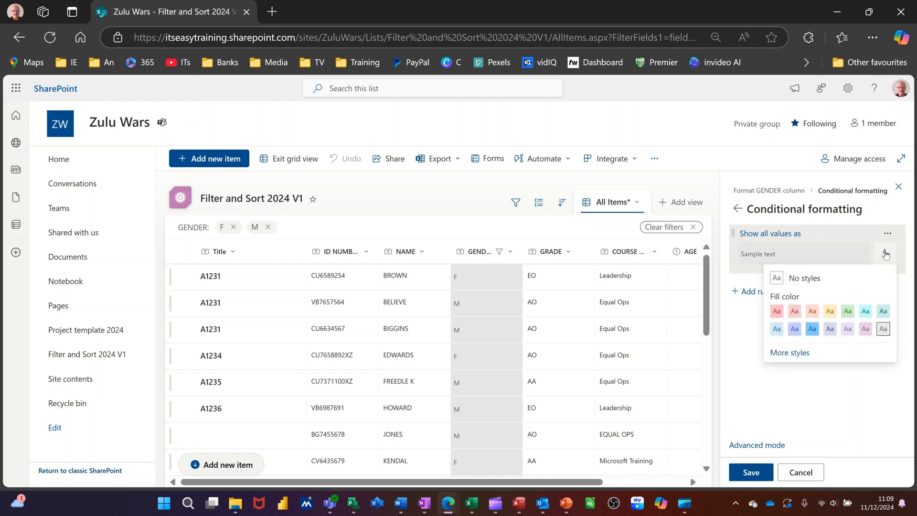
click(777, 312)
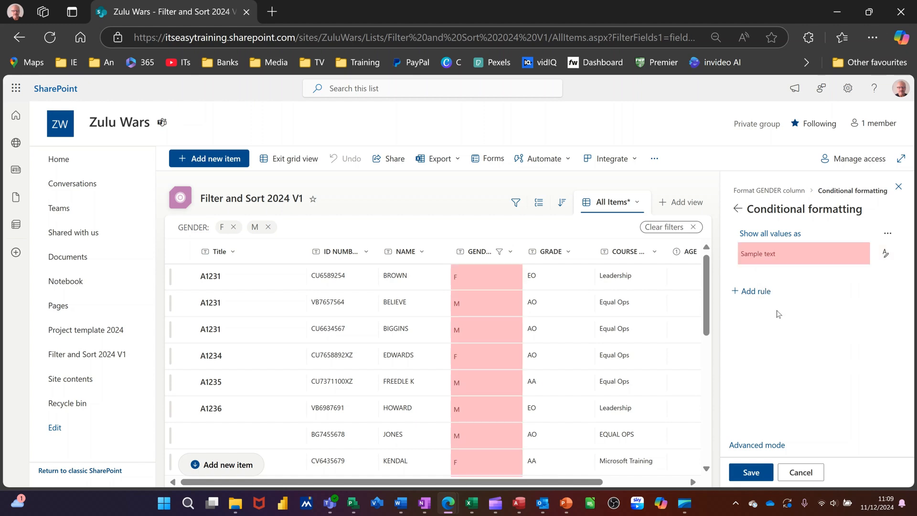
- Add and save a formatting rule that shows GENDER values equal to M in light blue, then close the formatting pane
click(755, 292)
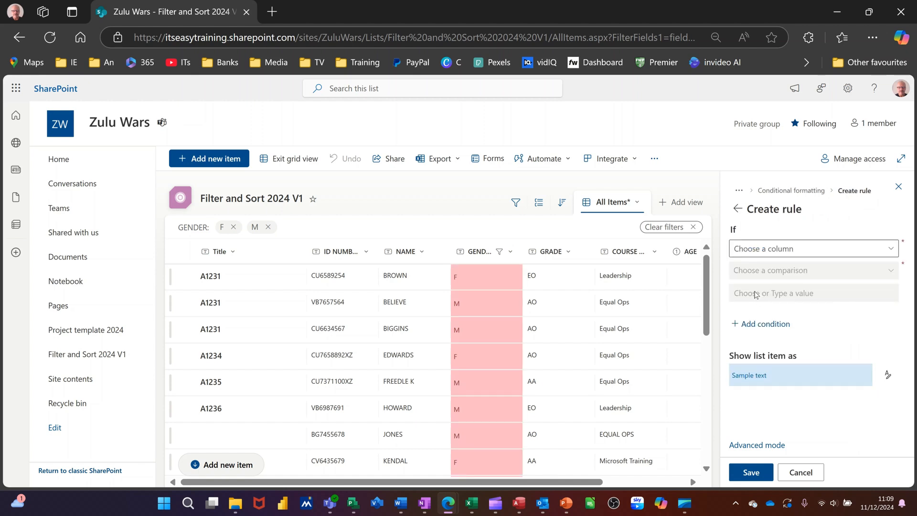
click(782, 252)
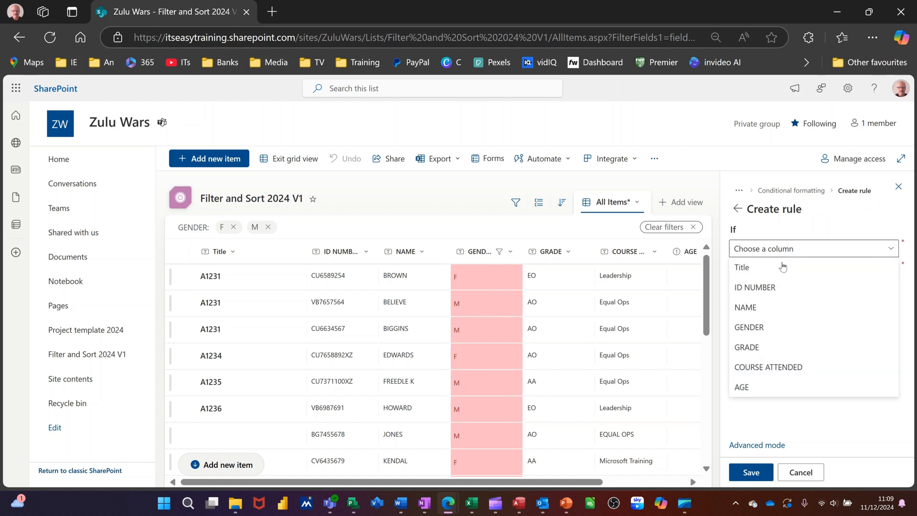
click(744, 329)
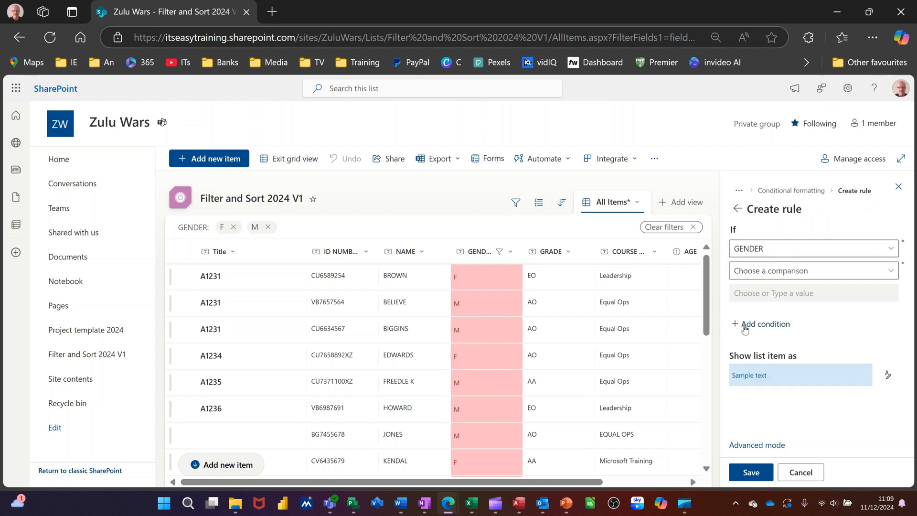
click(770, 272)
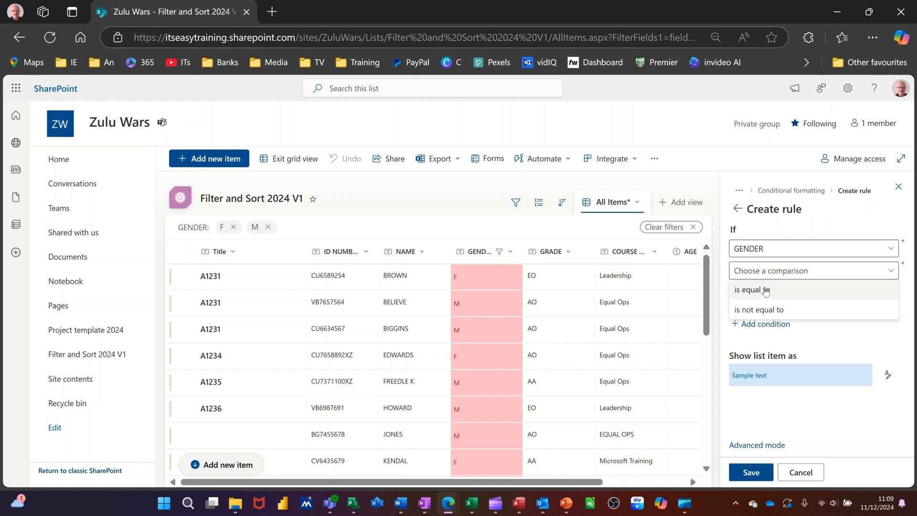
click(764, 290)
click(785, 294)
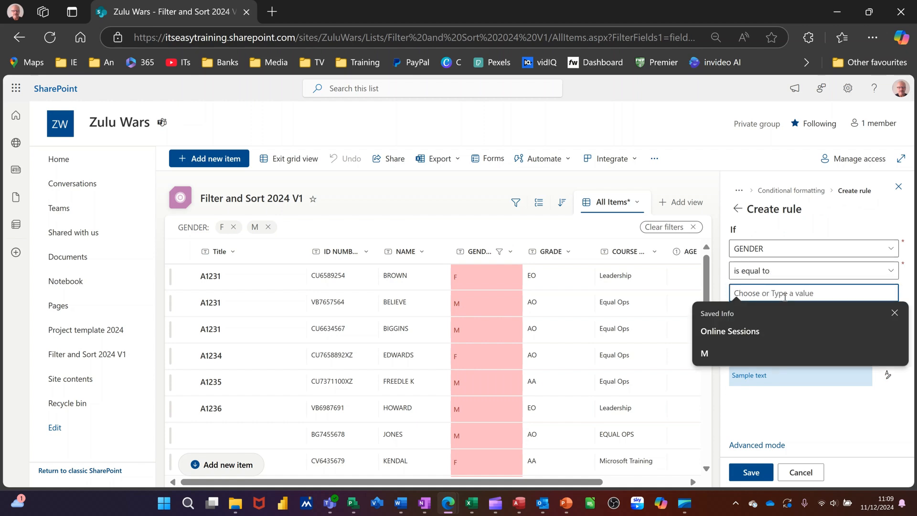
text(M)
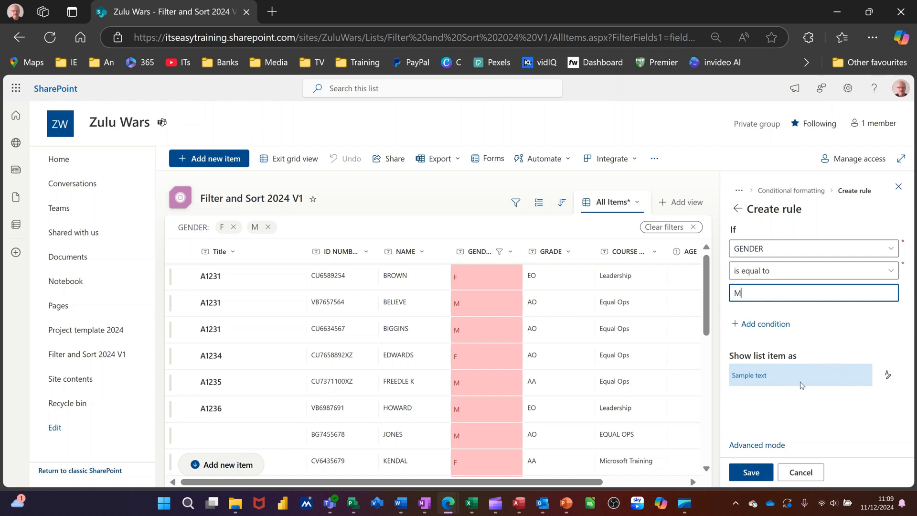
click(764, 405)
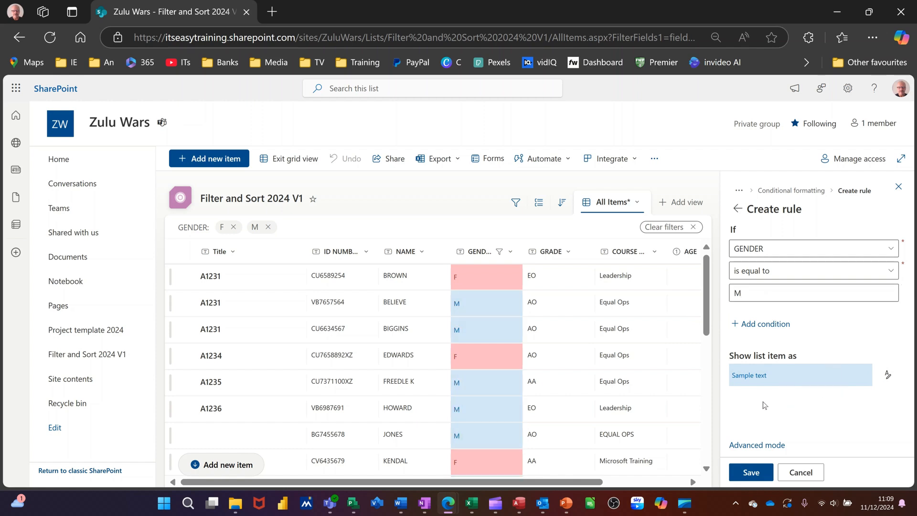
click(750, 473)
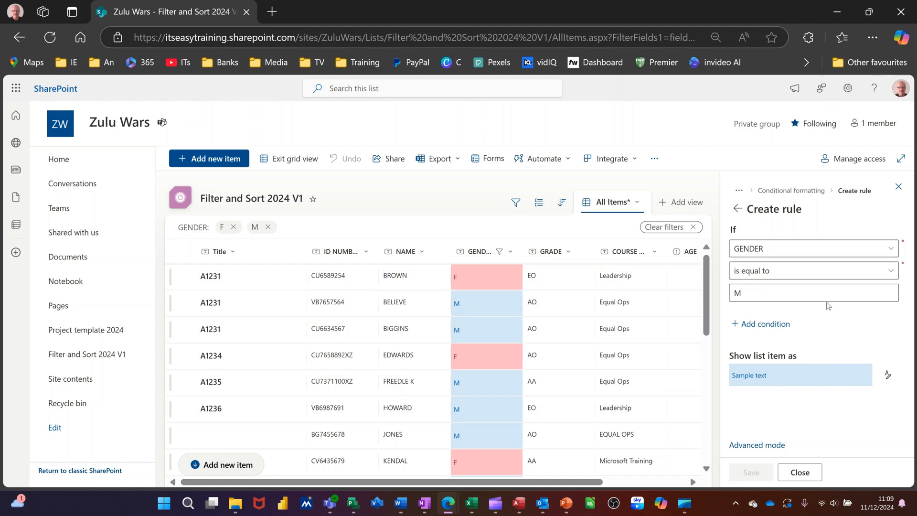
click(899, 188)
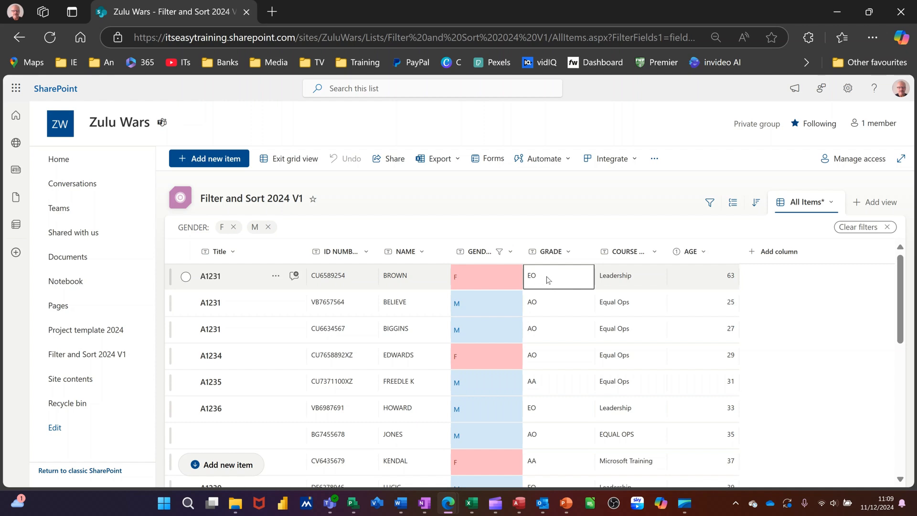
click(538, 309)
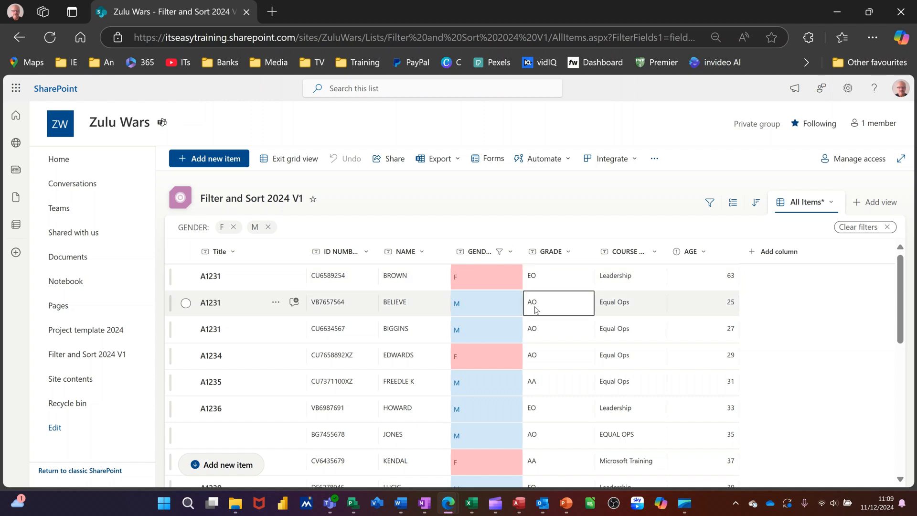
click(567, 336)
click(554, 380)
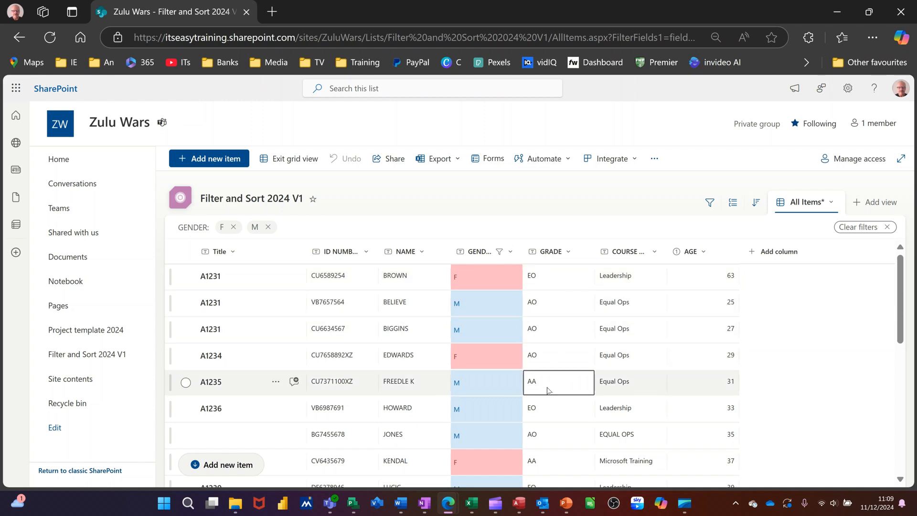
scroll(563, 340, down, 5)
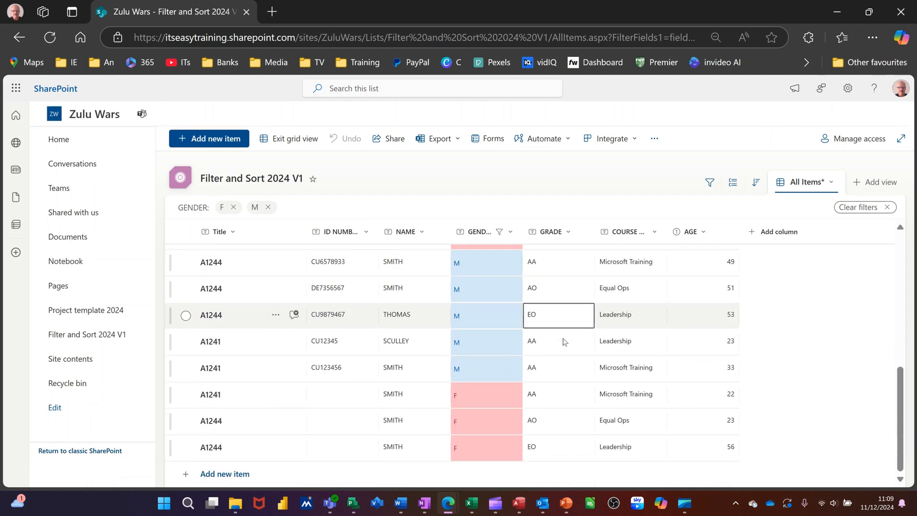
scroll(564, 341, up, 5)
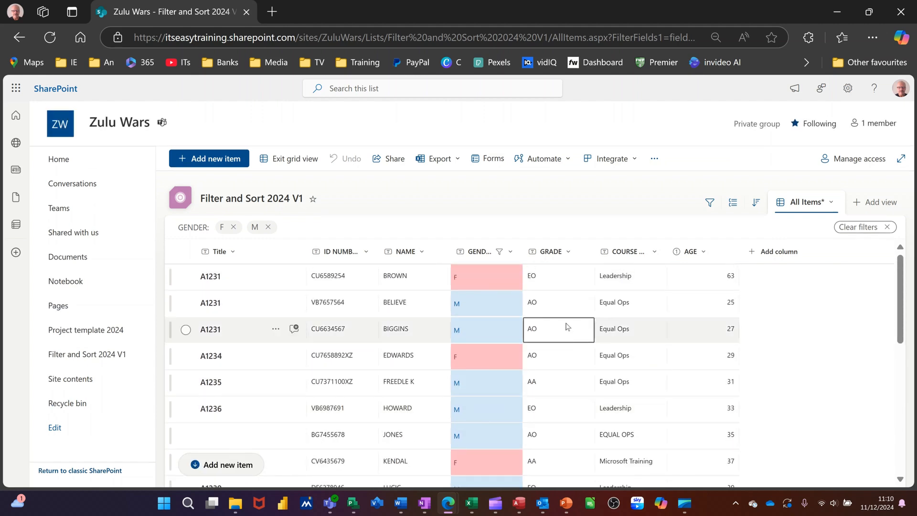
- Edit the GRADE column and enter the column validation formula =or([grade]="AA",[grade]="AO",[grade]="EO")
click(573, 254)
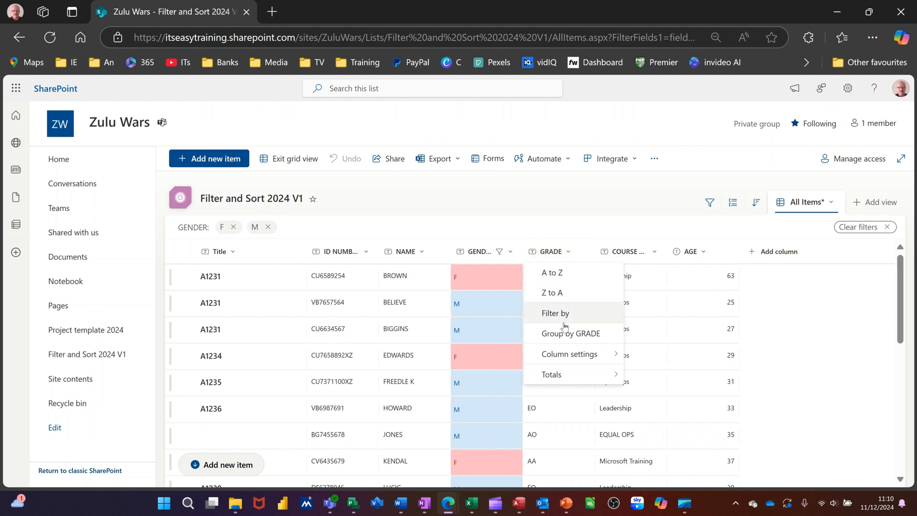
mouse_move(573, 364)
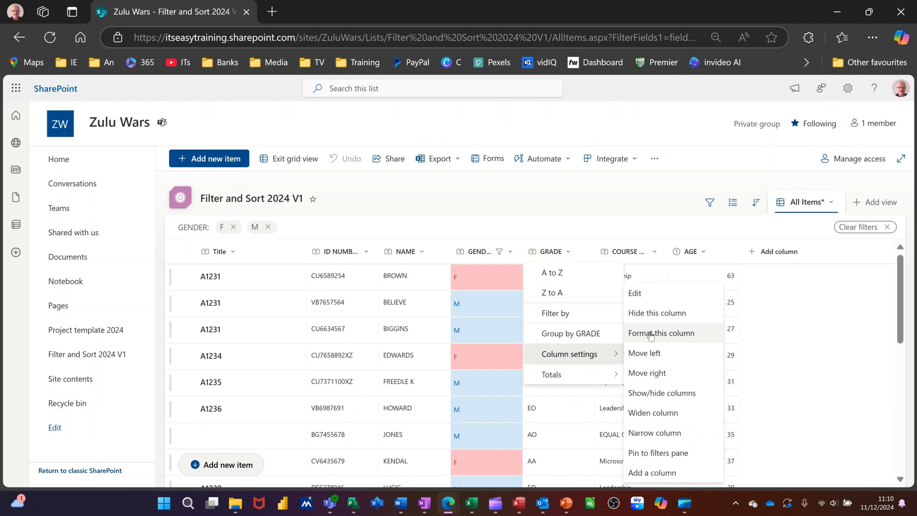
click(648, 299)
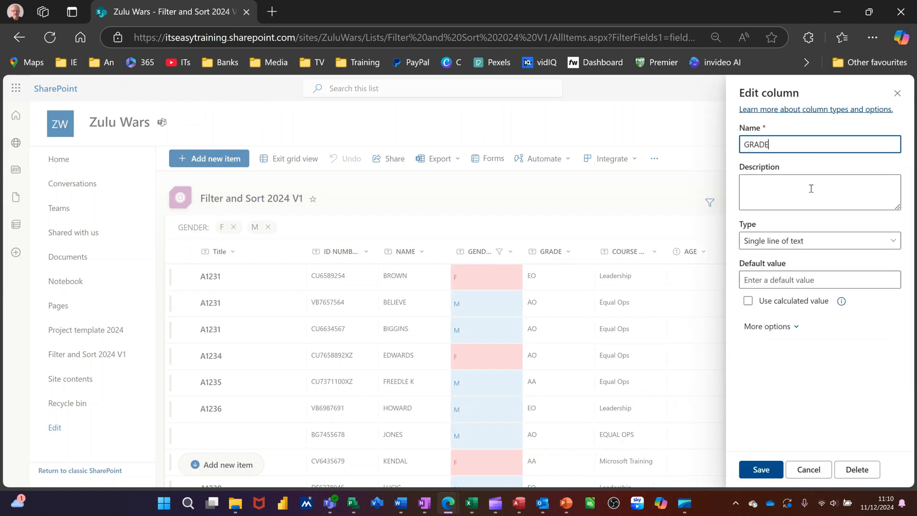
click(775, 328)
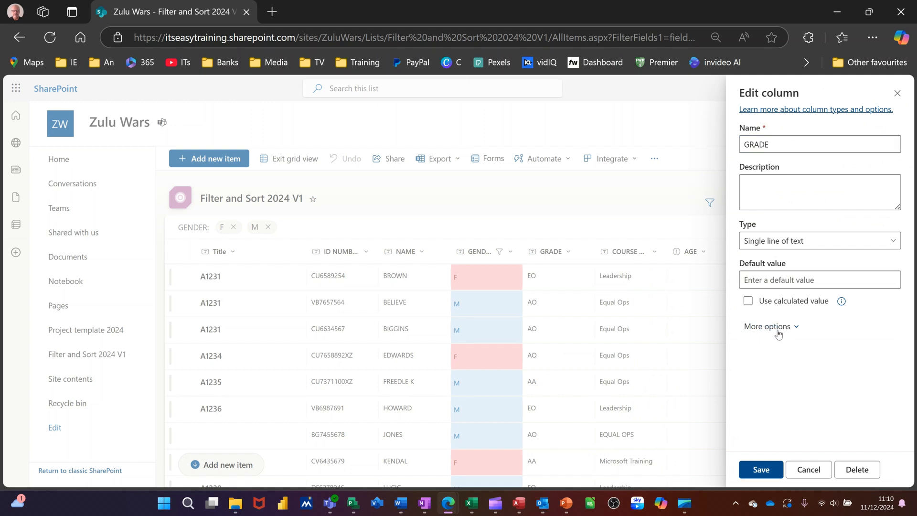
scroll(815, 377, down, 1)
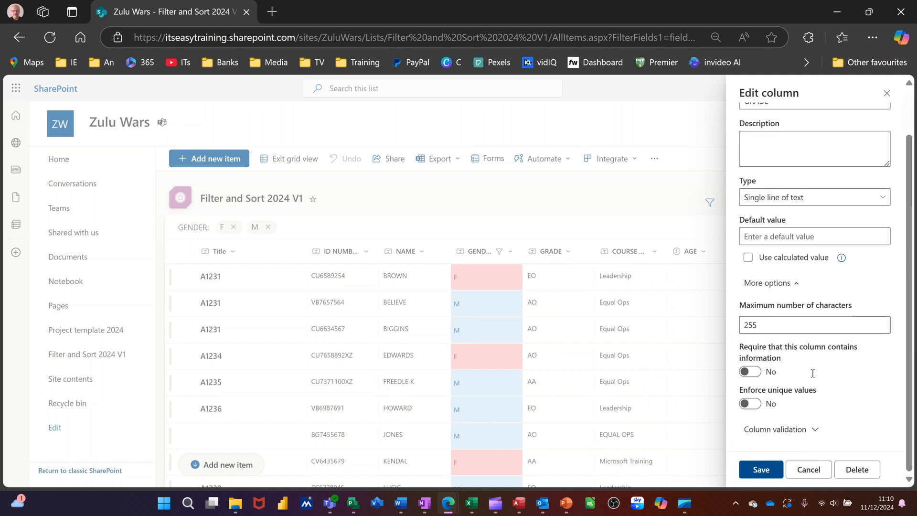
click(818, 432)
click(775, 341)
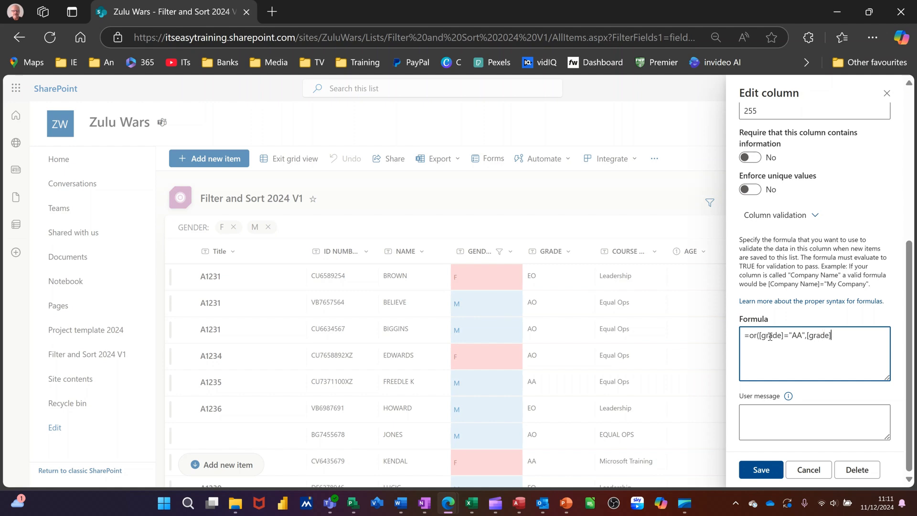
text(="AO",[gra)
text(de]="EO)
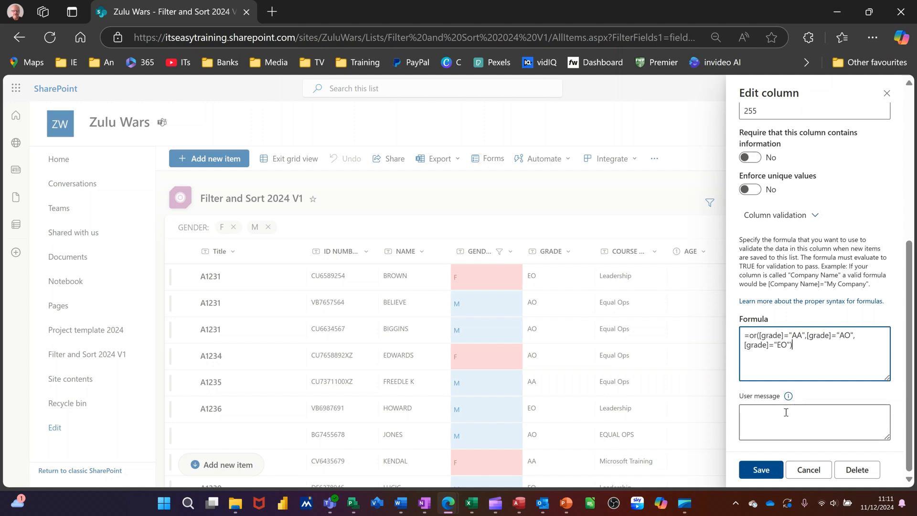
- Set the GRADE validation's user message to "Wrong Grade" and save the column
click(772, 419)
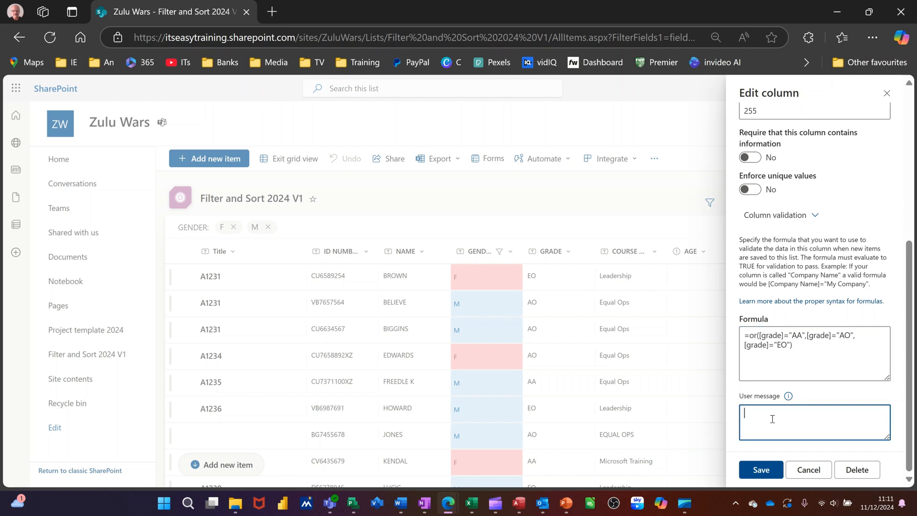
text(Wrong Grade)
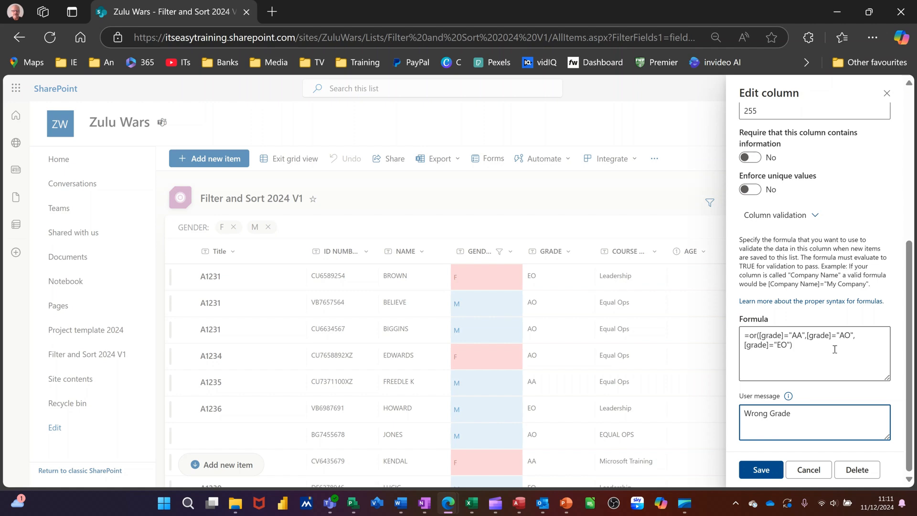
click(759, 470)
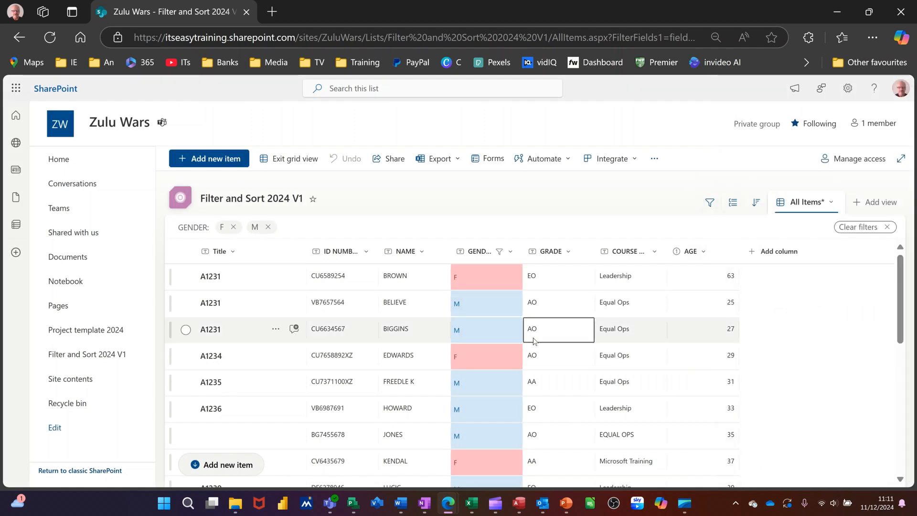
scroll(494, 349, down, 5)
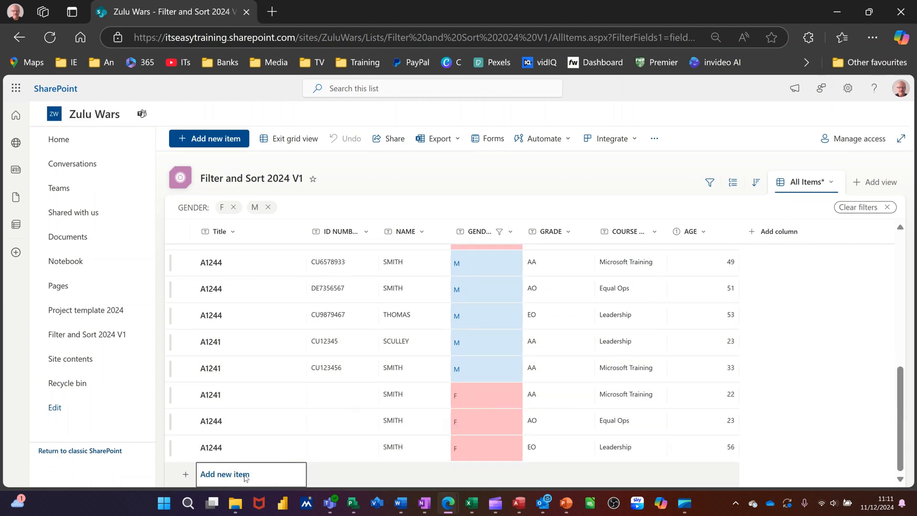
scroll(245, 478, up, 5)
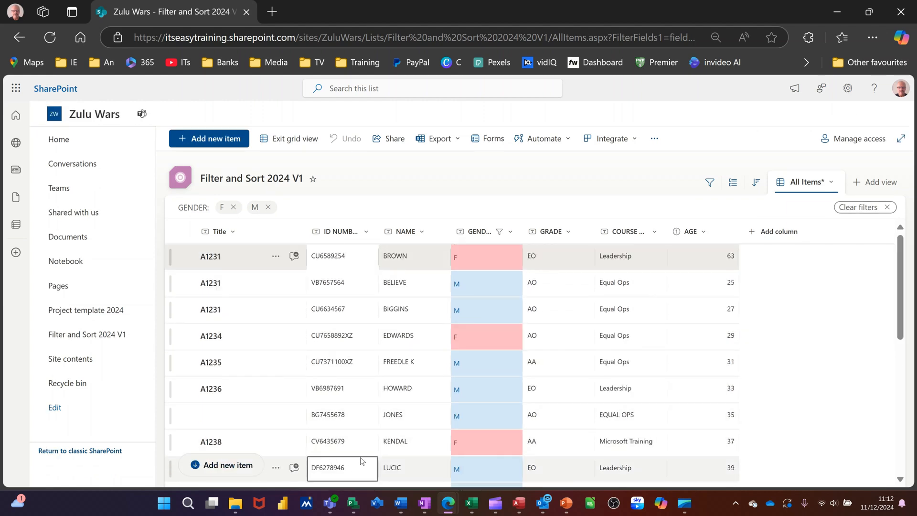
- Test the GRADE validation by entering "ss" as the grade in a new row at the end of the list, then inspect the cell
scroll(362, 461, down, 5)
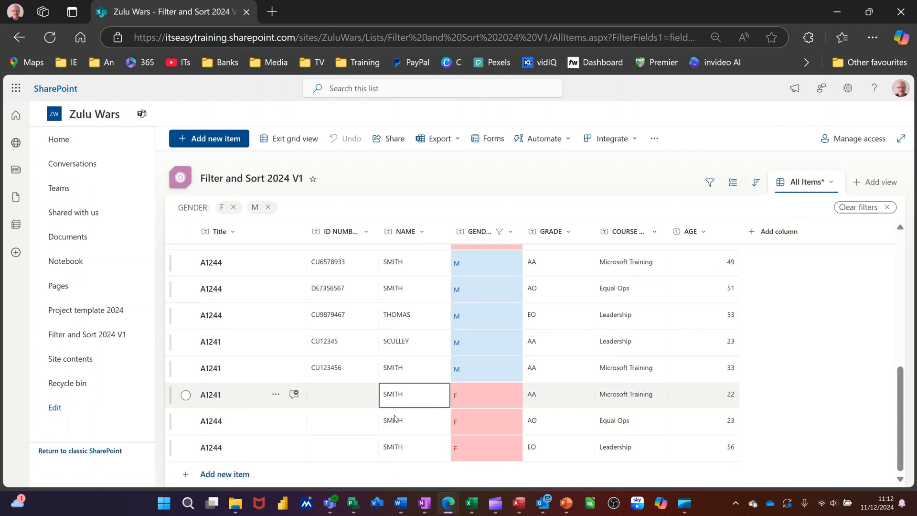
click(462, 473)
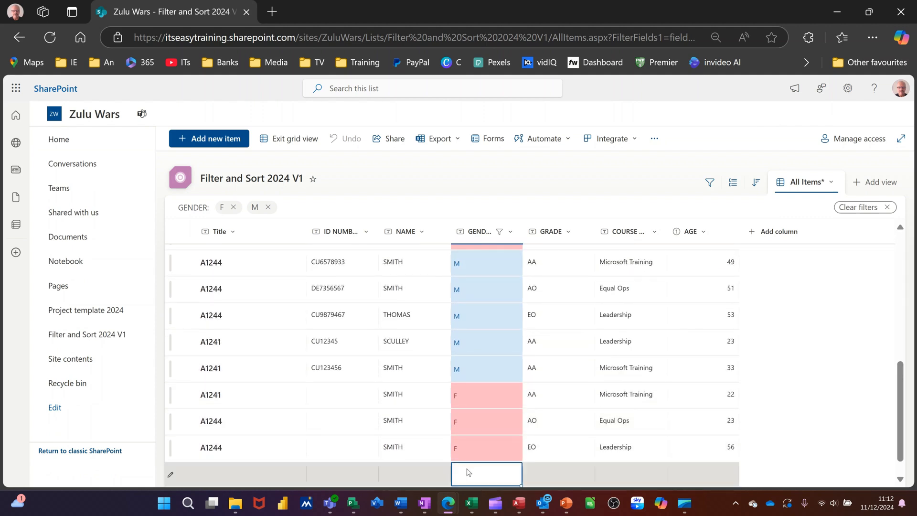
click(554, 480)
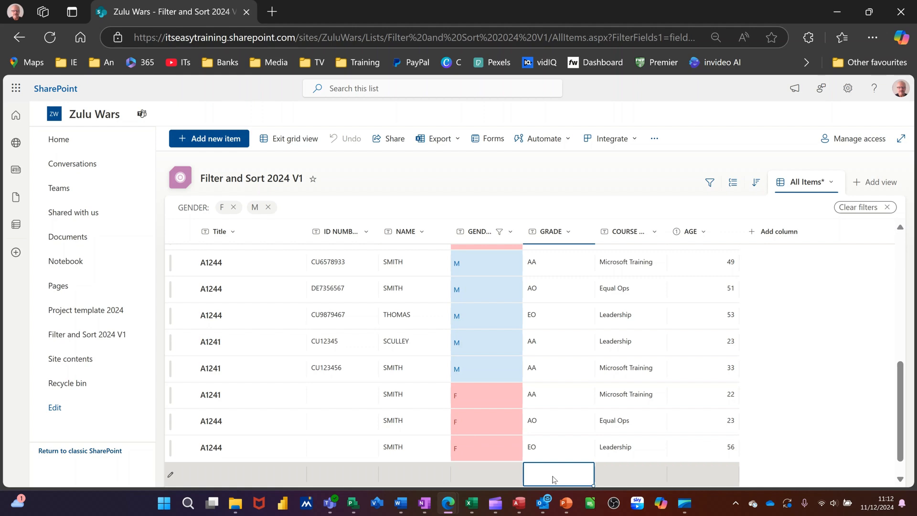
text(ss)
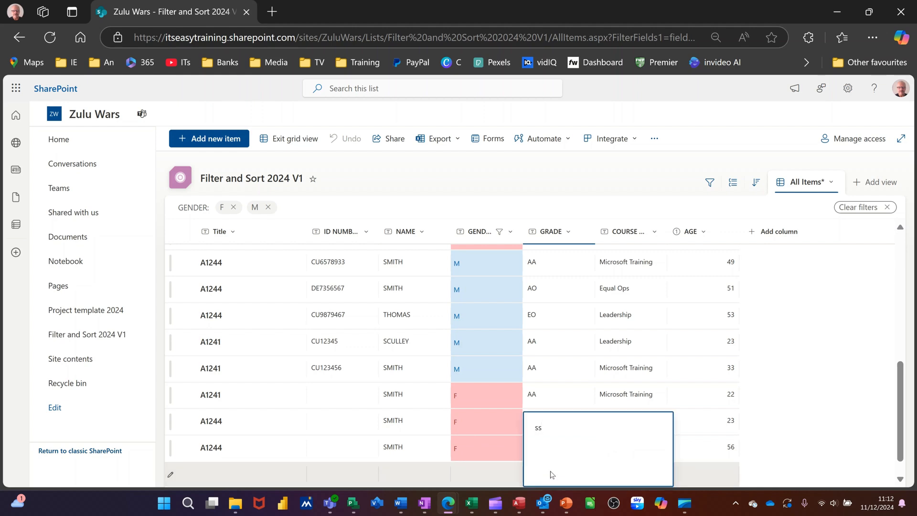
click(511, 475)
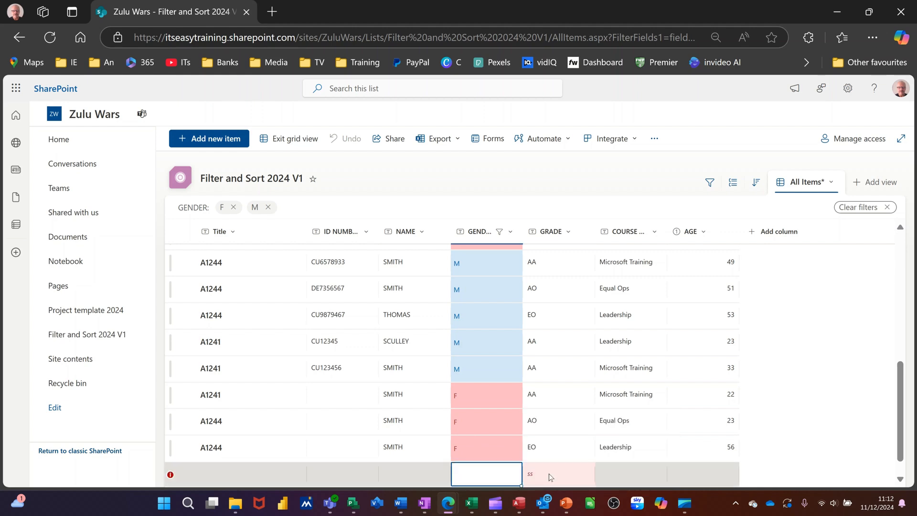
scroll(550, 473, down, 1)
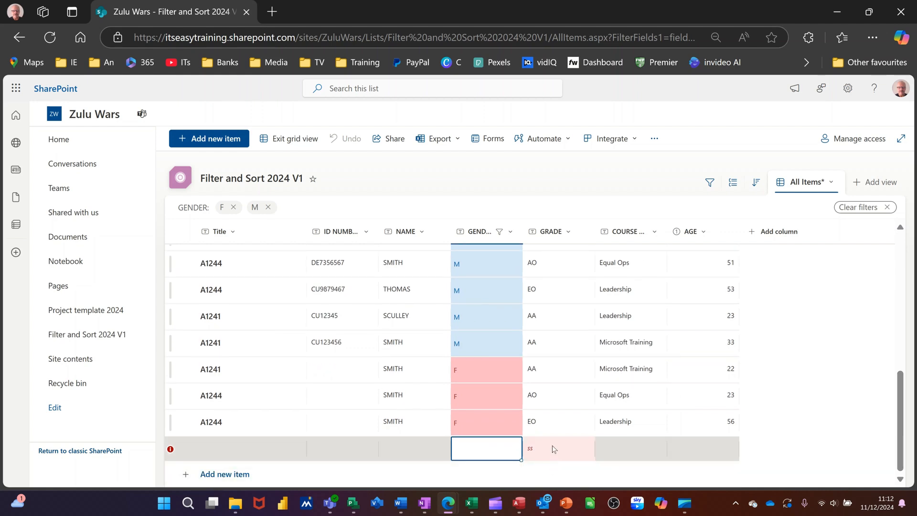
click(553, 449)
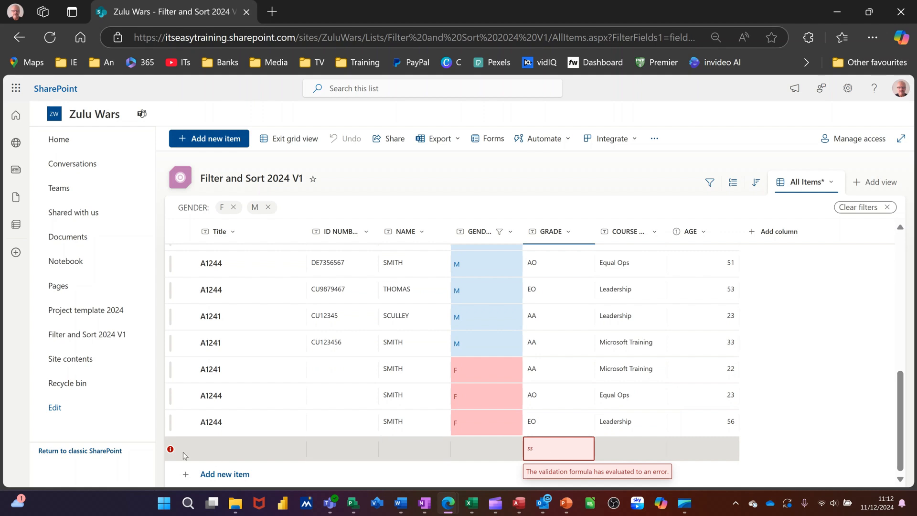
click(253, 455)
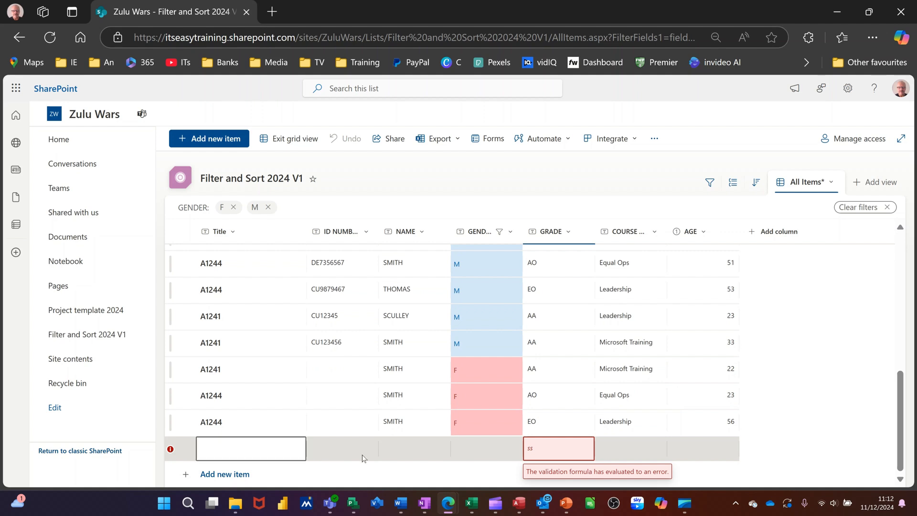
- Replace the new row's GRADE entry with the permitted value AO
click(560, 450)
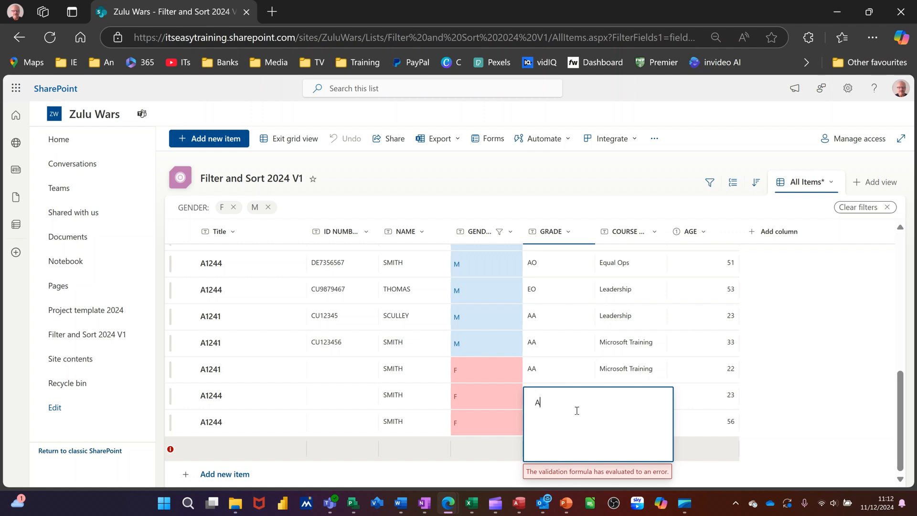
key(Return)
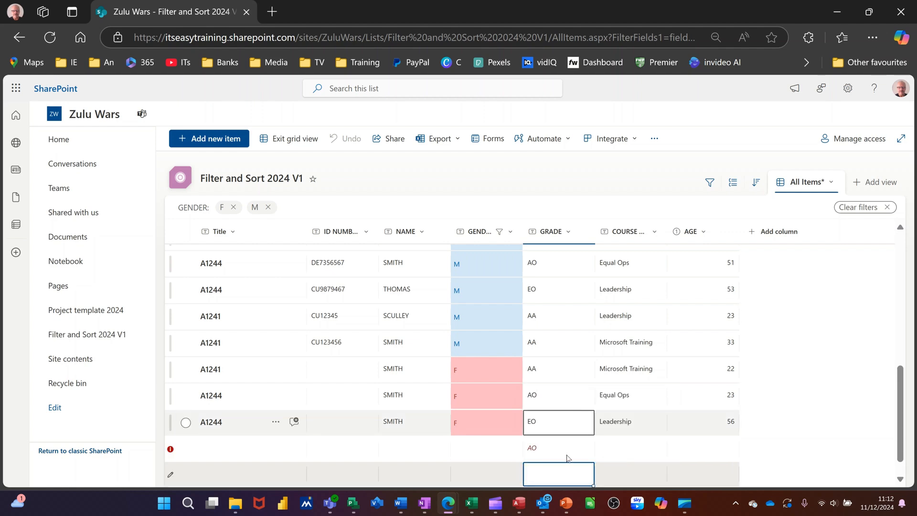
click(480, 452)
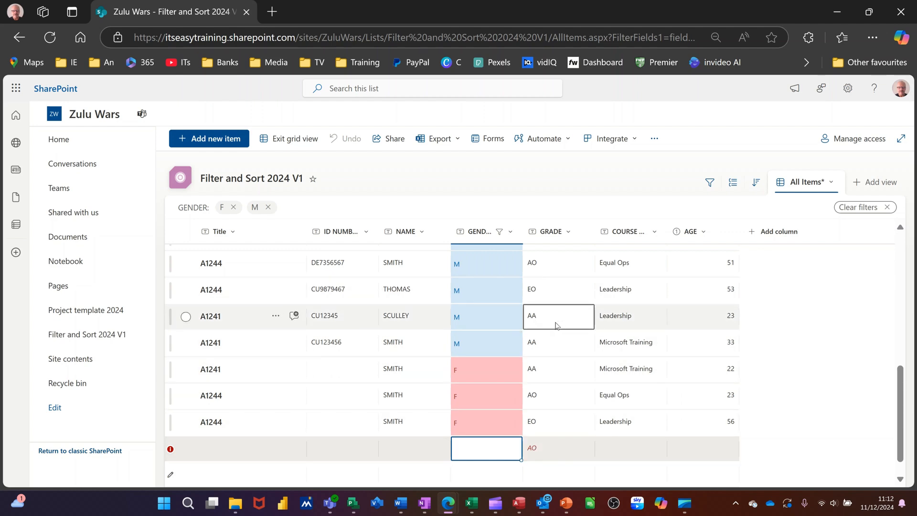
- Leave the Filter and Sort 2024 V1 list without saving the pending row and go to the site's home page
scroll(559, 326, up, 5)
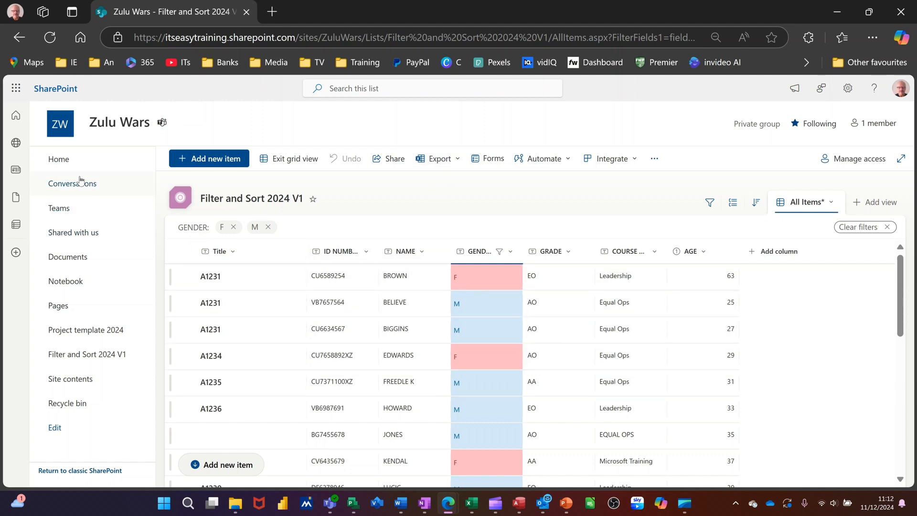
click(71, 162)
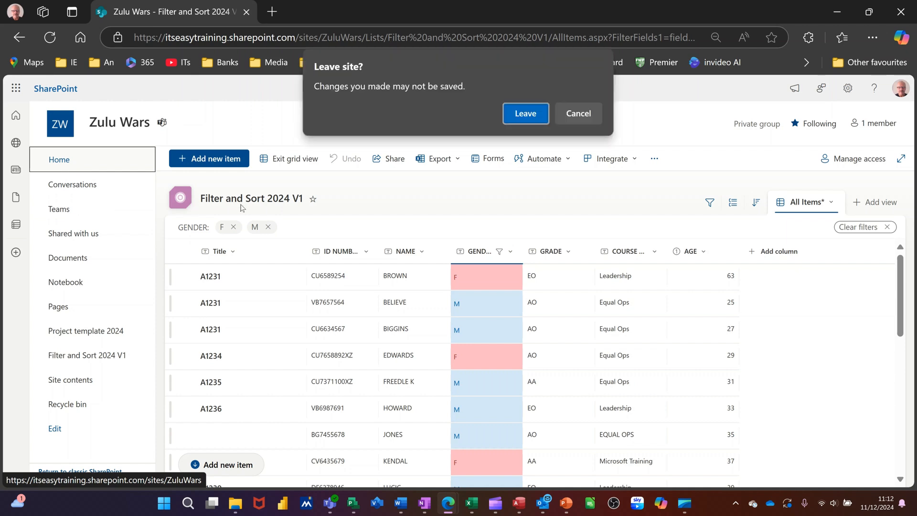
click(512, 119)
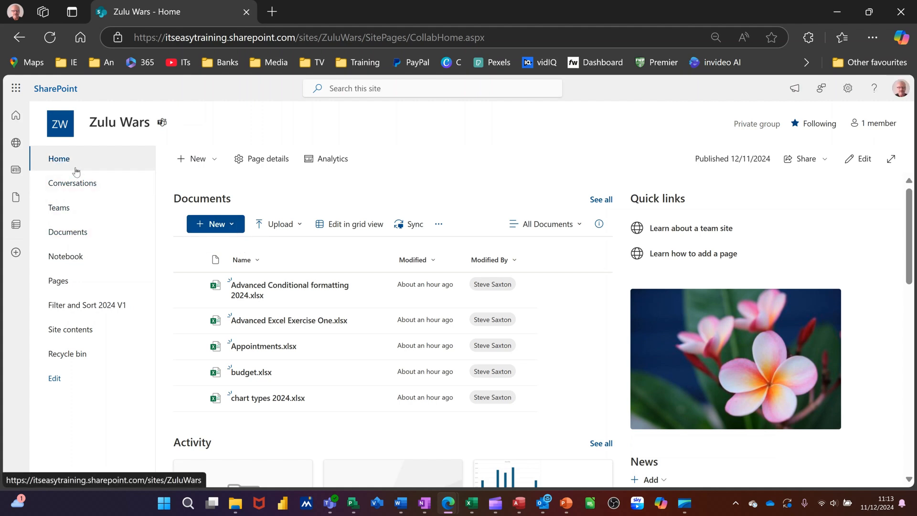
- Create a new blank list named MyList on the site, shown in the site navigation
click(201, 164)
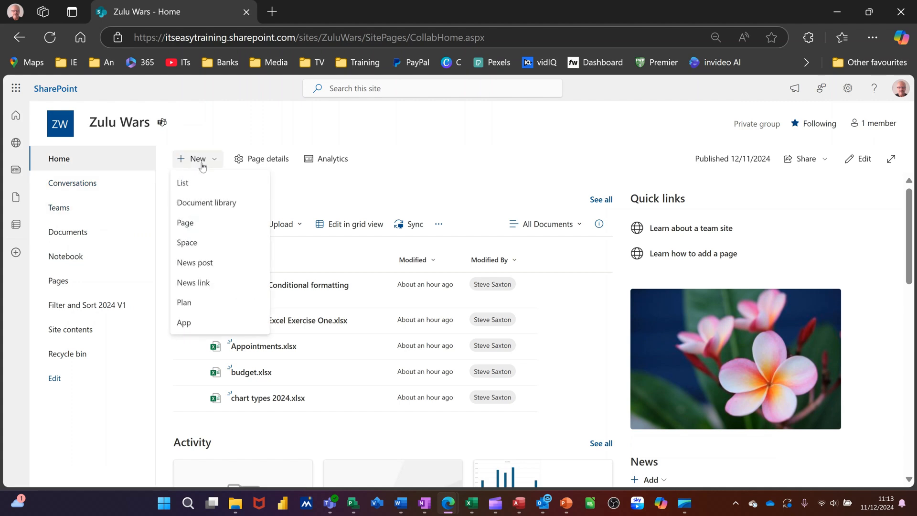
click(199, 185)
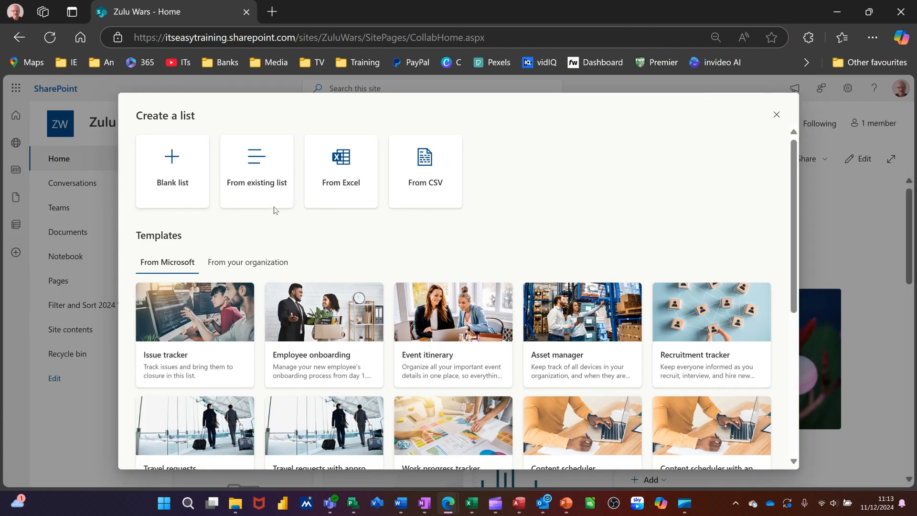
click(173, 162)
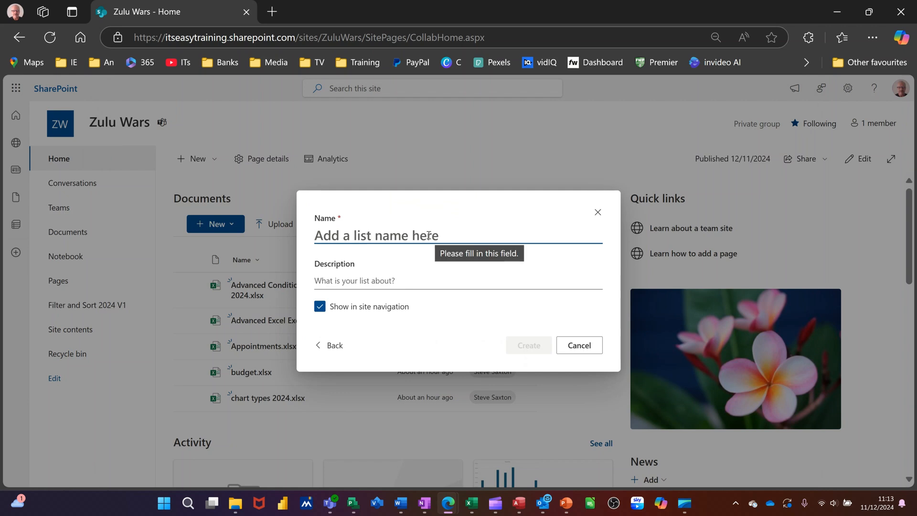
text(My)
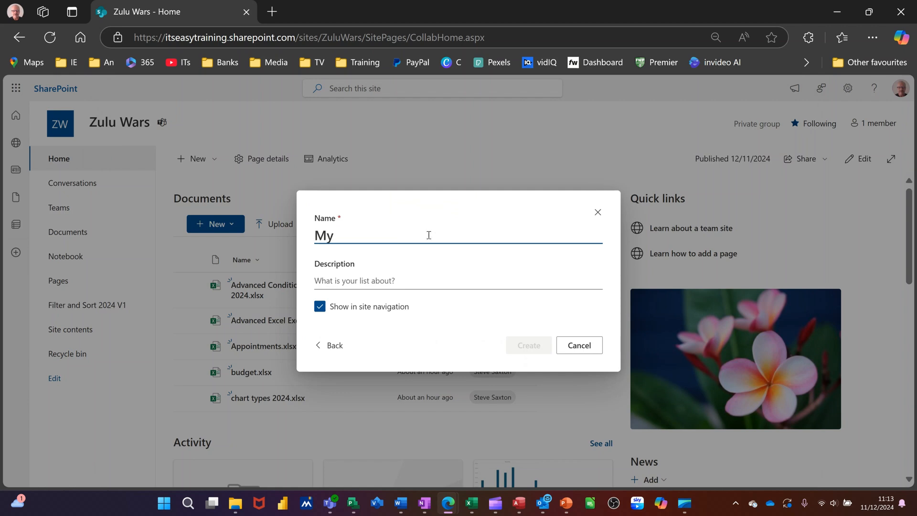
text(List)
click(532, 345)
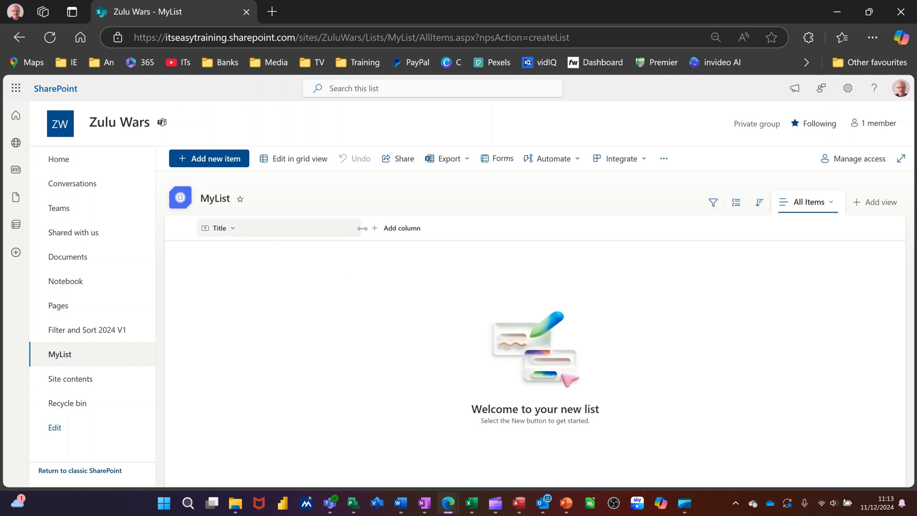
- Rename the Title column of MyList to Item and save the name
click(234, 231)
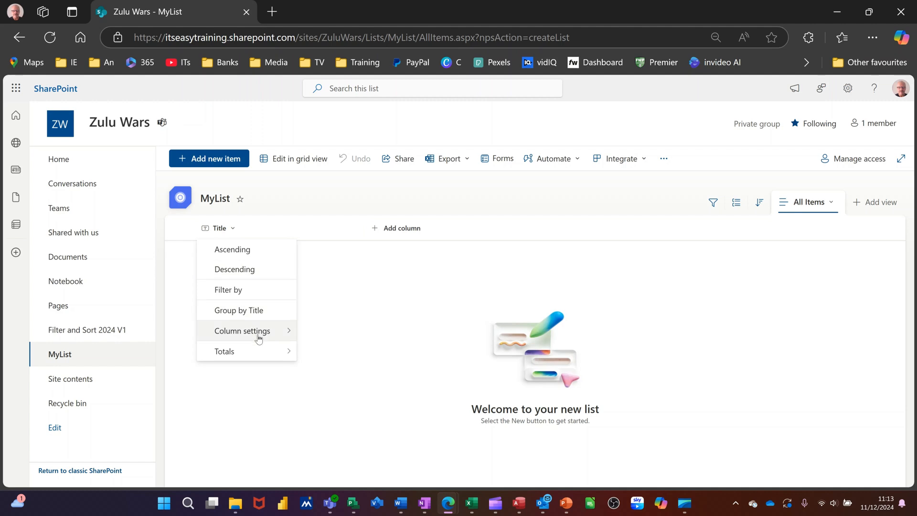
mouse_move(260, 338)
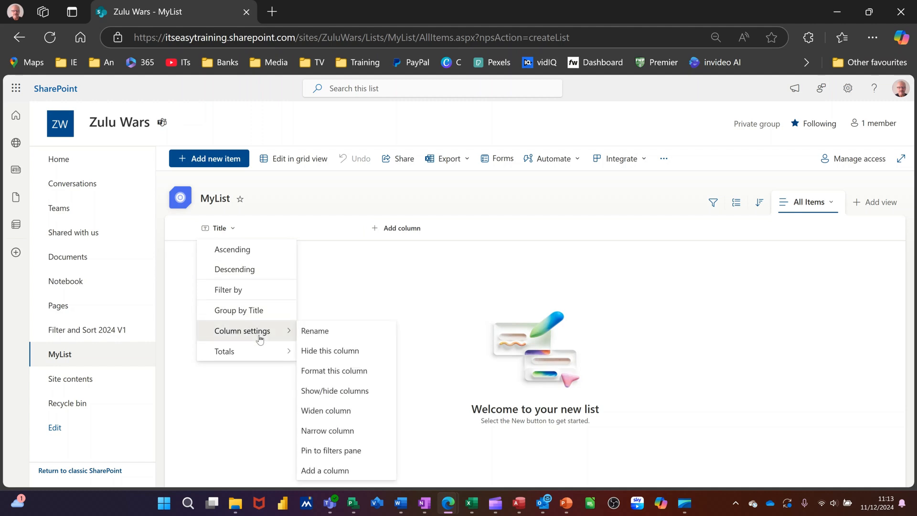
click(315, 332)
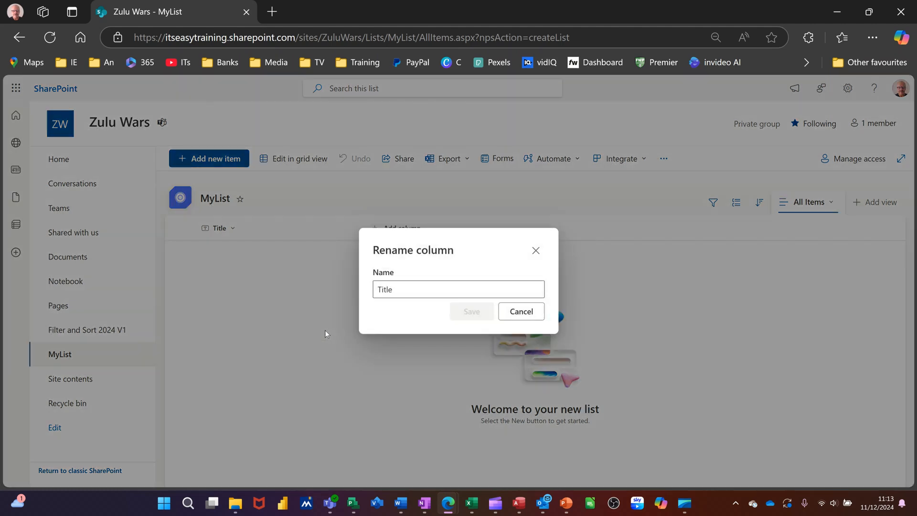
click(401, 291)
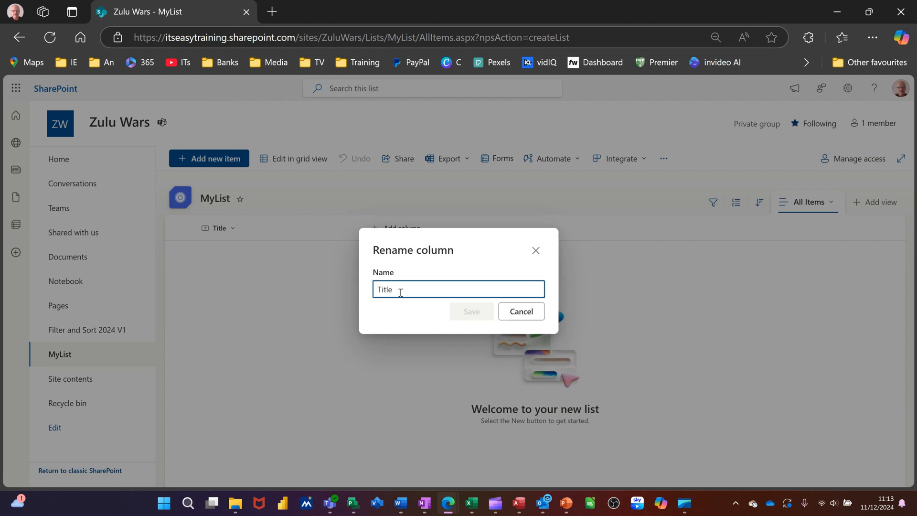
drag(401, 292, 371, 296)
click(401, 287)
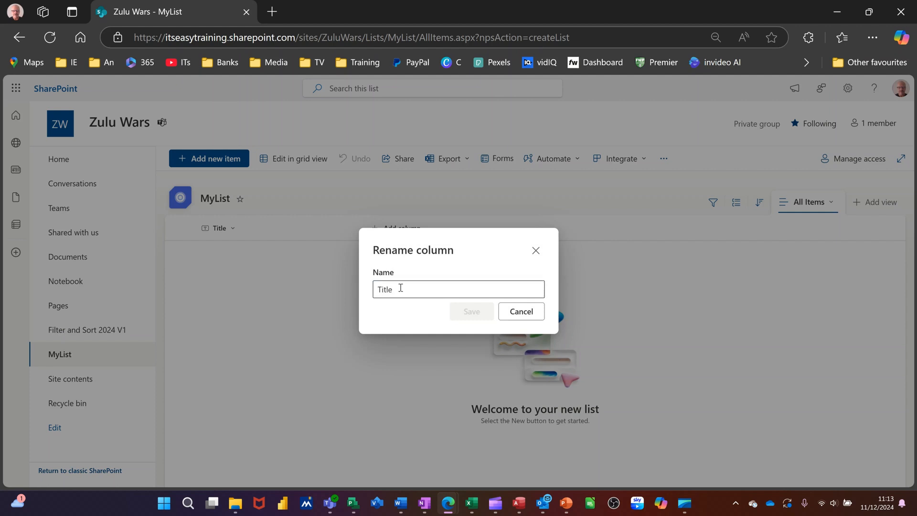
key(BackSpace)
key(BackSpace)
key(BackSpace)
key(BackSpace)
key(BackSpace)
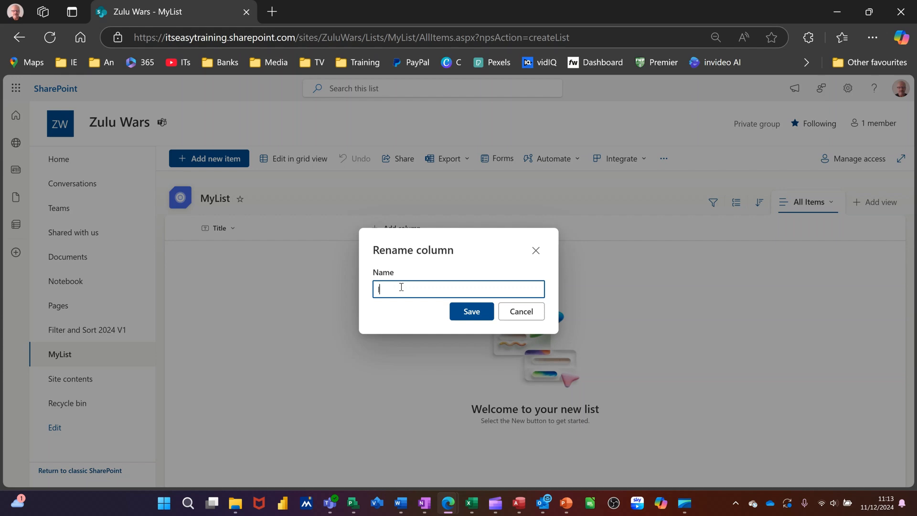
text(Item)
click(473, 312)
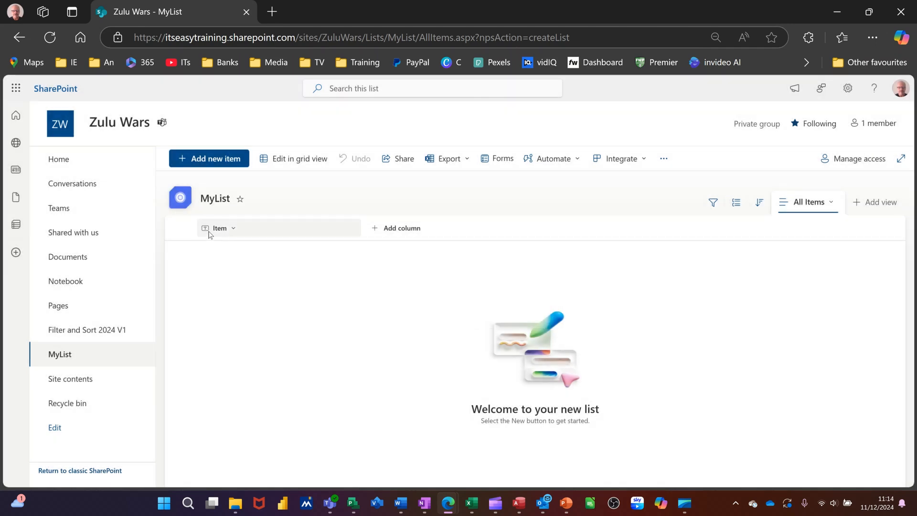
- Add a date and time column named Start to MyList and save it
click(389, 234)
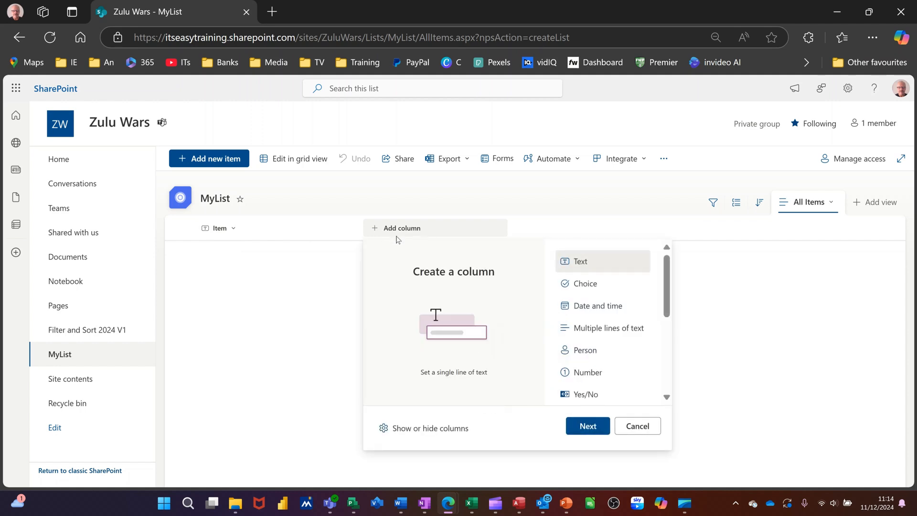
click(575, 307)
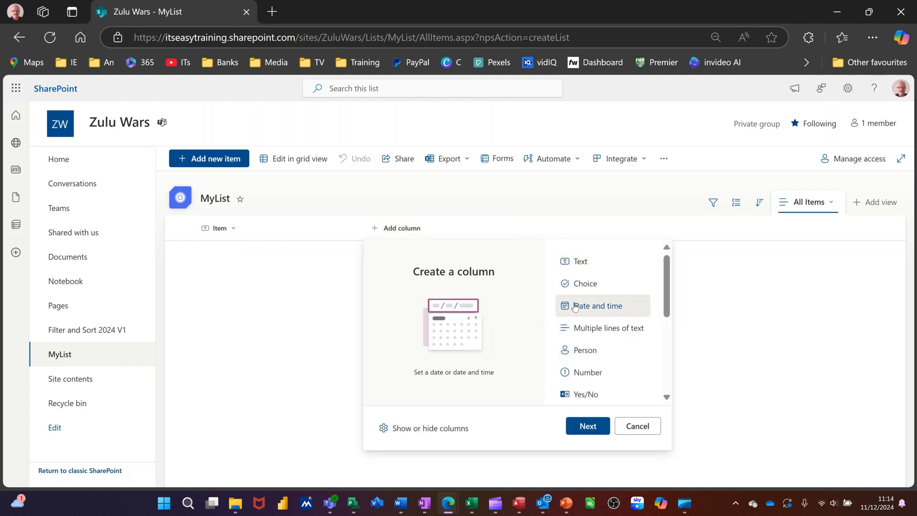
click(588, 426)
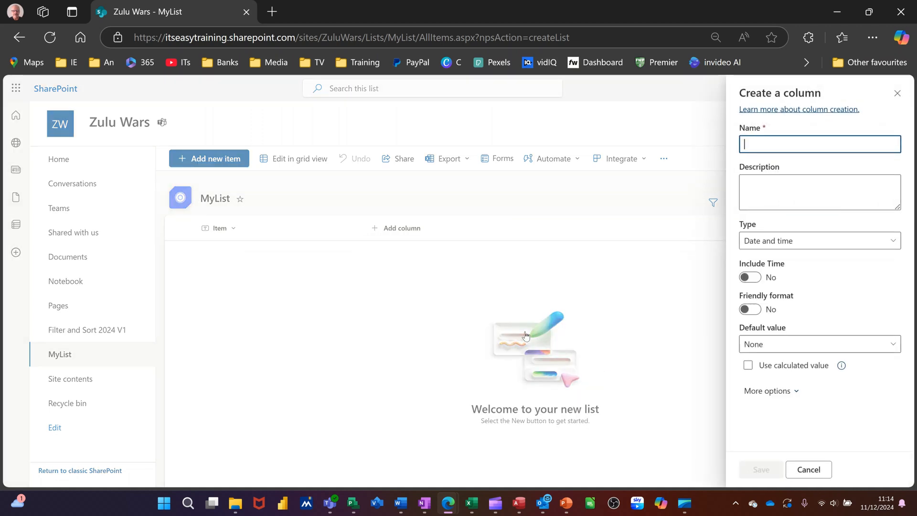
text(Start)
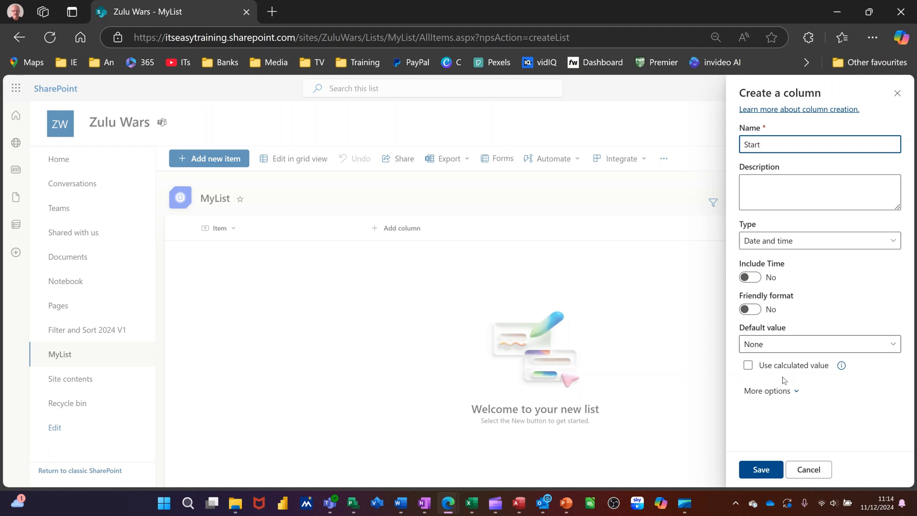
click(760, 470)
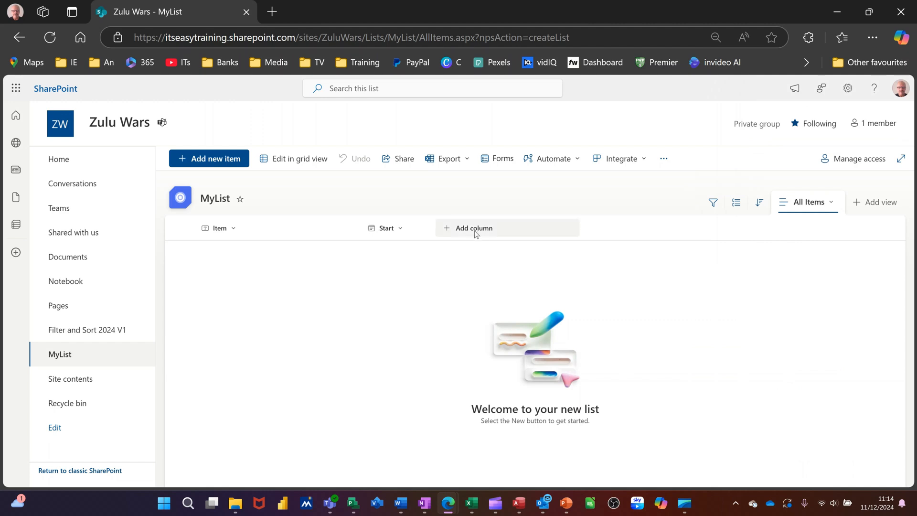
- Add a date and time column named End to MyList and save it
click(476, 231)
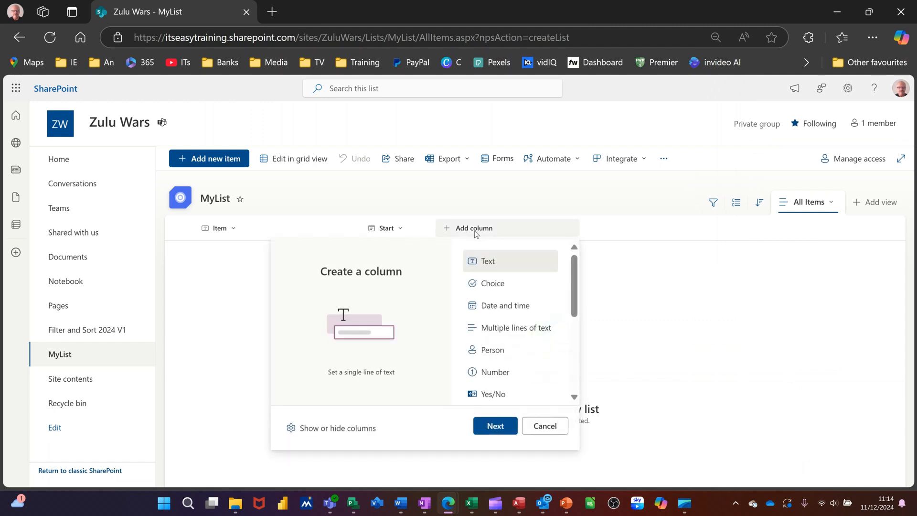
click(500, 312)
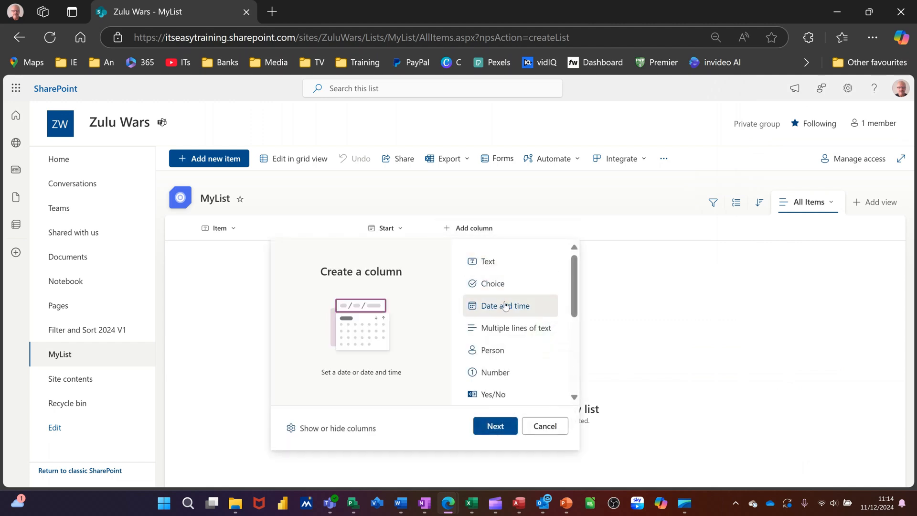
click(490, 426)
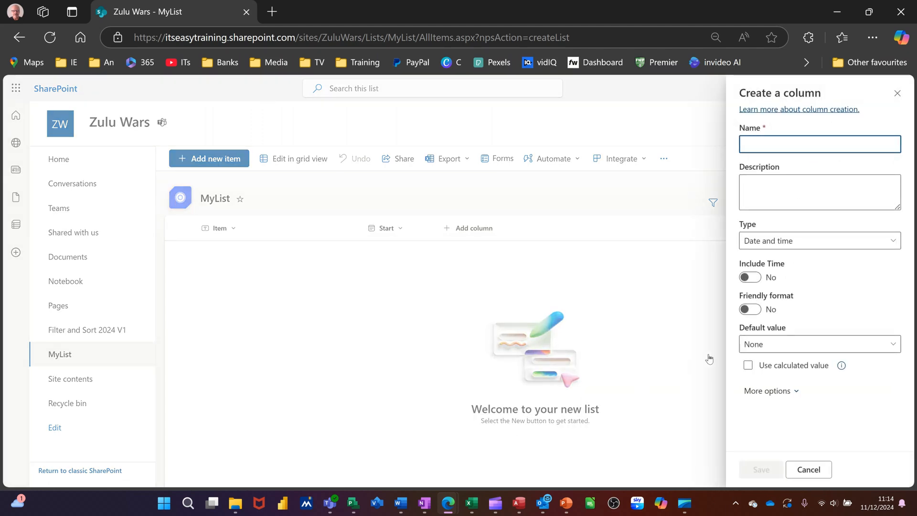
text(End)
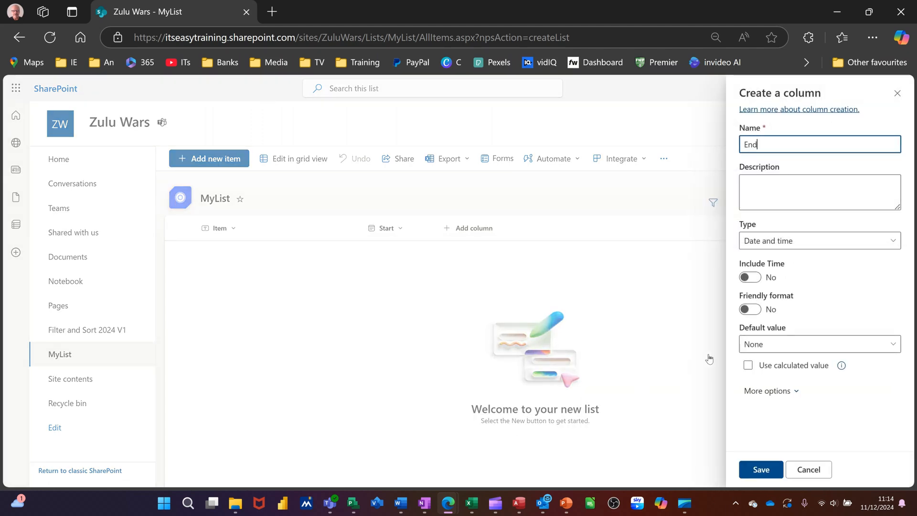
click(756, 470)
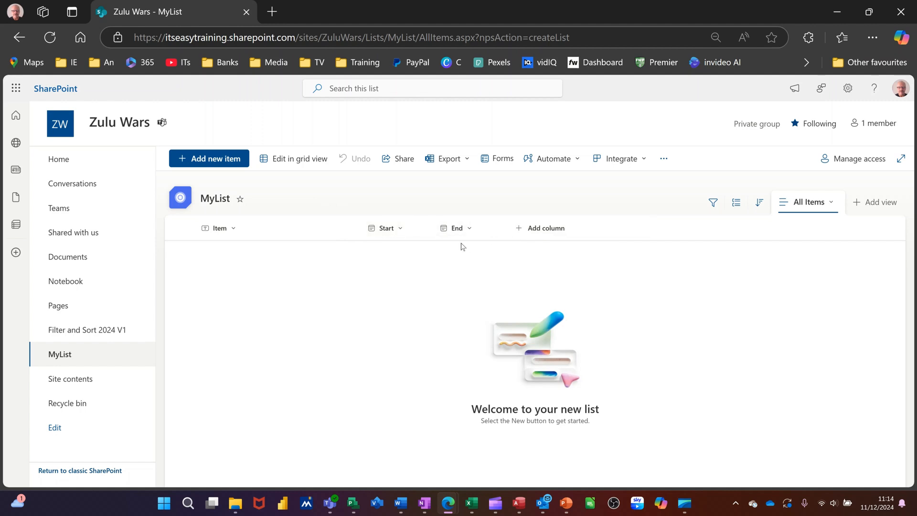
- In grid view, add an item named Phase 1 and fill it down to create Phase 2 and Phase 3
click(282, 168)
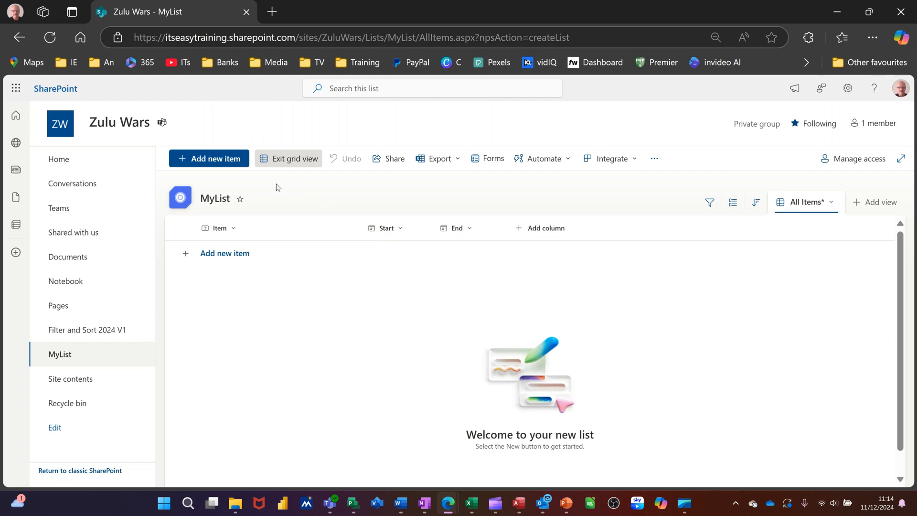
click(249, 257)
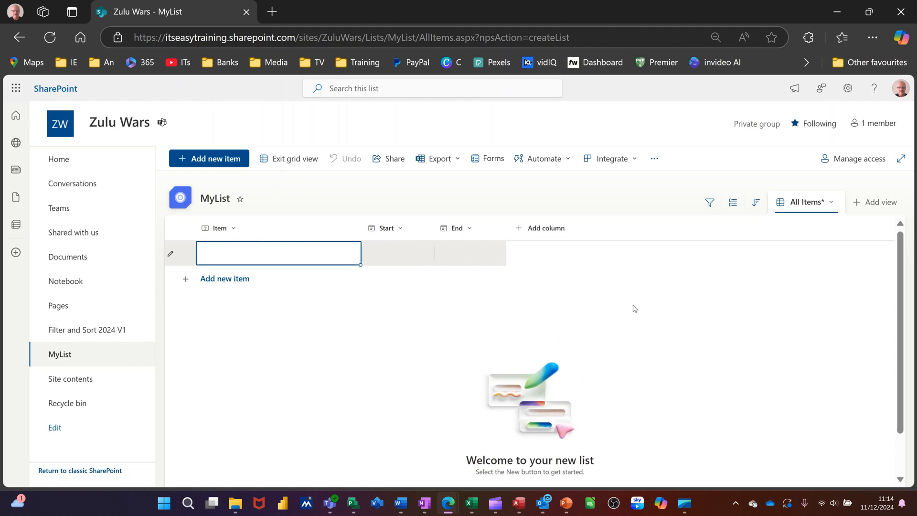
text(Phase 1)
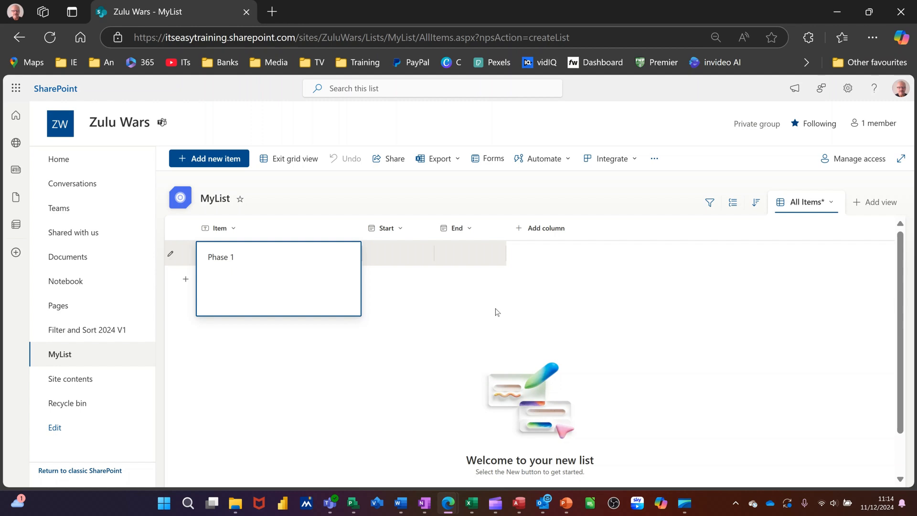
click(449, 317)
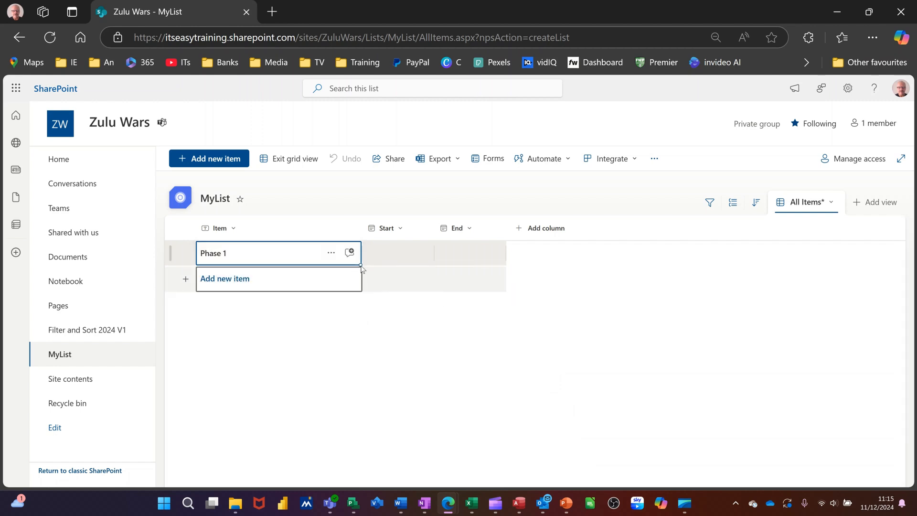
drag(361, 265, 355, 292)
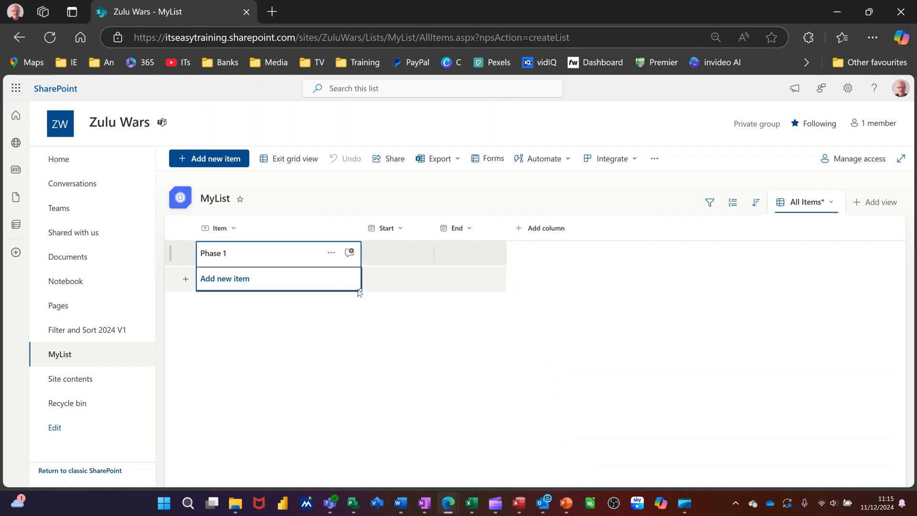
drag(360, 293, 360, 316)
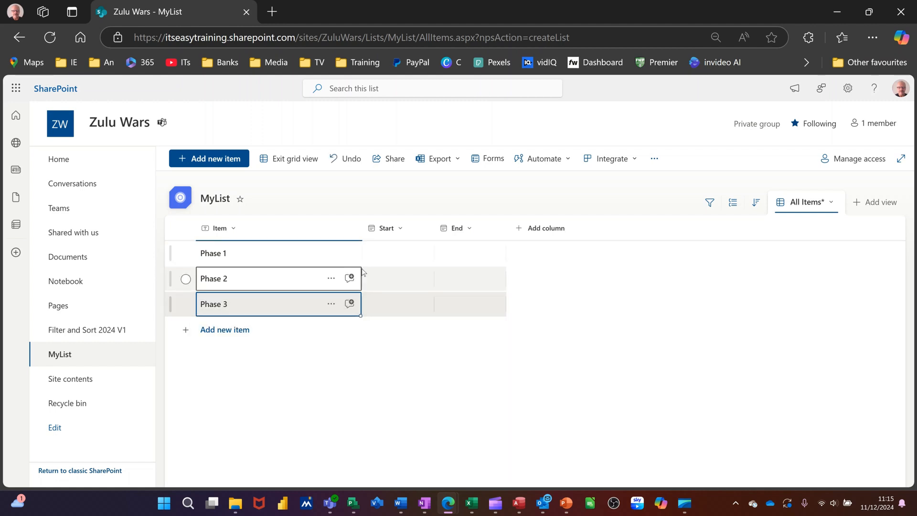
- Set the Phase 1 dates to Start 12/11/2024 and End 12/18/2024
click(413, 260)
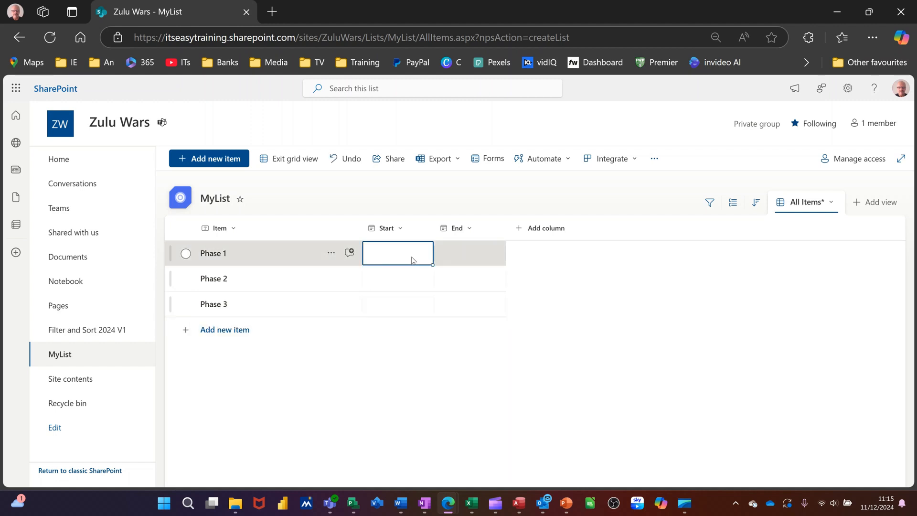
click(386, 257)
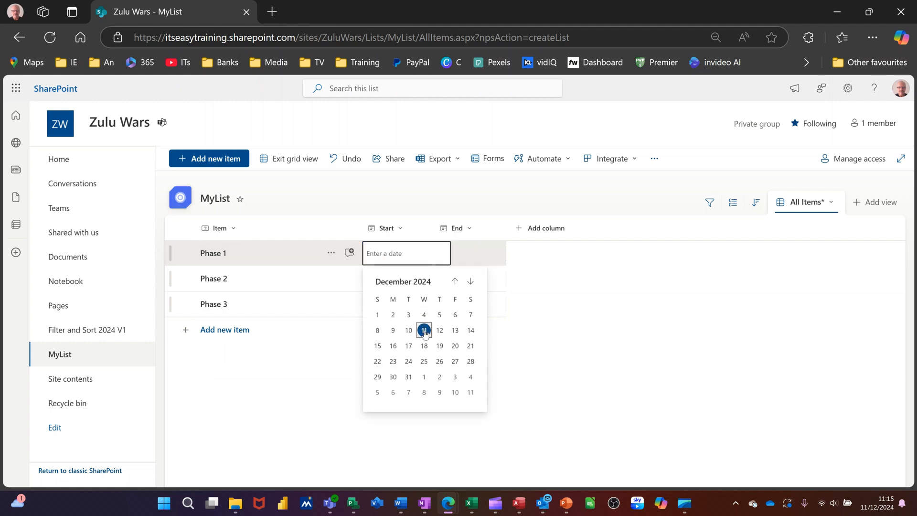
click(425, 331)
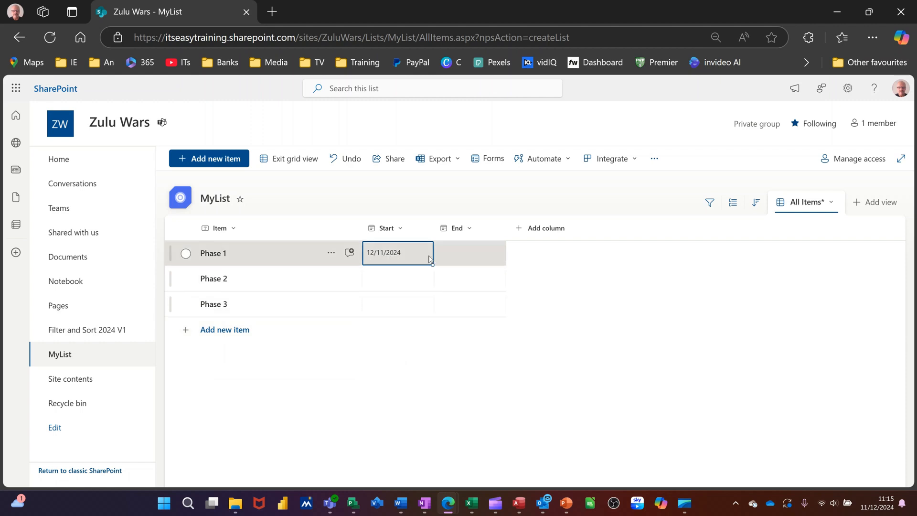
click(462, 254)
click(467, 257)
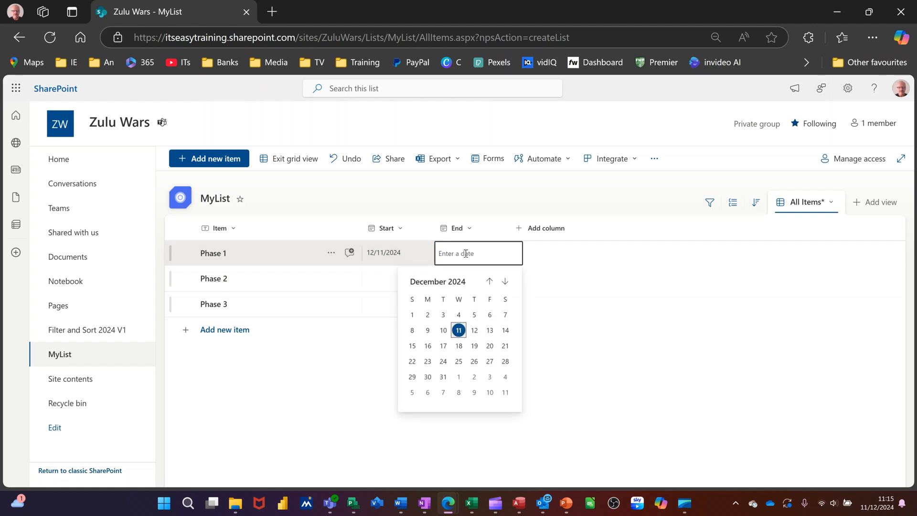
click(460, 347)
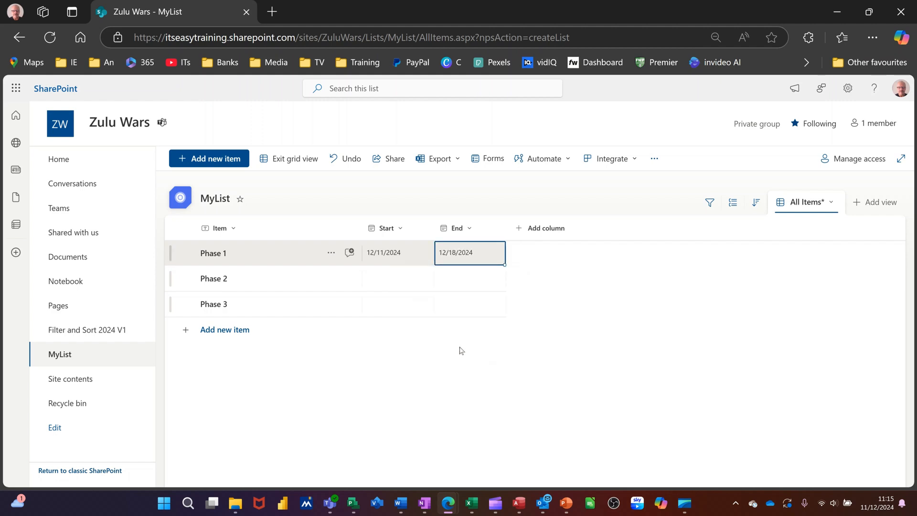
- Set the Phase 2 dates to Start 12/17/2024 and End 12/25/2024
click(397, 285)
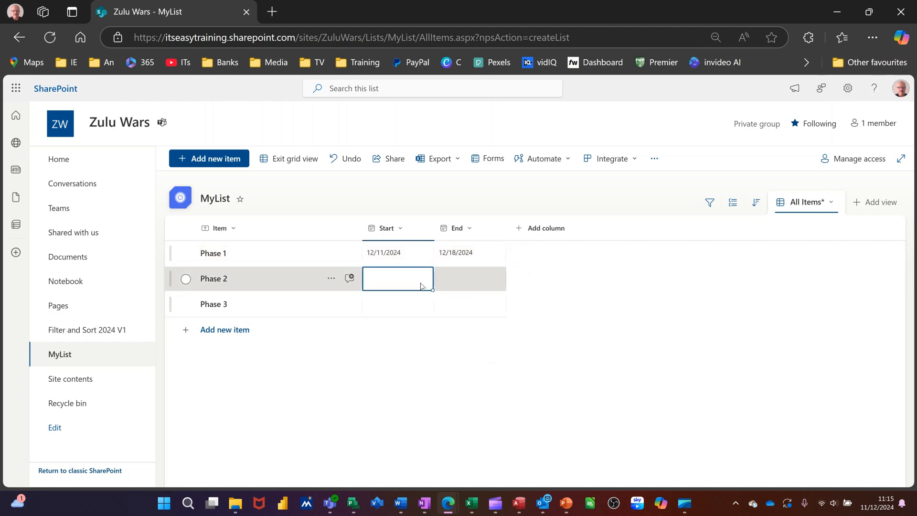
click(421, 285)
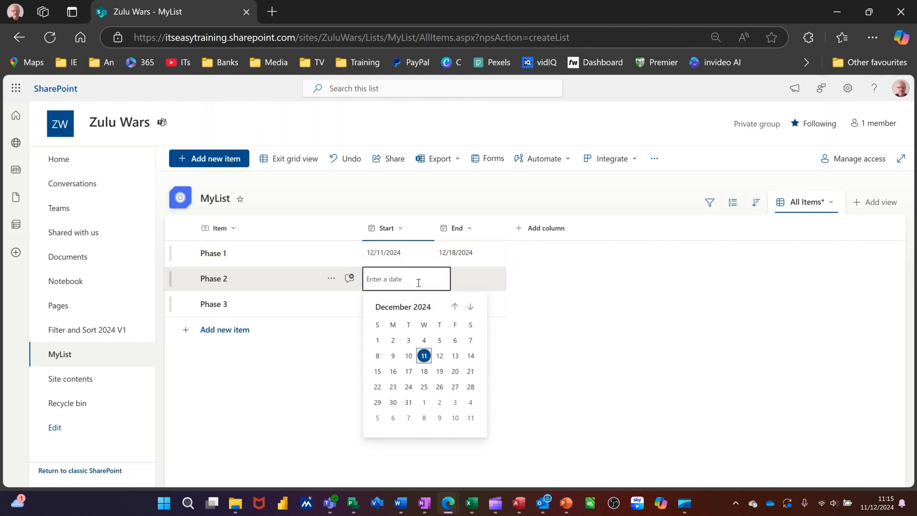
click(409, 372)
click(466, 279)
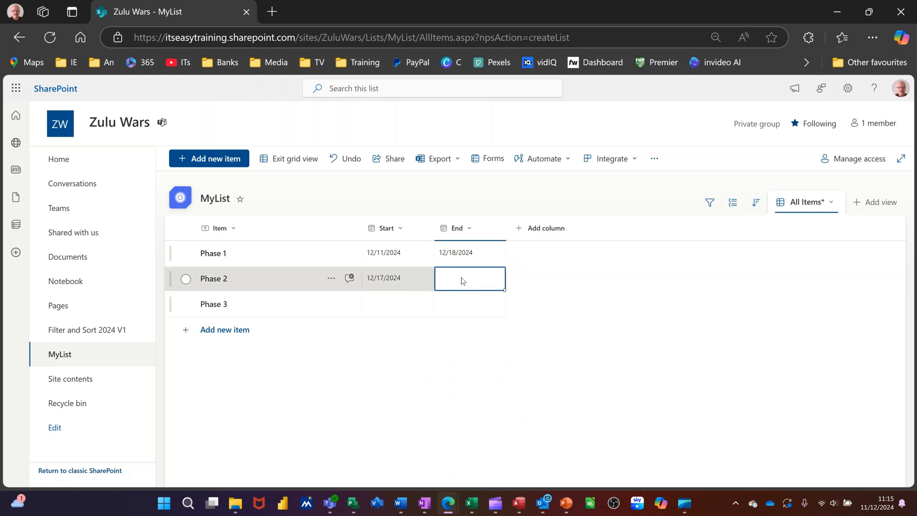
click(462, 280)
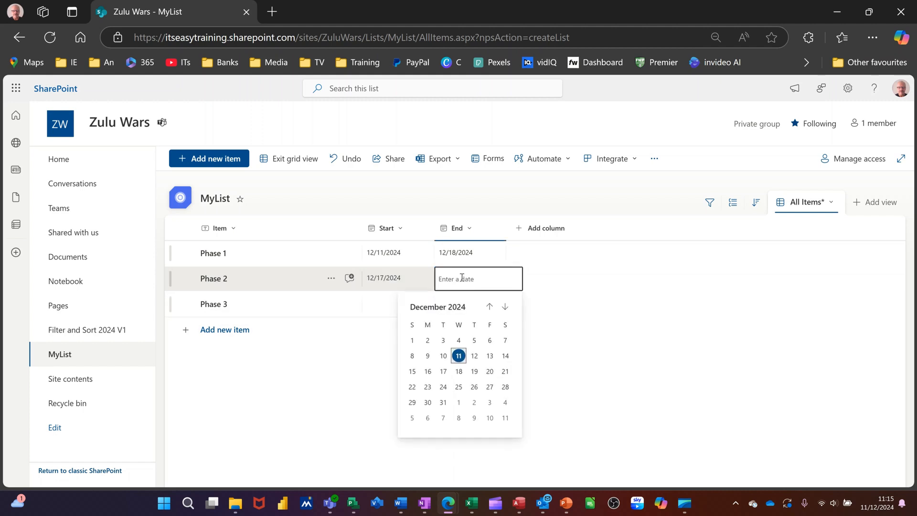
click(459, 387)
- Set the Phase 3 dates to Start 12/18/2024 and End 12/31/2024
click(379, 310)
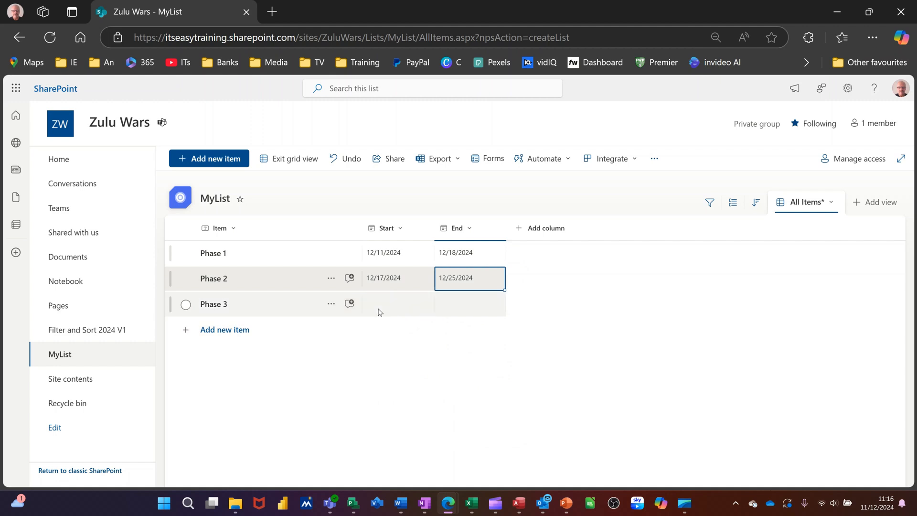
click(379, 308)
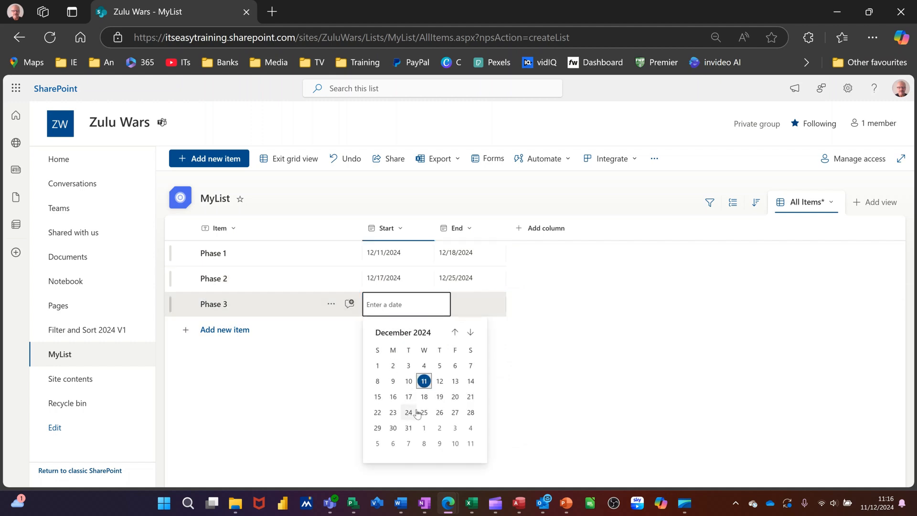
click(425, 397)
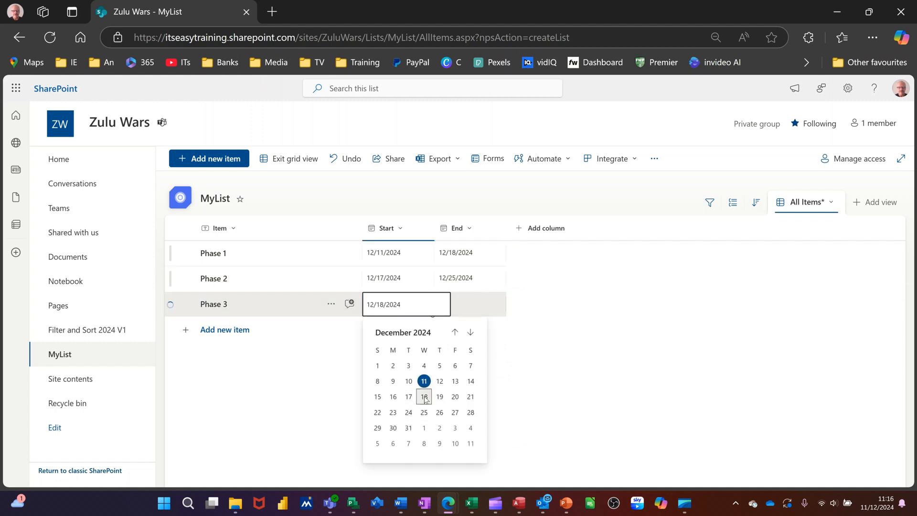
click(459, 312)
click(461, 314)
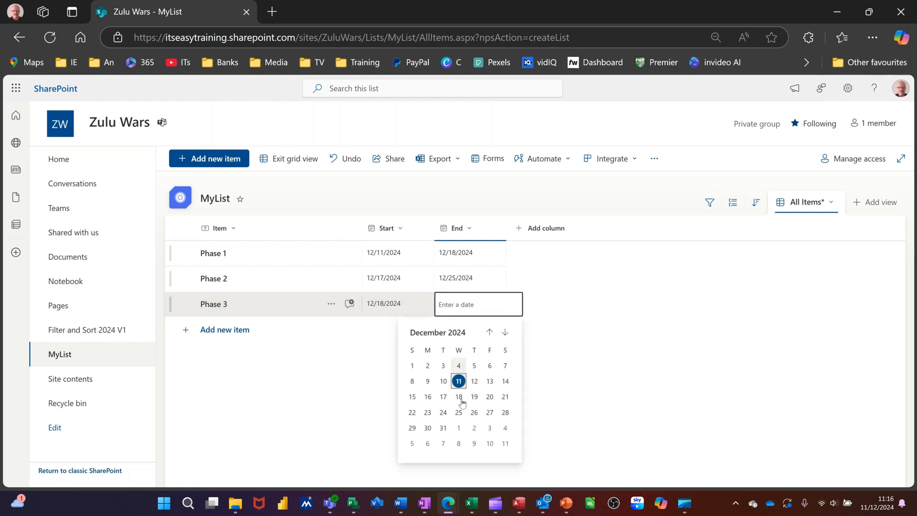
click(443, 429)
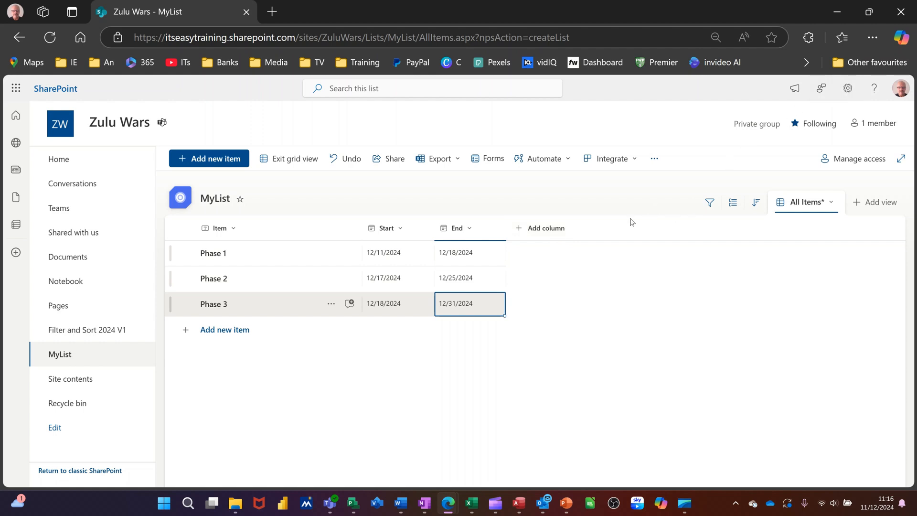
click(564, 233)
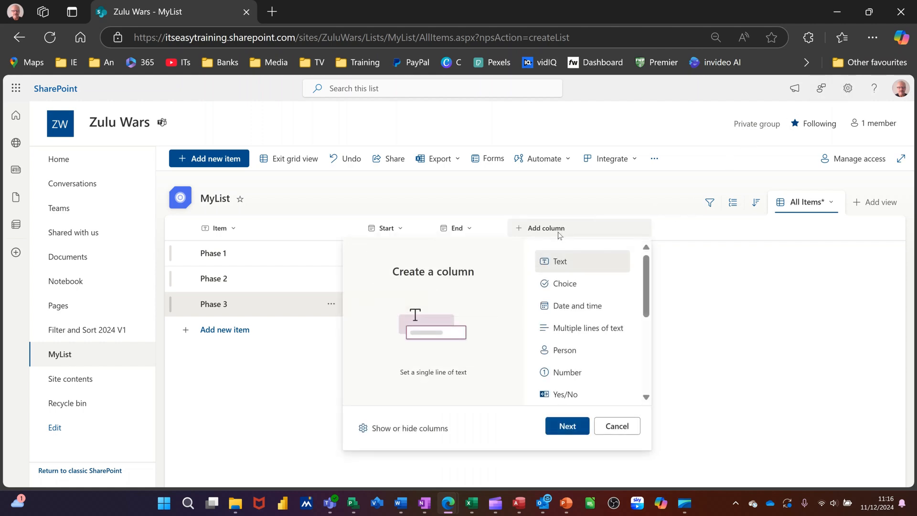
scroll(591, 306, down, 4)
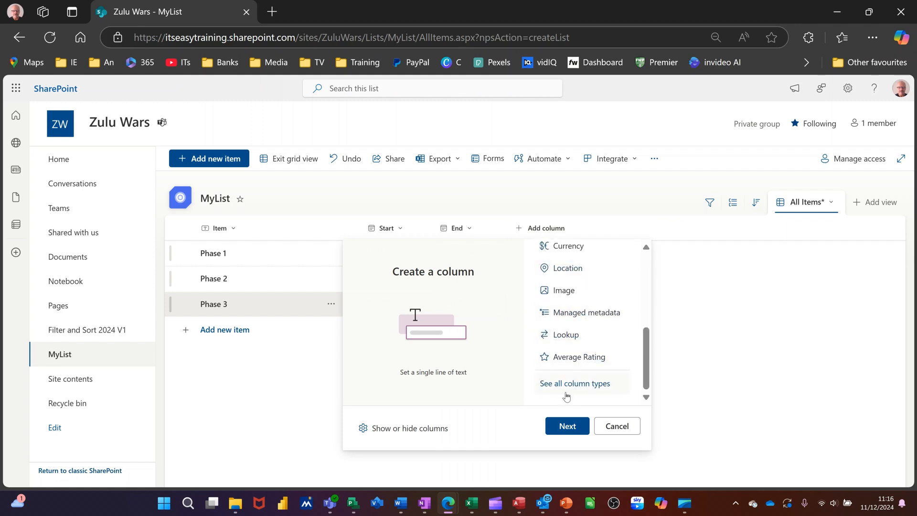
click(621, 436)
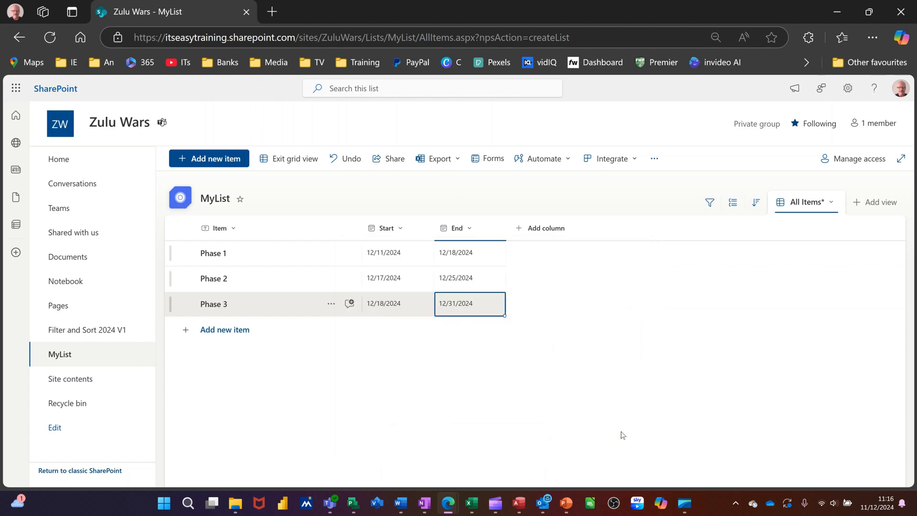
- From the MyList settings, start a new column named Duration and set its type to Calculated (calculation based on other columns)
click(848, 91)
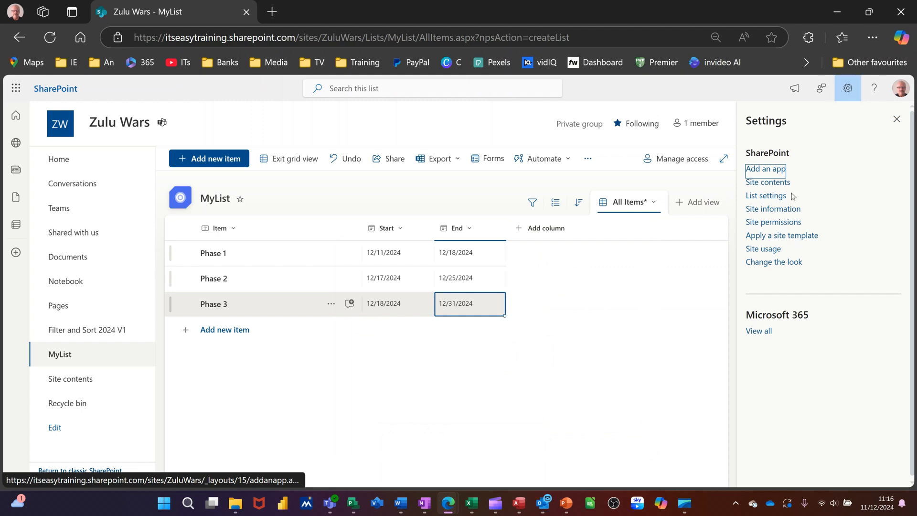
click(768, 200)
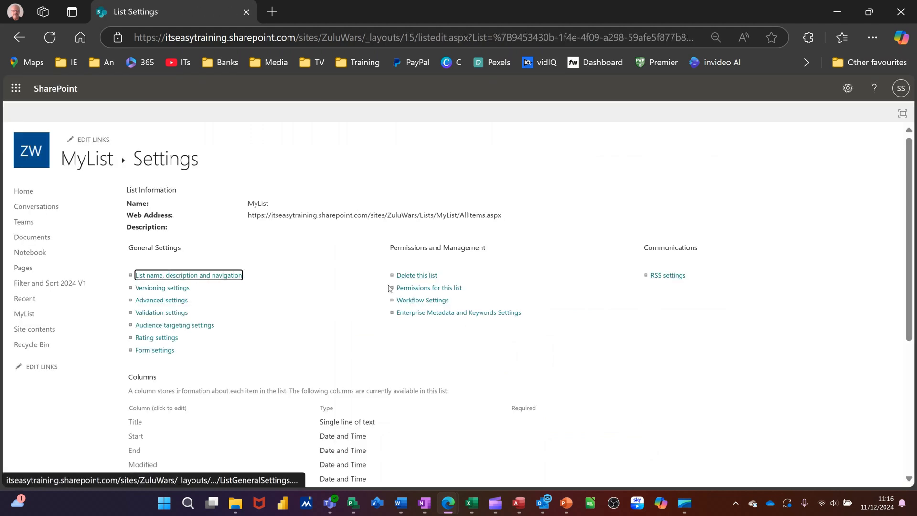
scroll(320, 268, down, 3)
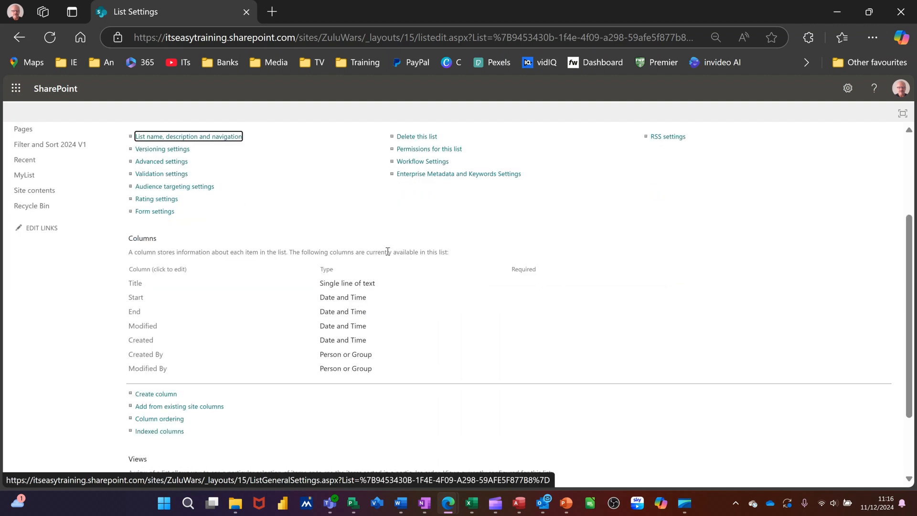
scroll(406, 249, up, 1)
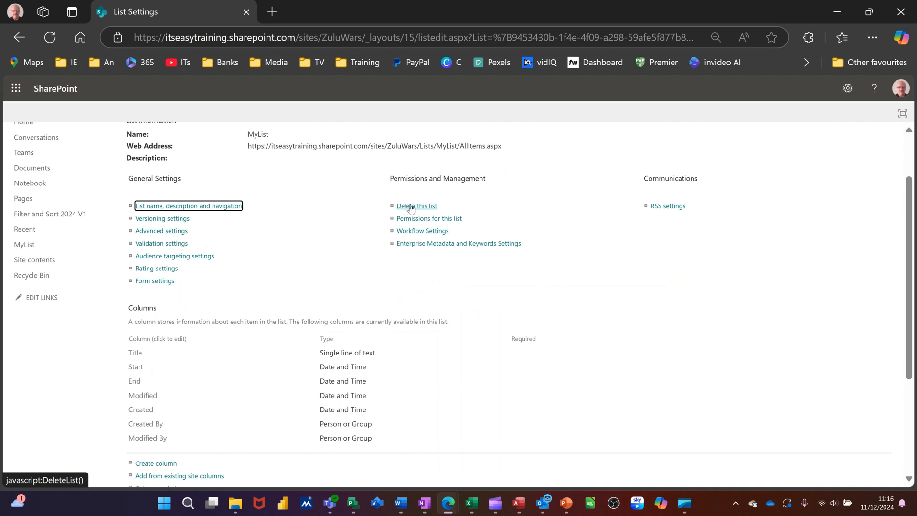
scroll(353, 246, down, 3)
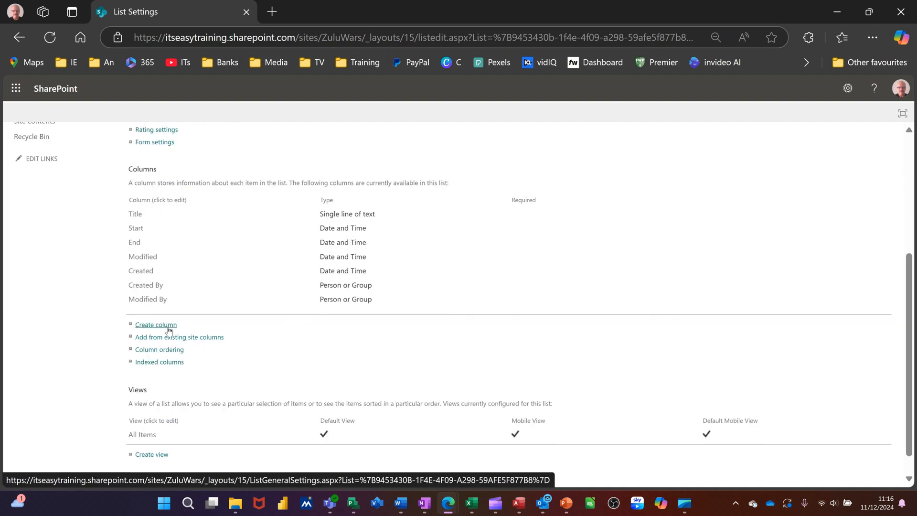
click(164, 326)
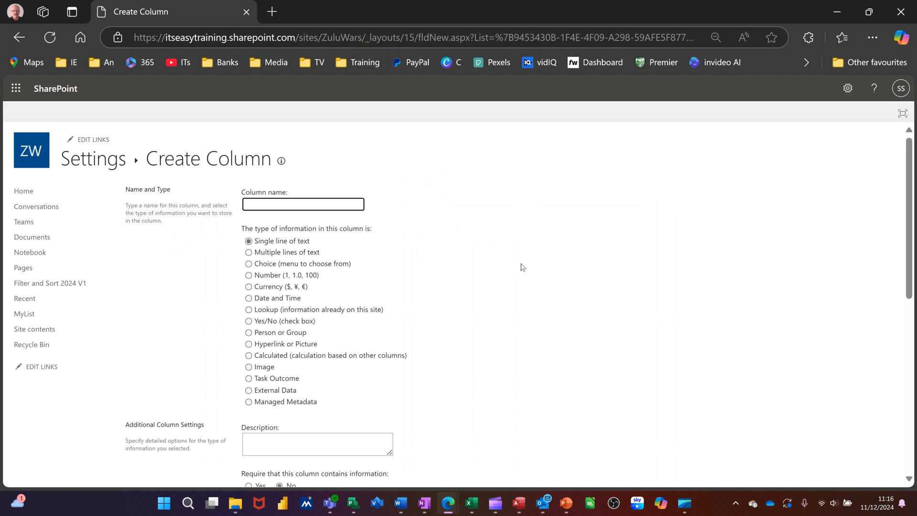
text(Date)
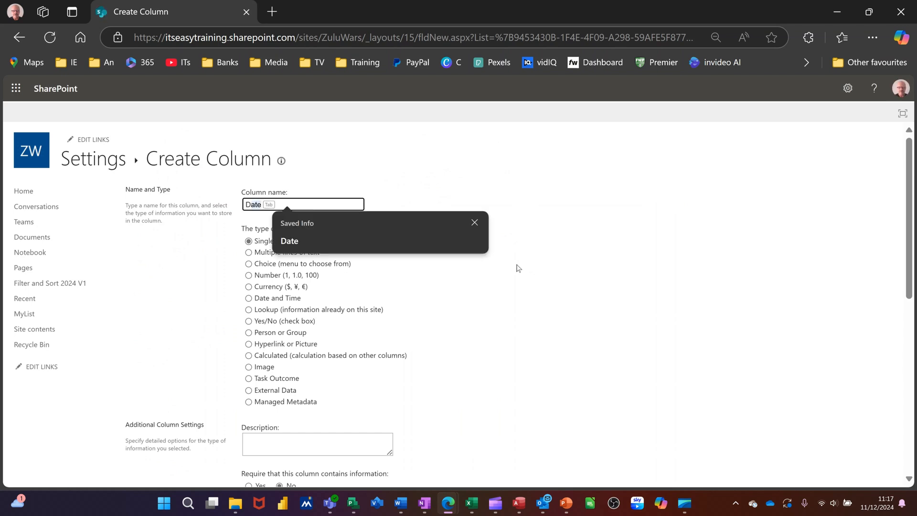
text(uration)
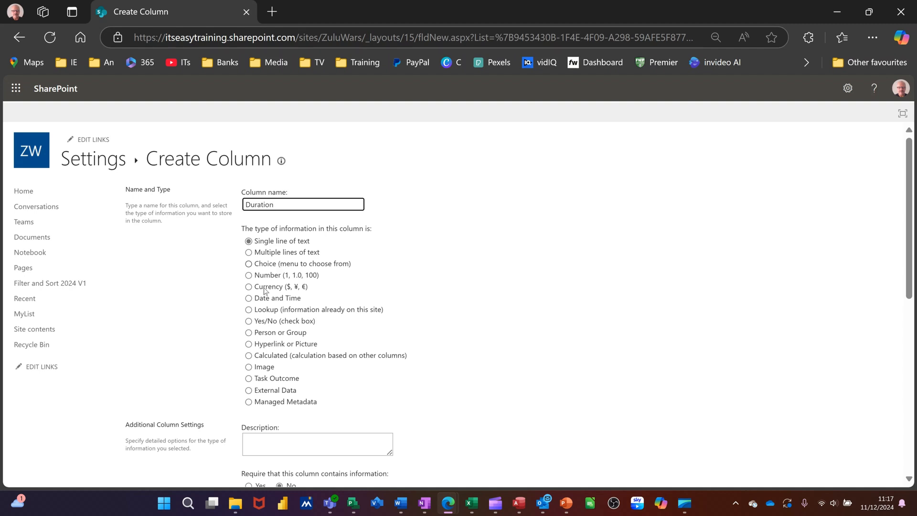
click(249, 357)
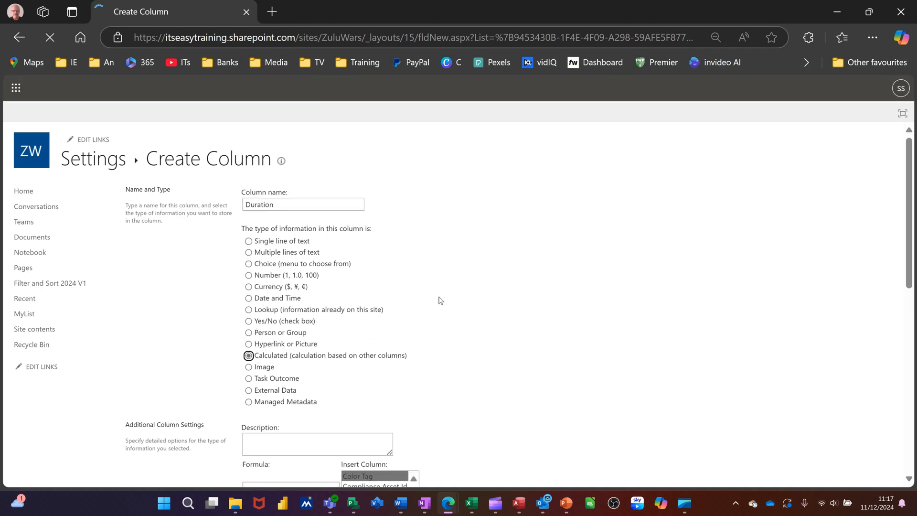
- Build the Duration column's formula as [End]-[Start] from the available columns
scroll(449, 295, down, 3)
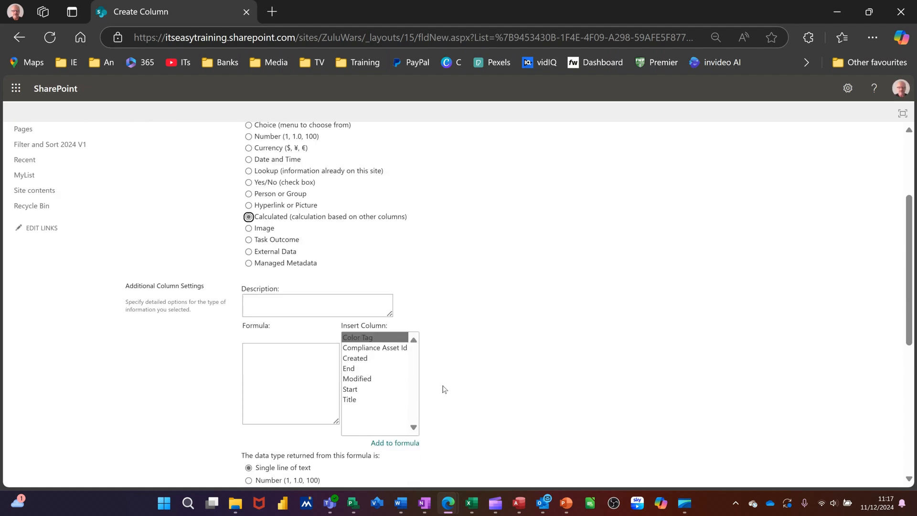
double_click(353, 369)
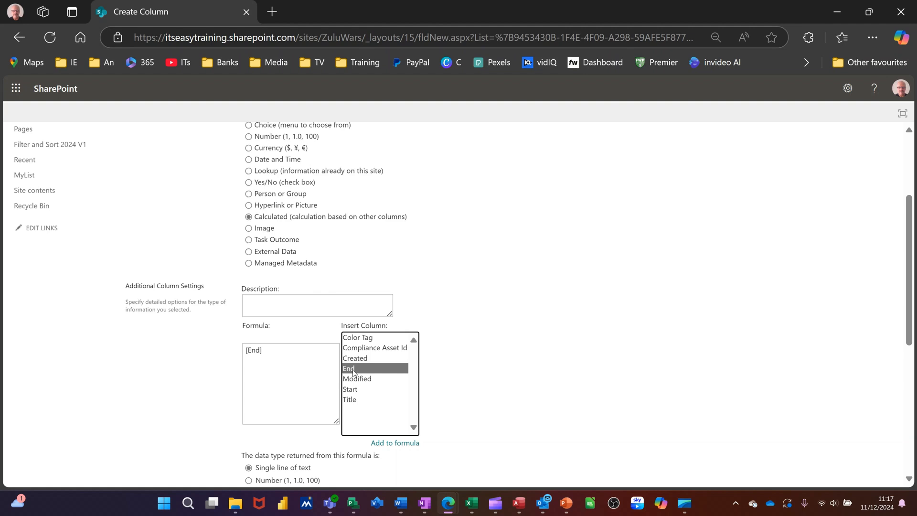
click(283, 360)
text(-)
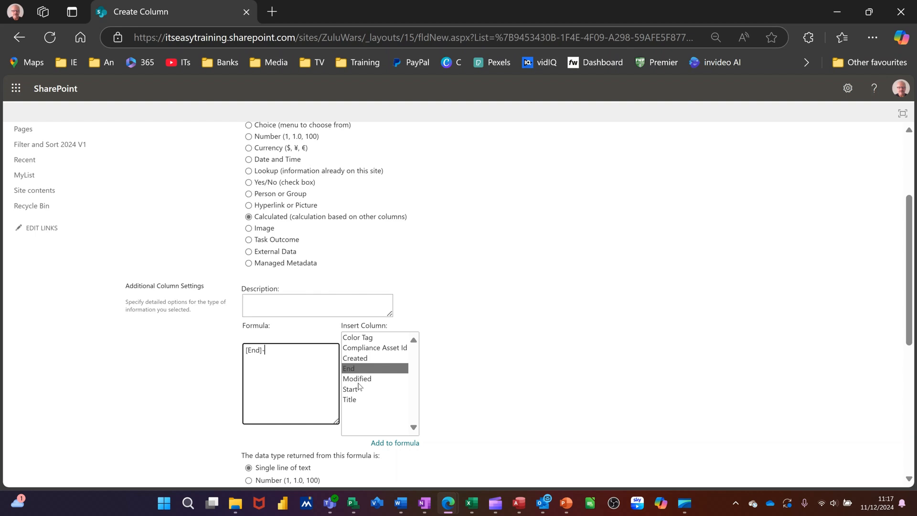
double_click(352, 389)
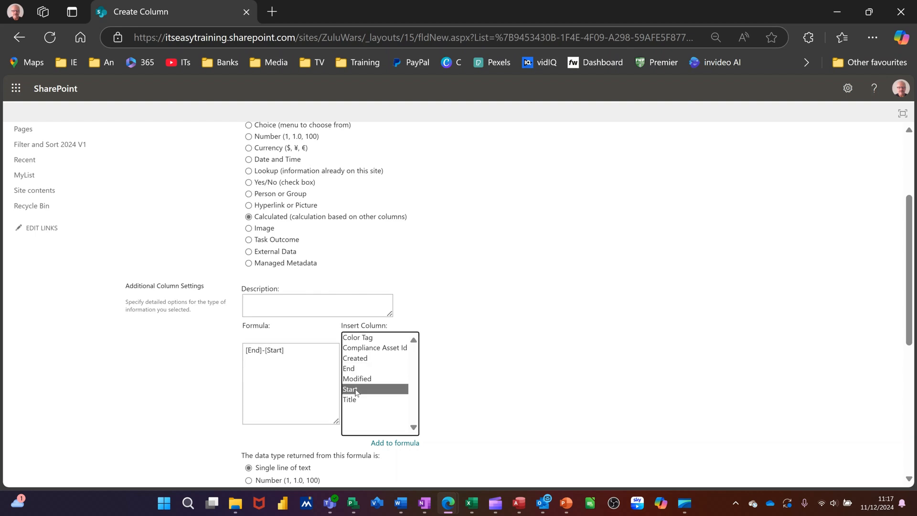
- Save the calculated Duration column and return to the MyList items
scroll(478, 379, down, 4)
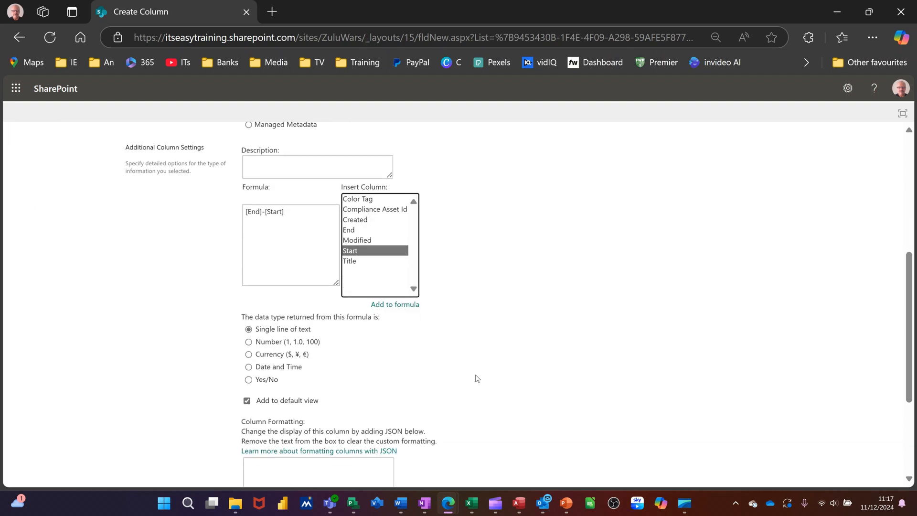
scroll(523, 356, down, 2)
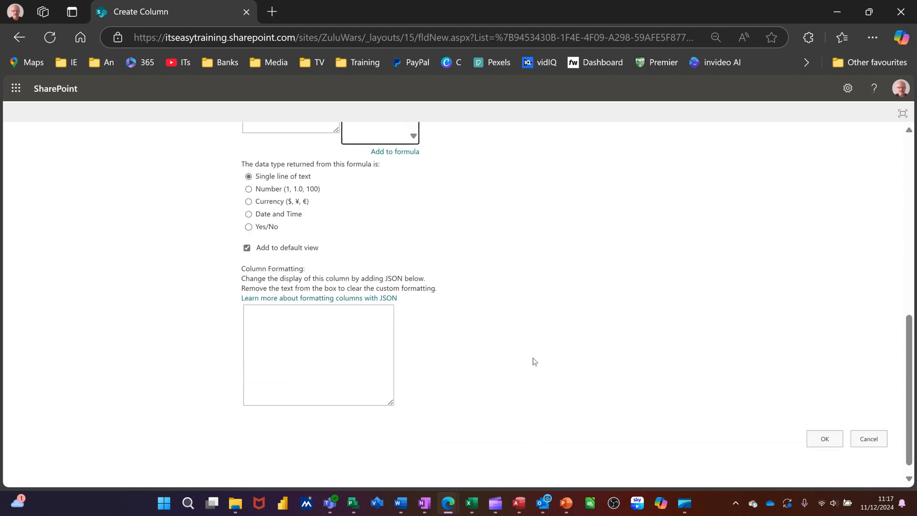
click(818, 427)
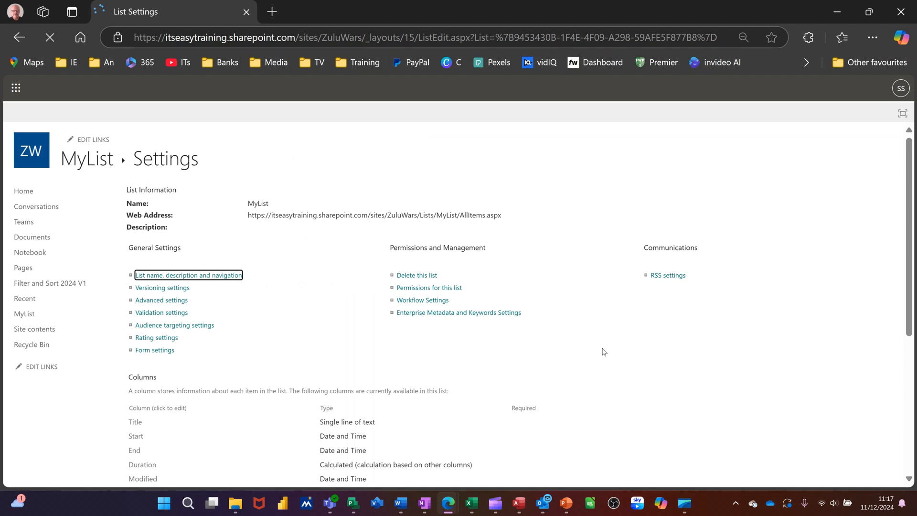
click(89, 161)
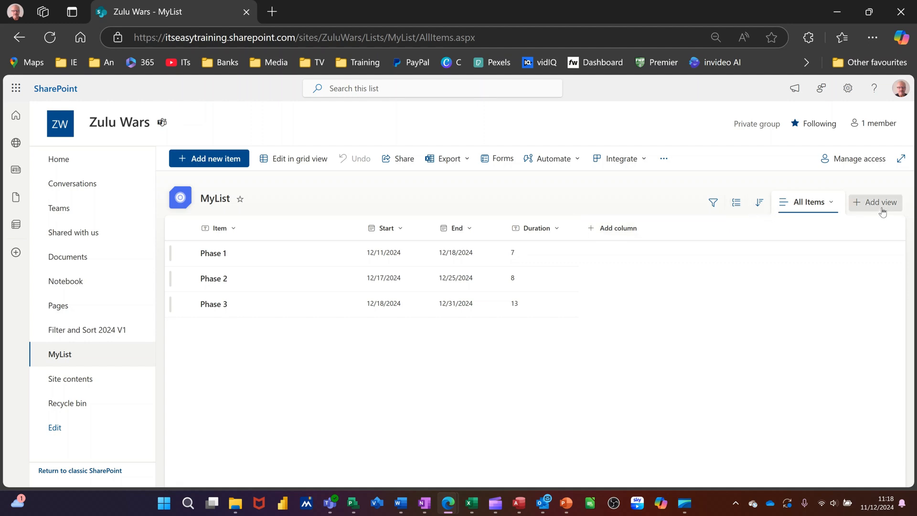
- Try the List, Compact list and Autofit height layouts on the All Items view, and look over the options for creating a view
click(831, 203)
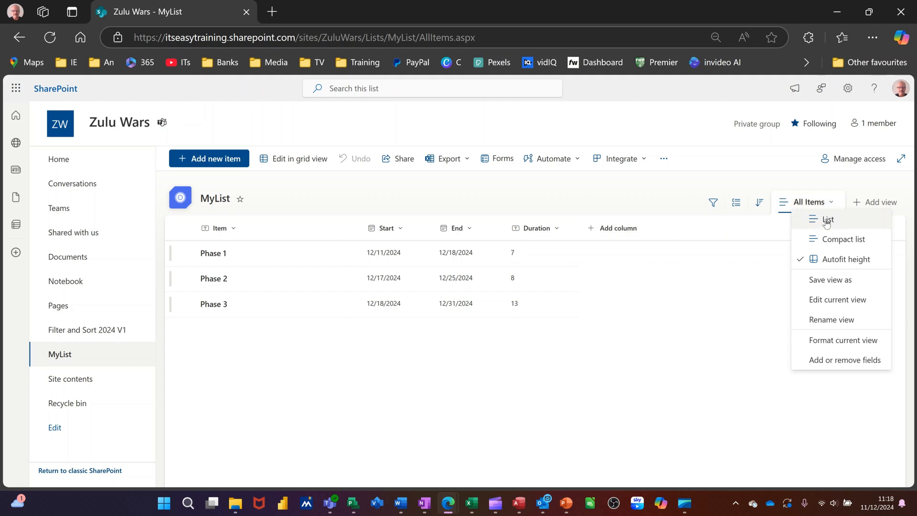
click(827, 220)
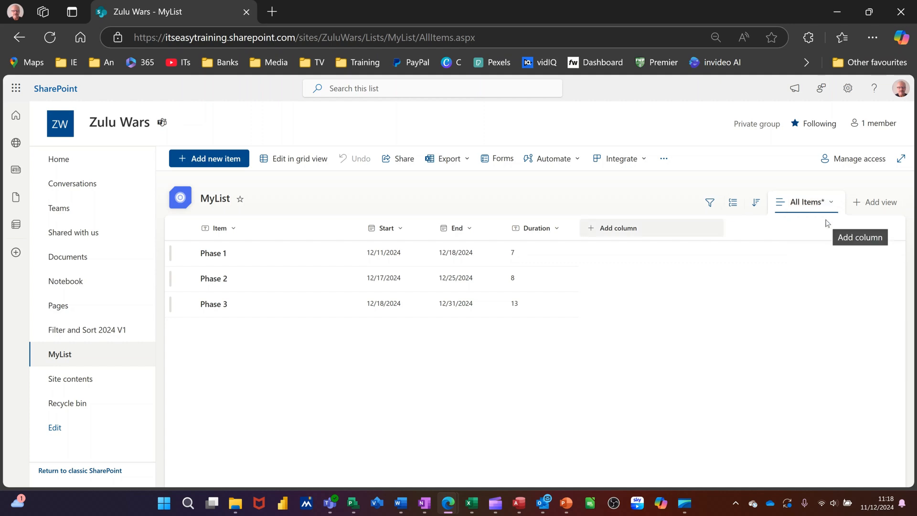
click(828, 209)
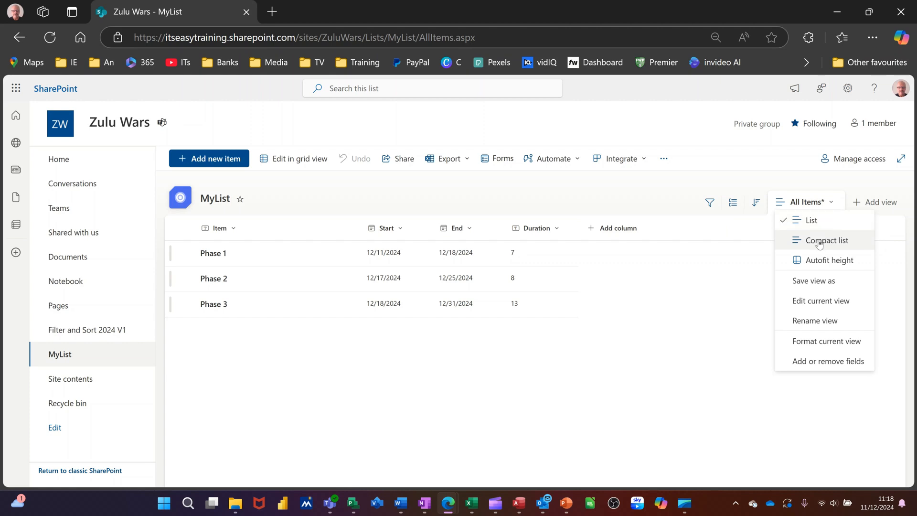
click(818, 242)
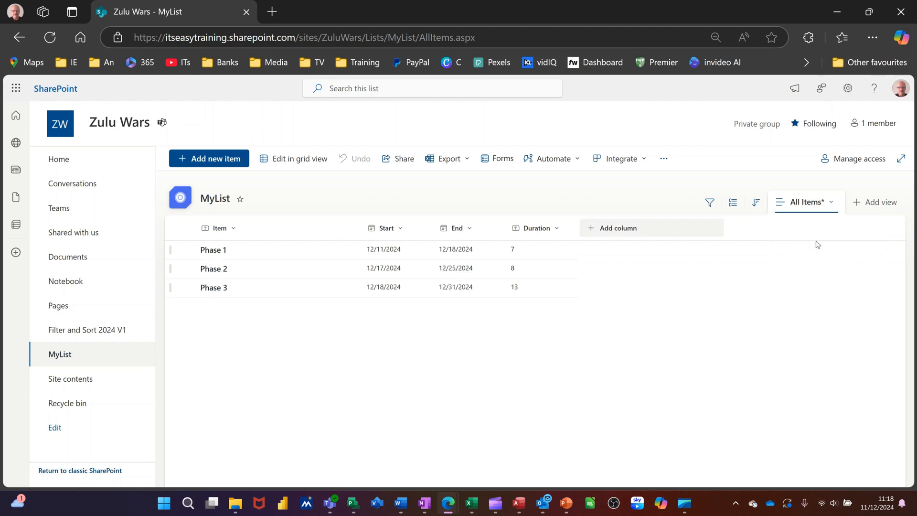
click(828, 208)
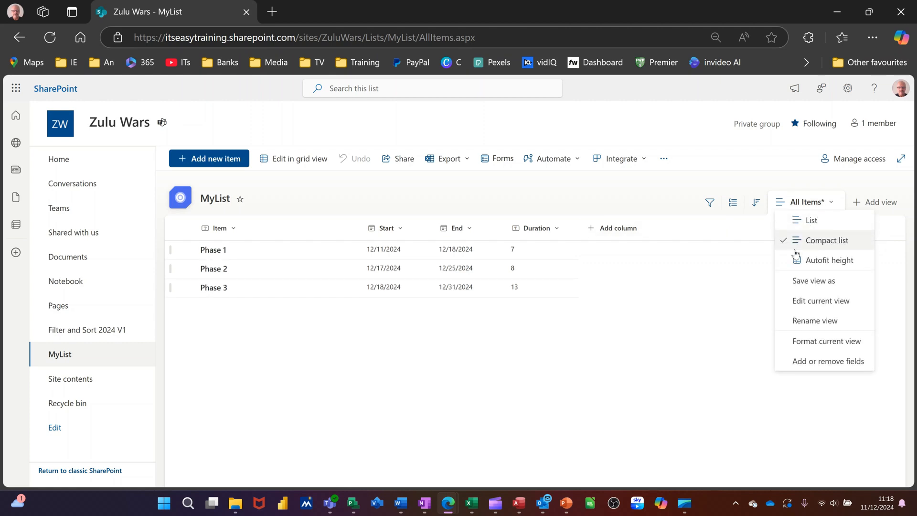
click(830, 261)
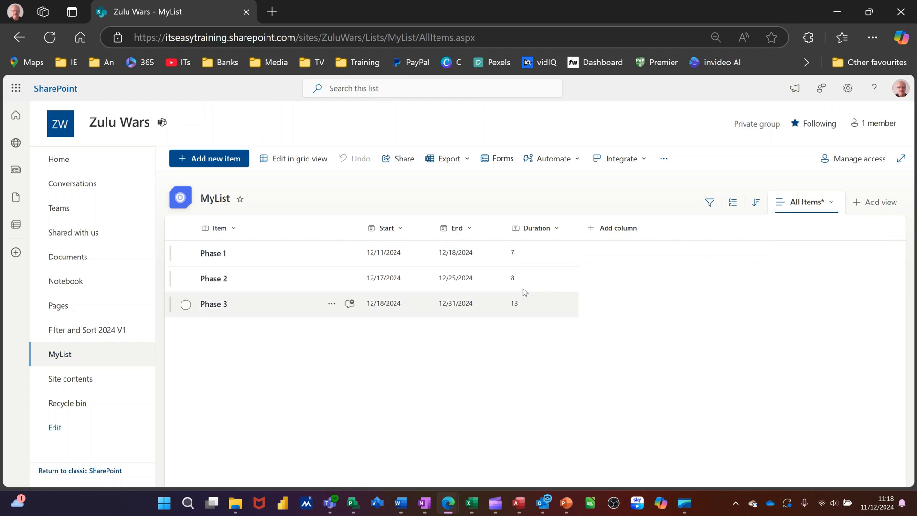
click(825, 205)
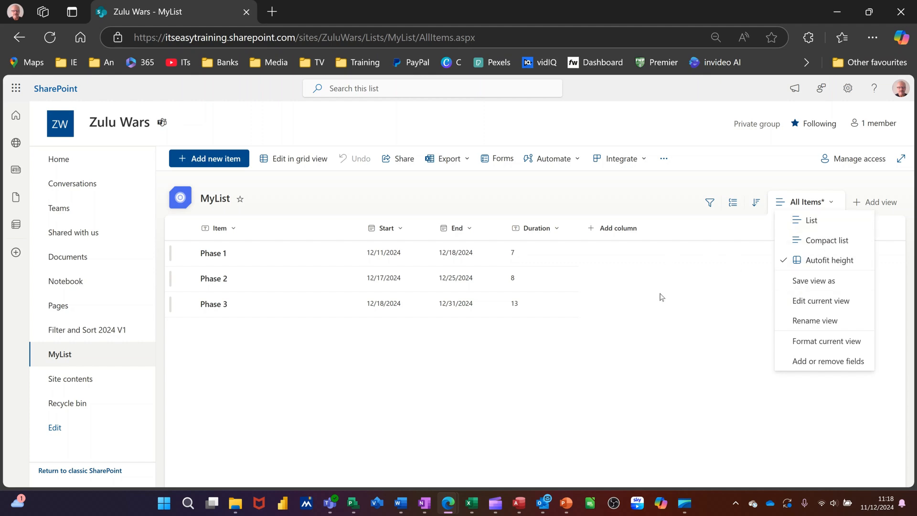
click(668, 281)
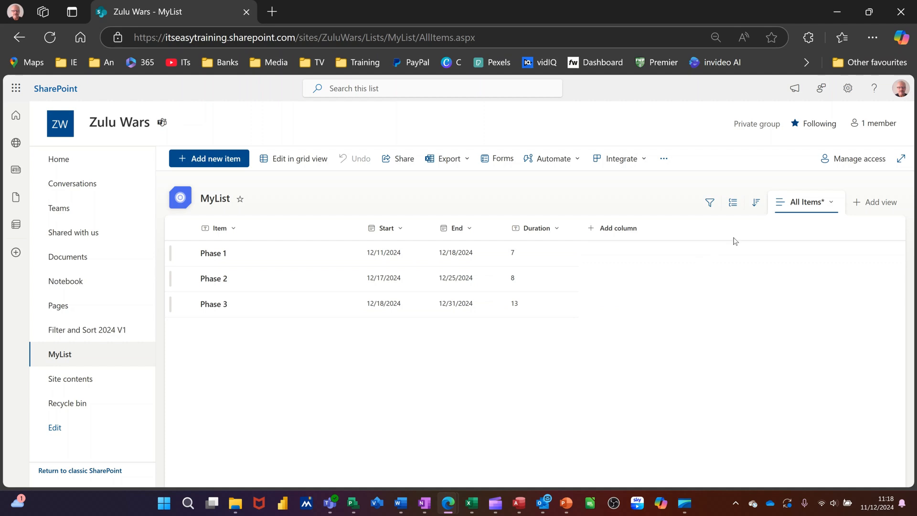
click(870, 206)
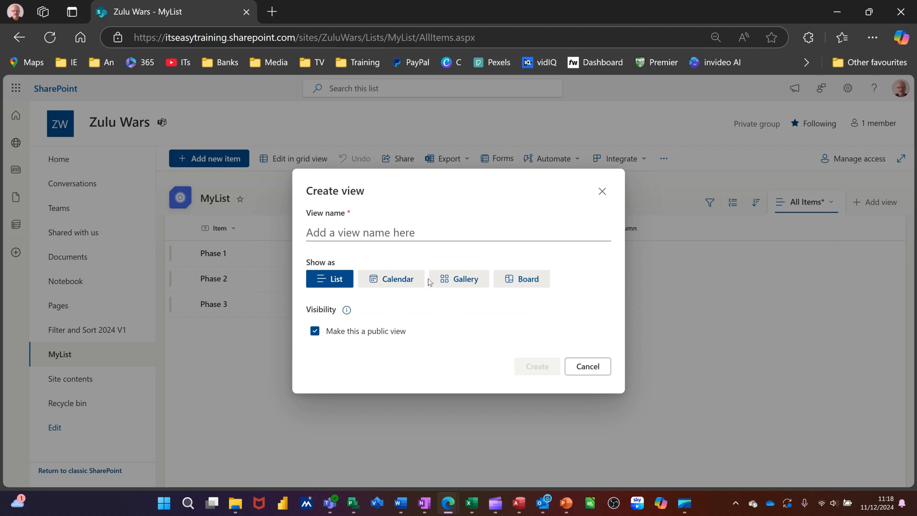
click(591, 371)
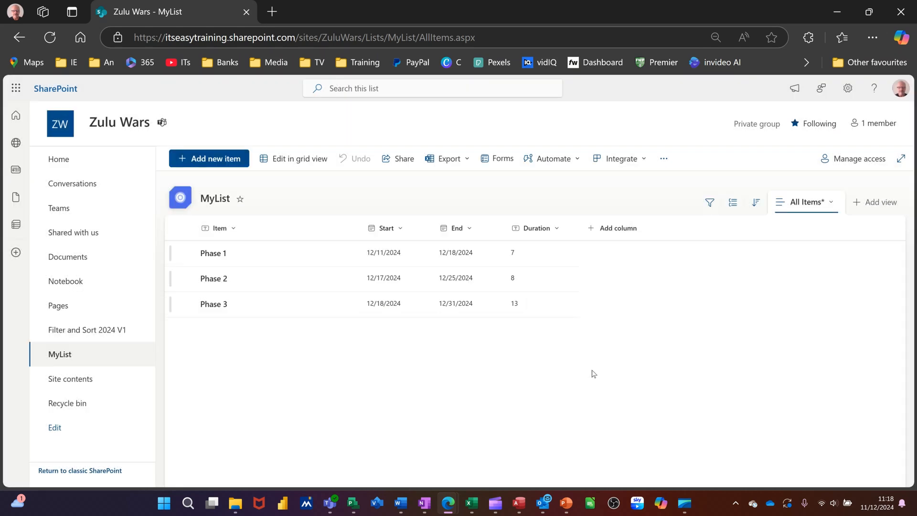
- From the MyList settings, start a new Gantt View and name it Gantt
click(849, 93)
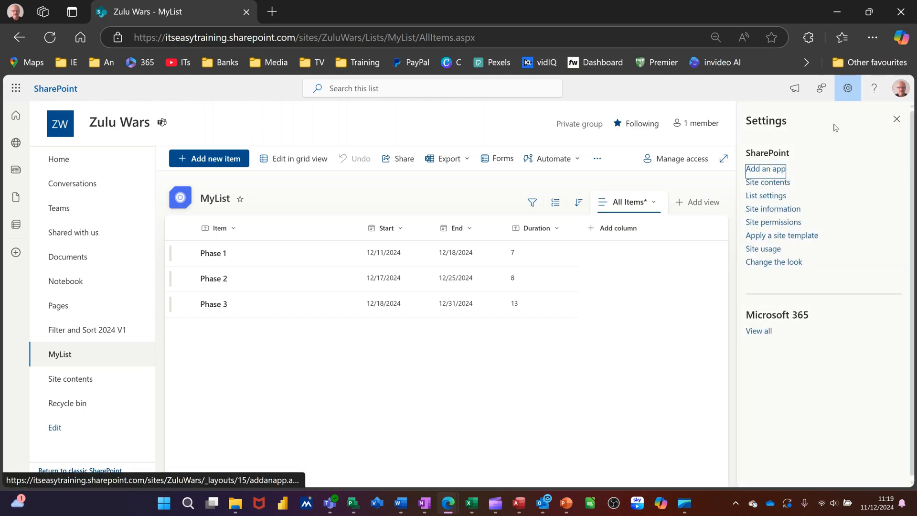
click(764, 198)
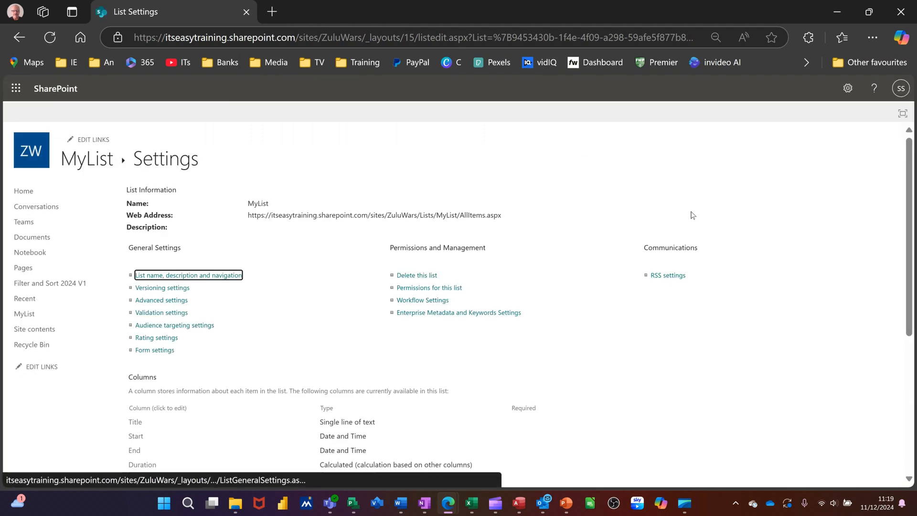
scroll(702, 260, down, 5)
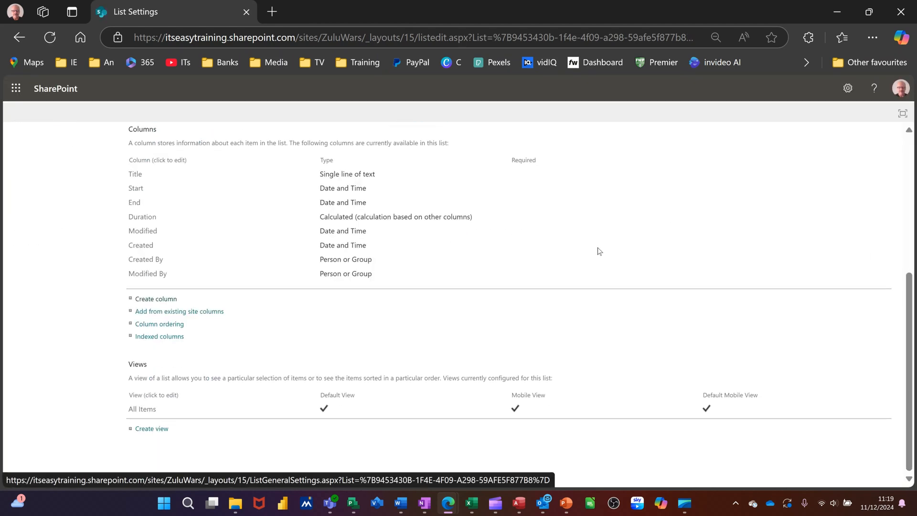
click(154, 433)
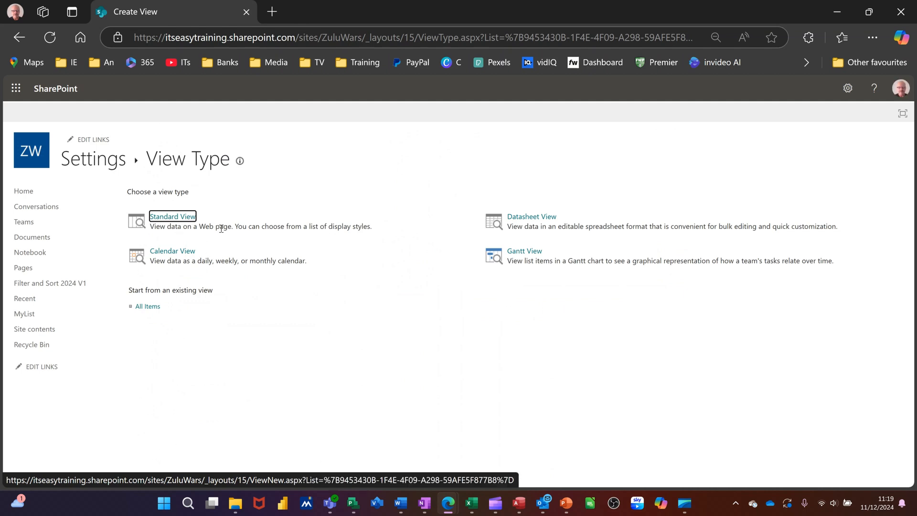
click(525, 257)
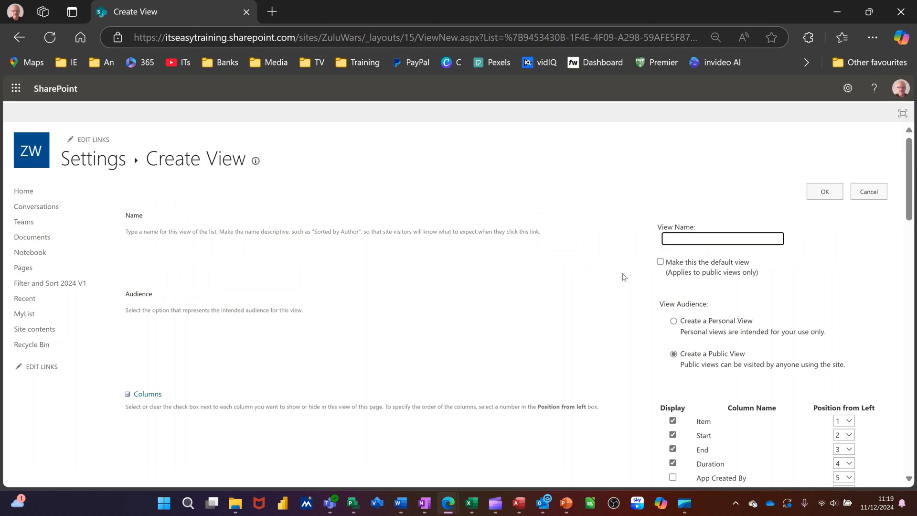
text(Gantt)
- Map the Gantt columns: Title to Title, Start Date to Start, and Due Date to End
scroll(626, 286, down, 3)
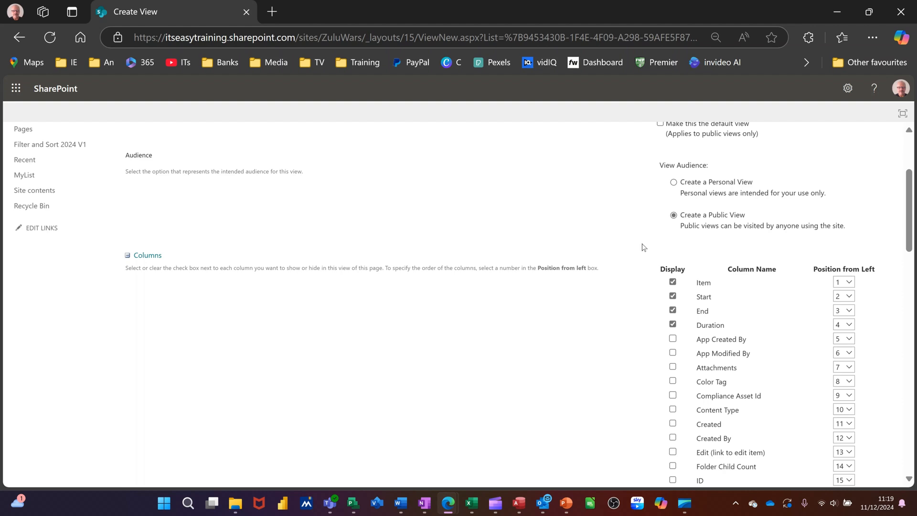
scroll(643, 244, down, 9)
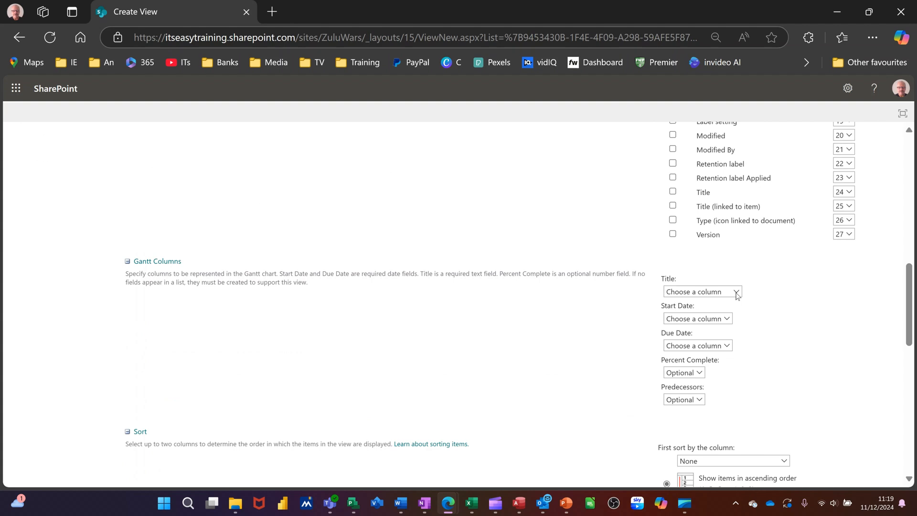
click(736, 292)
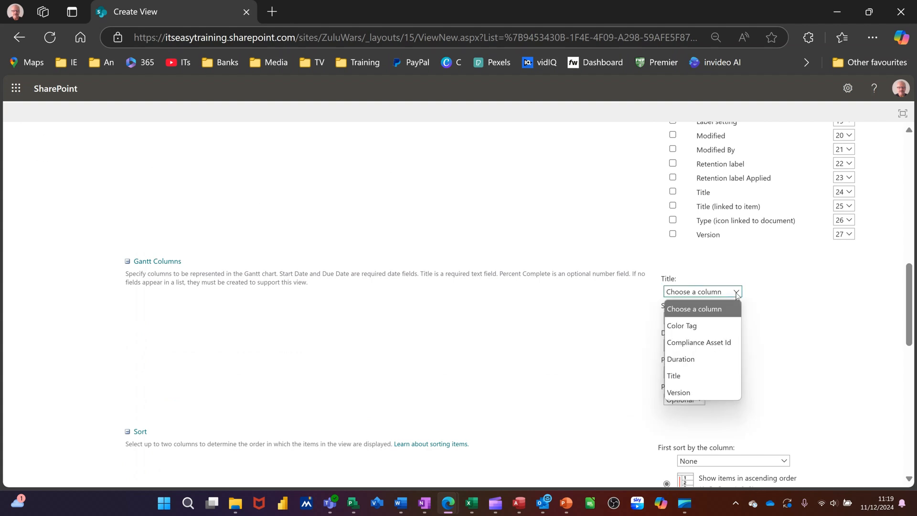
click(701, 376)
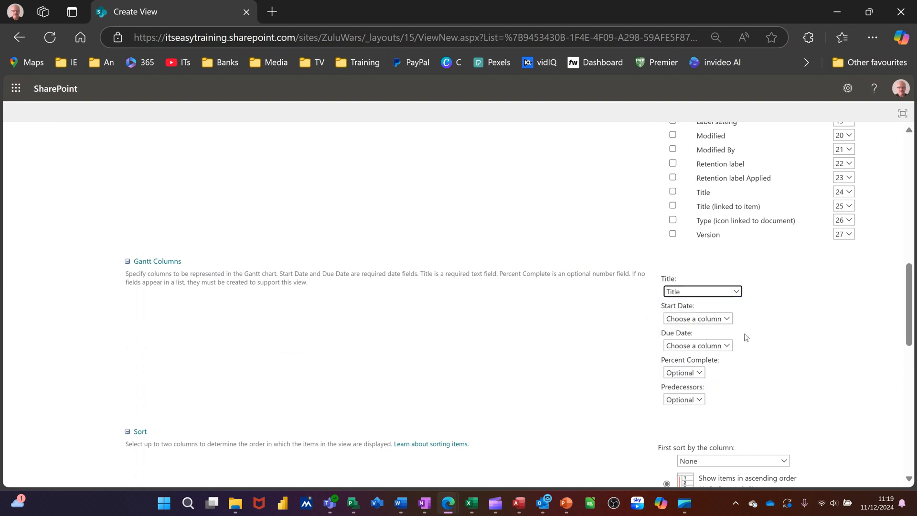
click(725, 319)
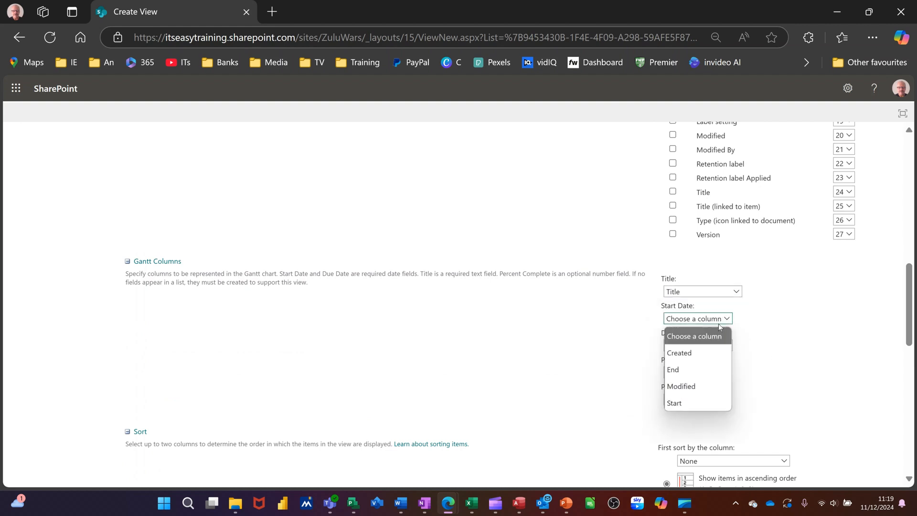
click(692, 403)
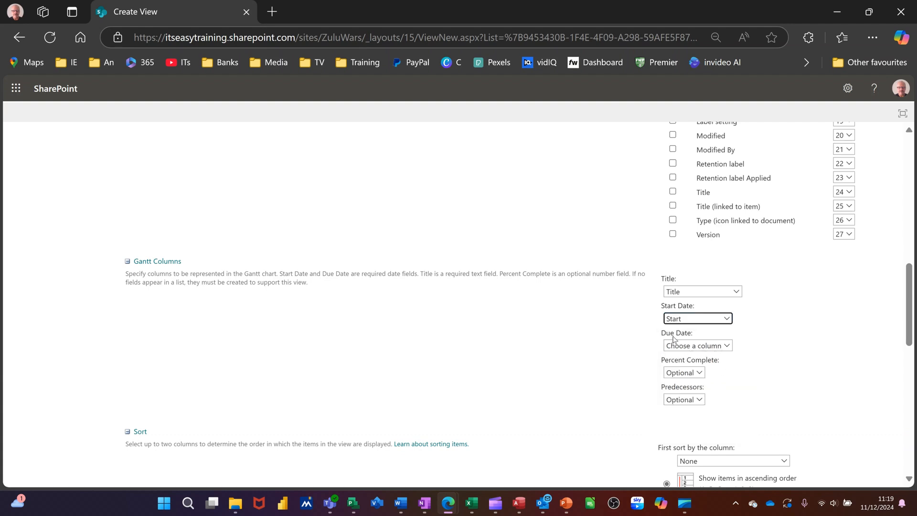
click(727, 347)
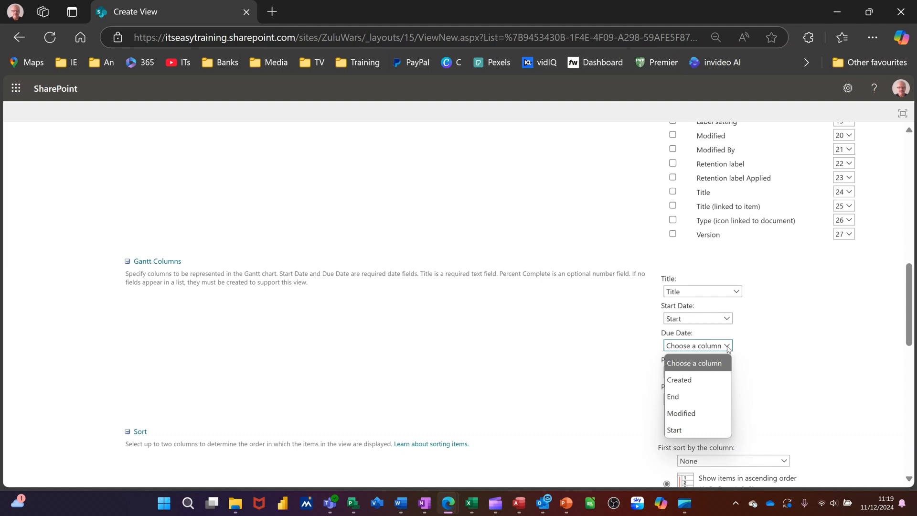
click(696, 395)
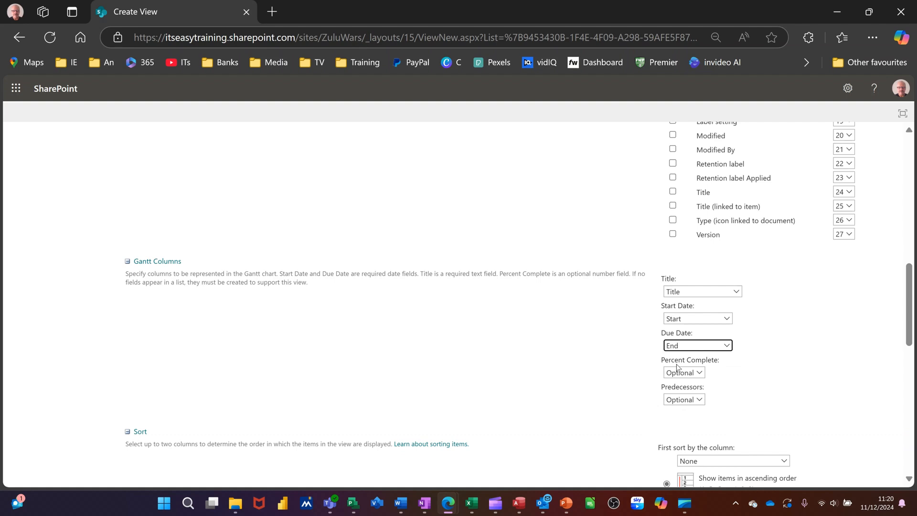
- Create the Gantt view, keeping Predecessors as Optional and leaving the sort and filter settings at their defaults
click(700, 400)
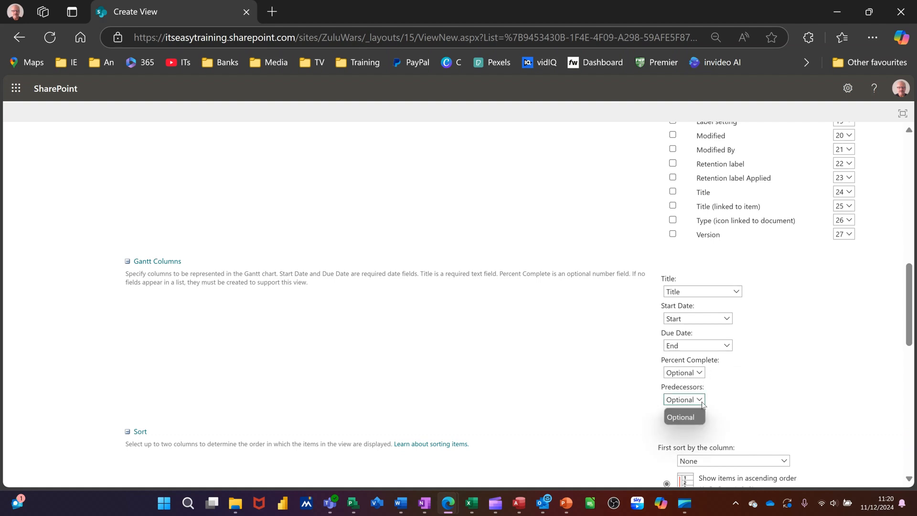
click(702, 404)
scroll(778, 379, down, 3)
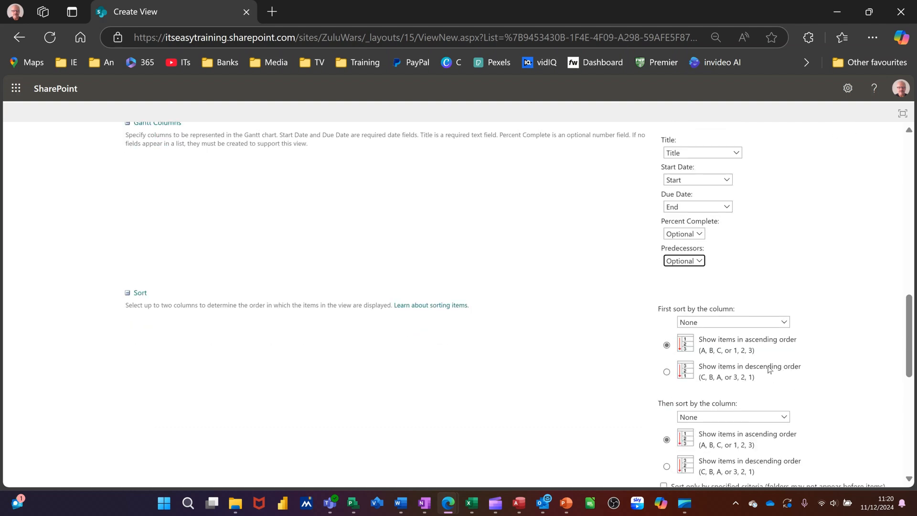
scroll(752, 294, down, 5)
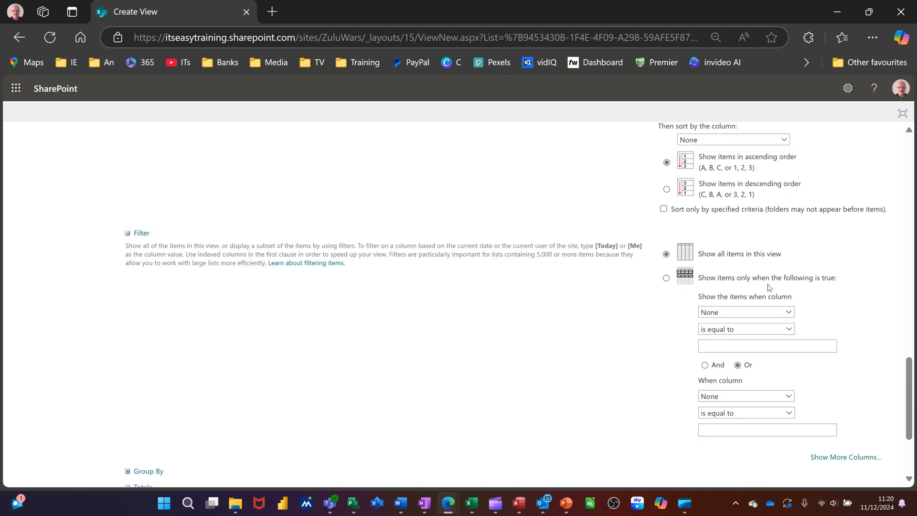
scroll(777, 262, up, 5)
scroll(785, 266, down, 2)
scroll(785, 265, down, 7)
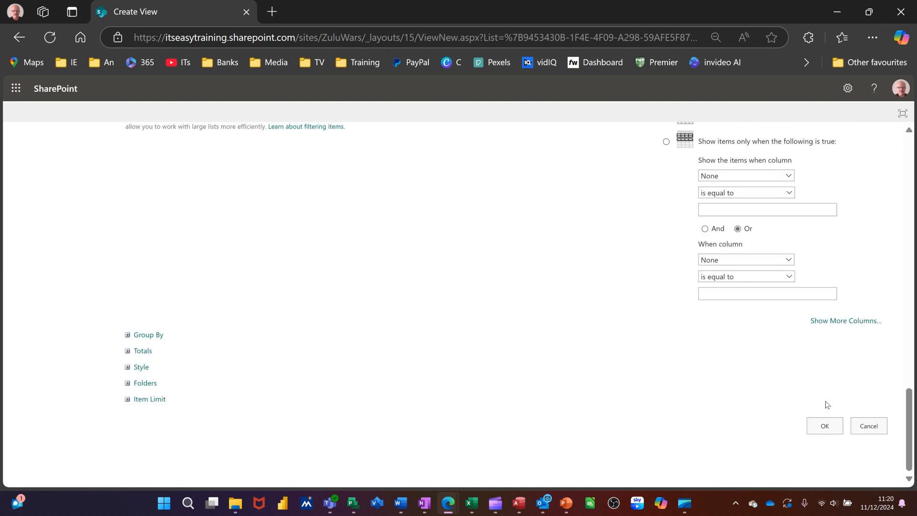
click(826, 425)
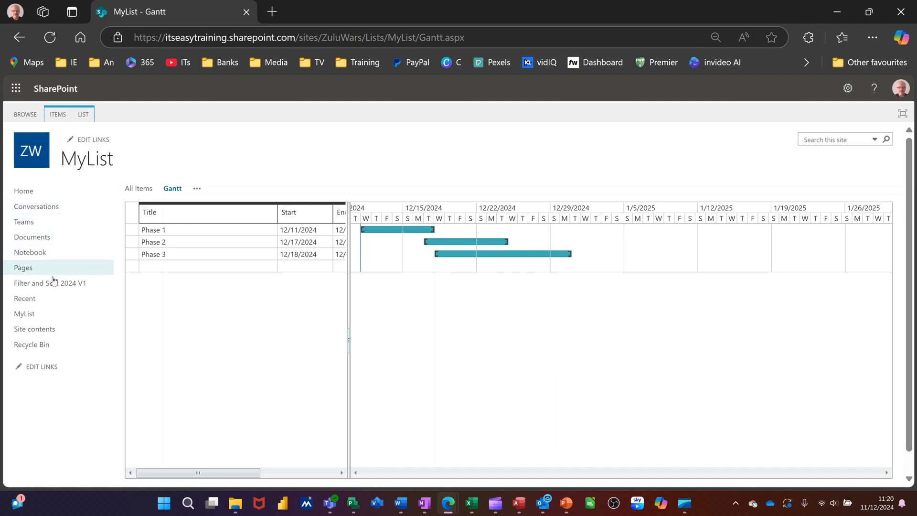
- Open the Filter and Sort 2024 V1 list and group its items by Title
click(36, 284)
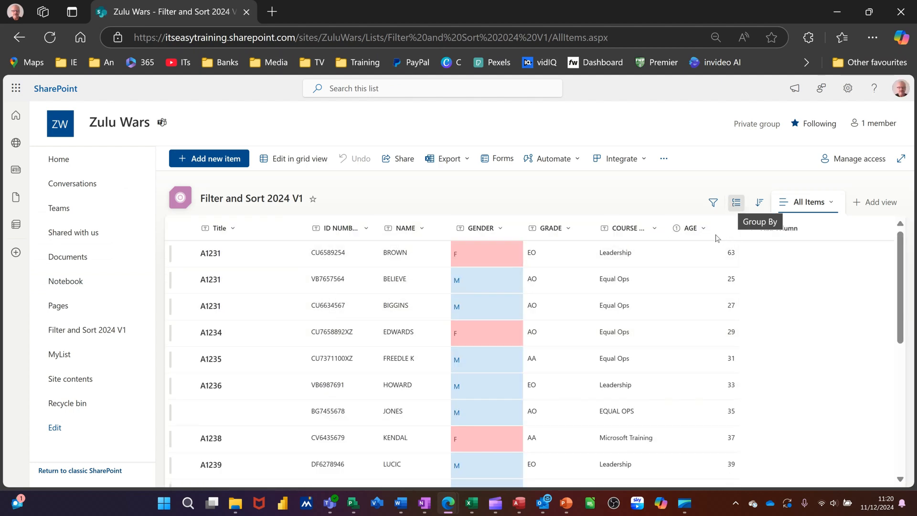
click(737, 202)
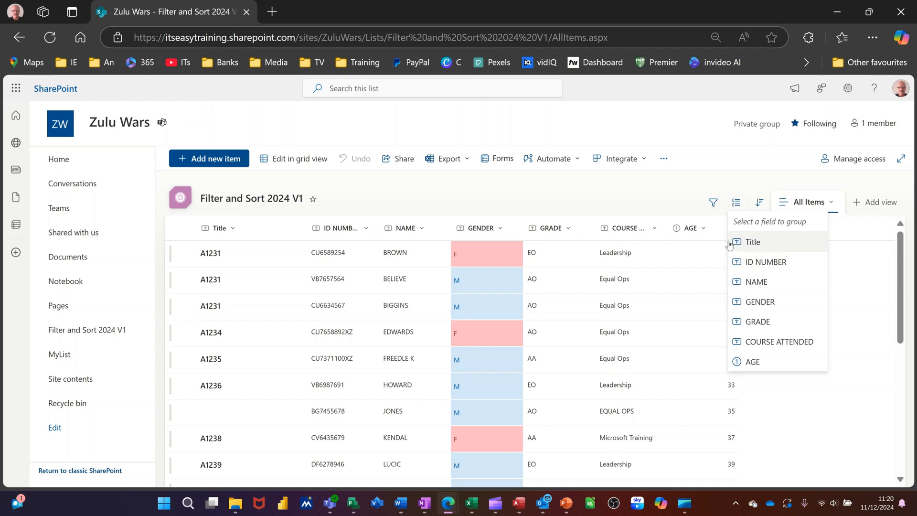
click(758, 244)
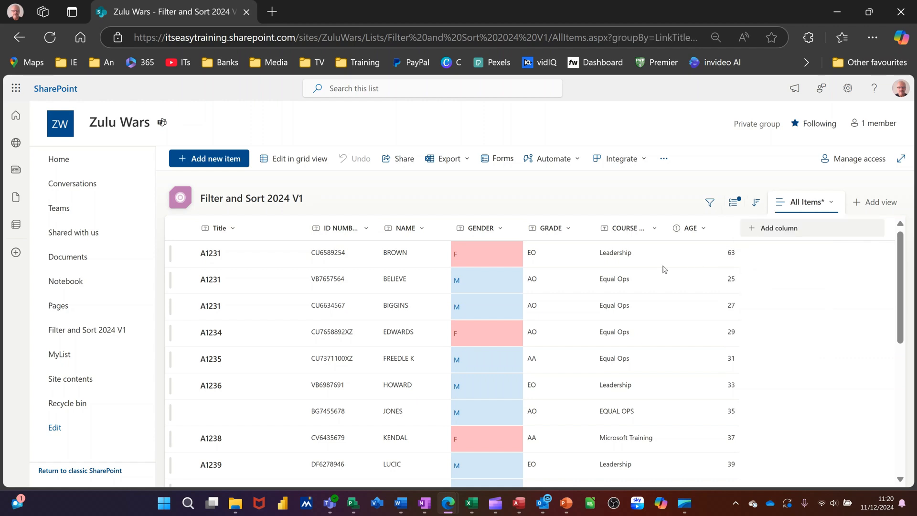
scroll(293, 277, down, 3)
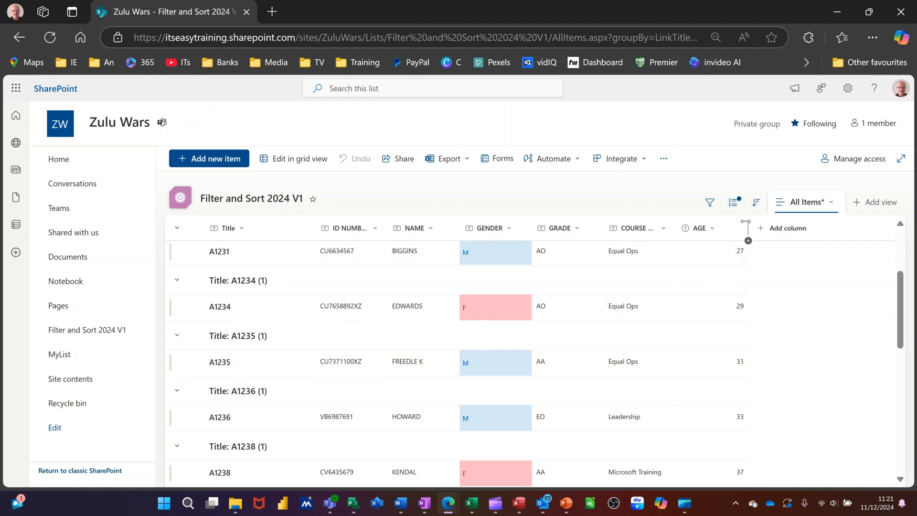
- Remove the Title grouping, group the list by GENDER instead, and look through the groups
click(735, 202)
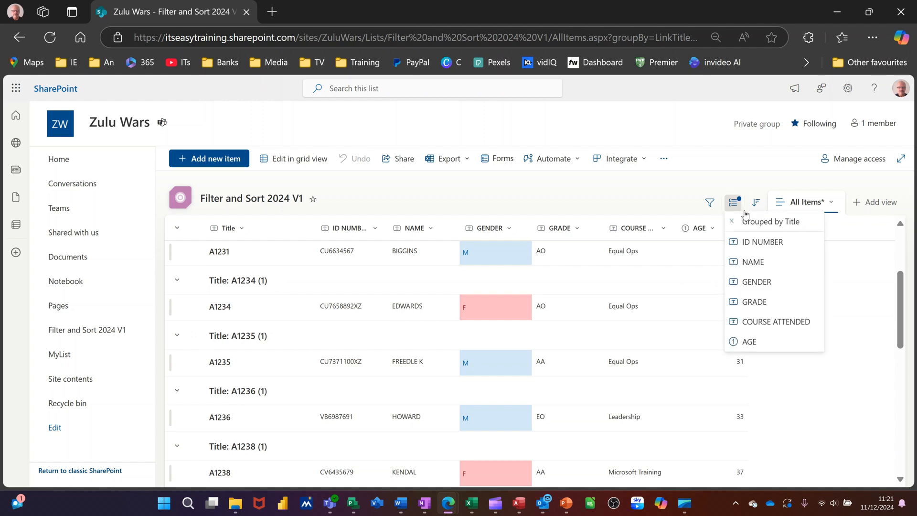
click(742, 207)
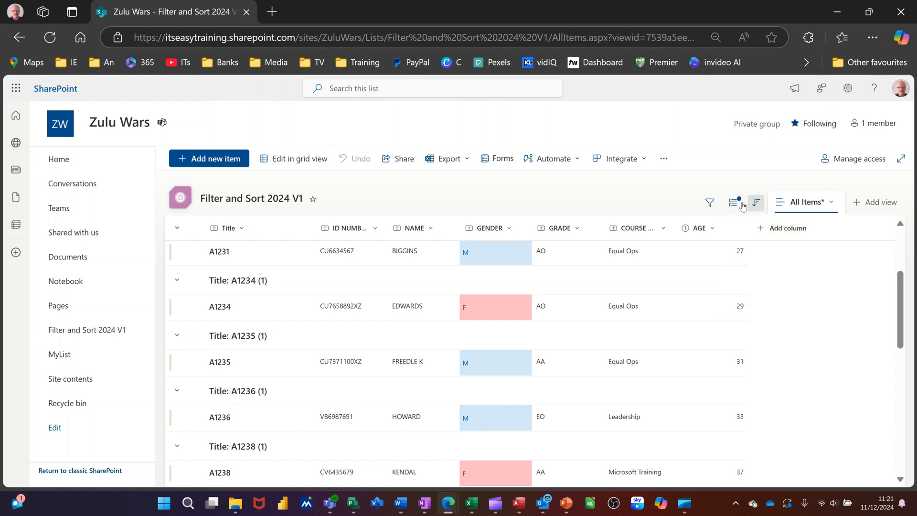
click(737, 204)
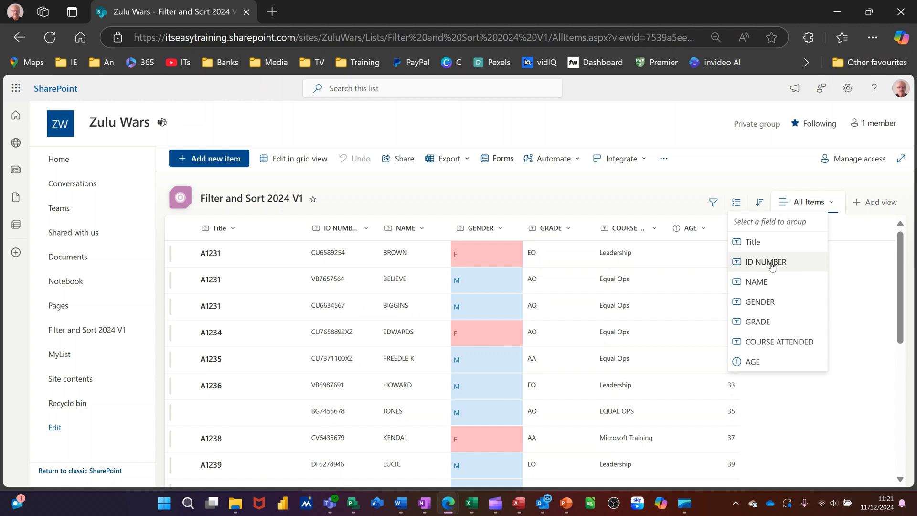
click(761, 302)
scroll(642, 306, down, 10)
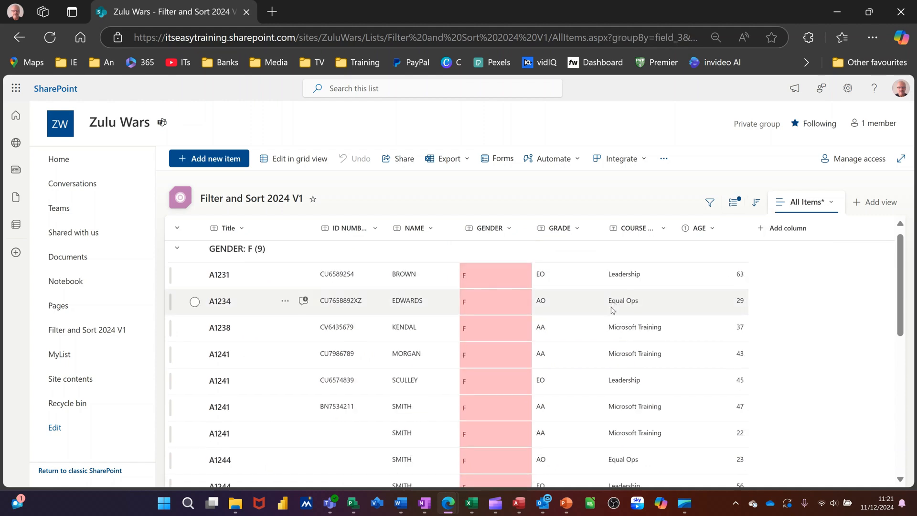
scroll(589, 306, up, 4)
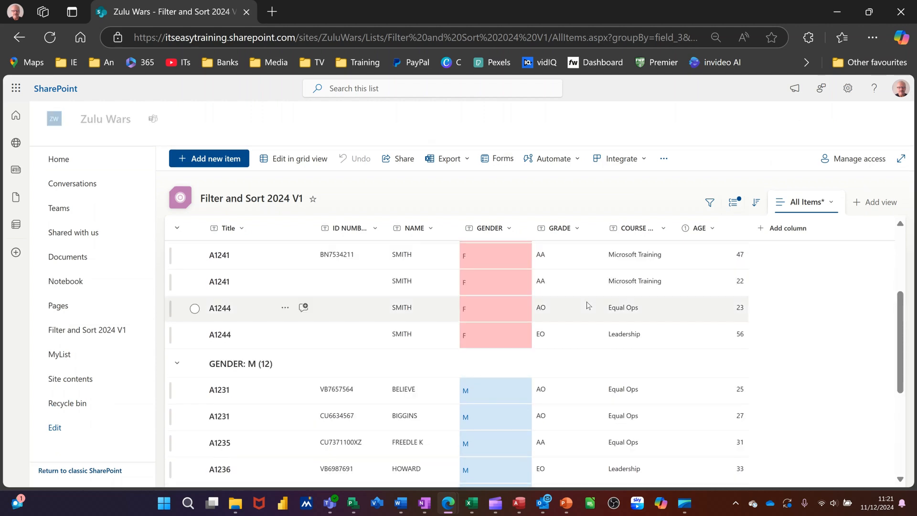
scroll(581, 306, down, 4)
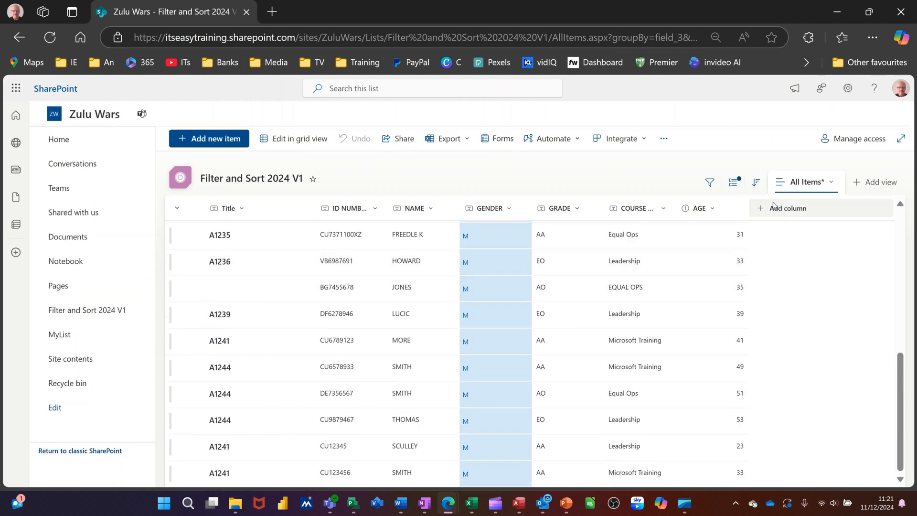
- Clear the GENDER grouping and group the list items by GRADE
click(739, 184)
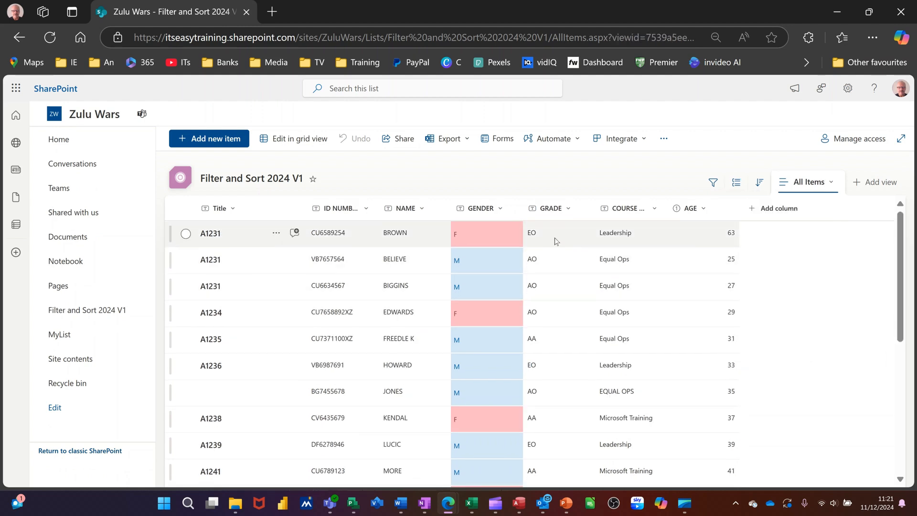
click(740, 189)
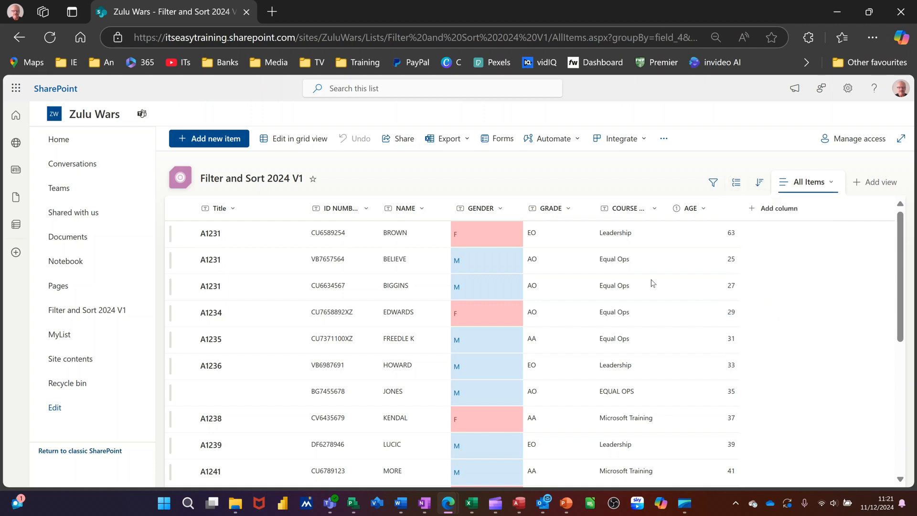
scroll(611, 287, down, 2)
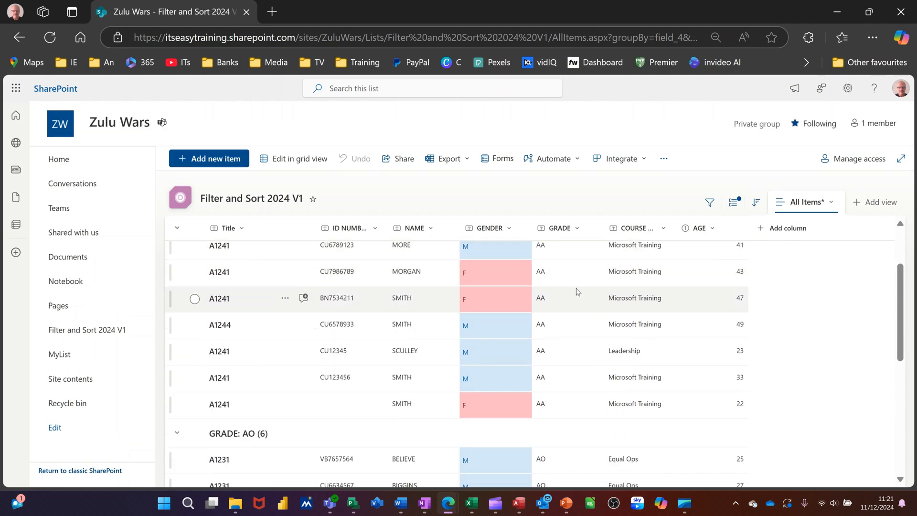
scroll(576, 293, down, 3)
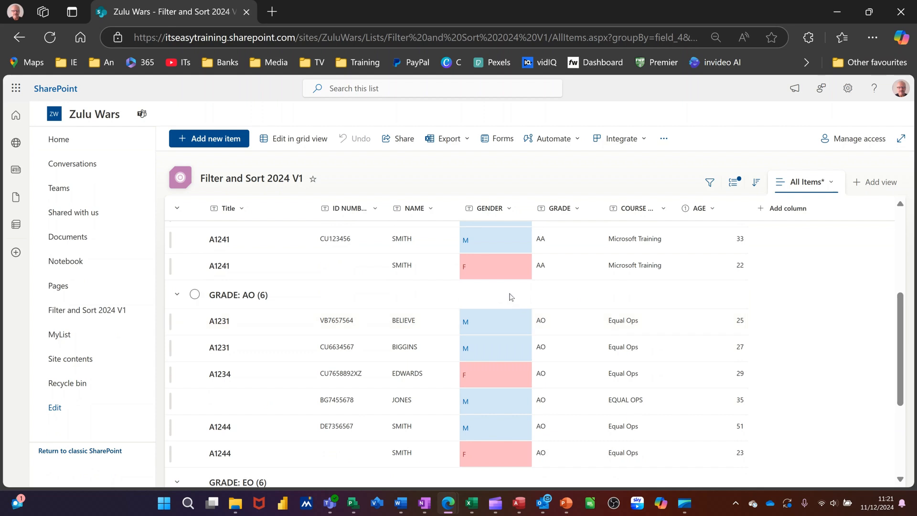
- Add a Count total to the GRADE column and review the counts under each grade group
click(583, 212)
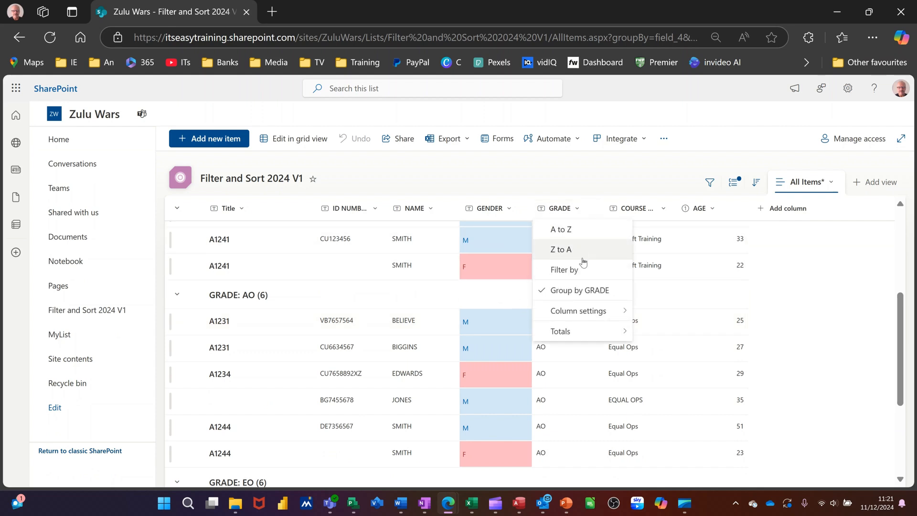
mouse_move(582, 331)
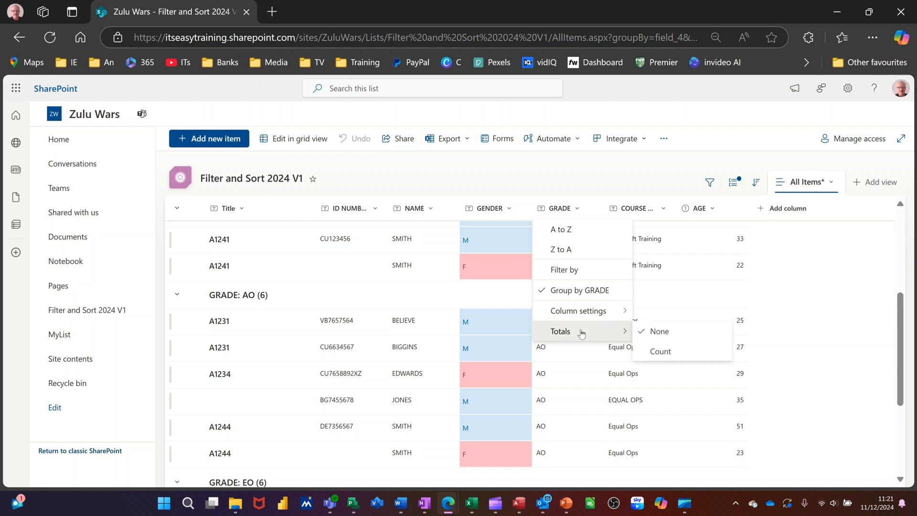
click(657, 350)
scroll(776, 311, down, 5)
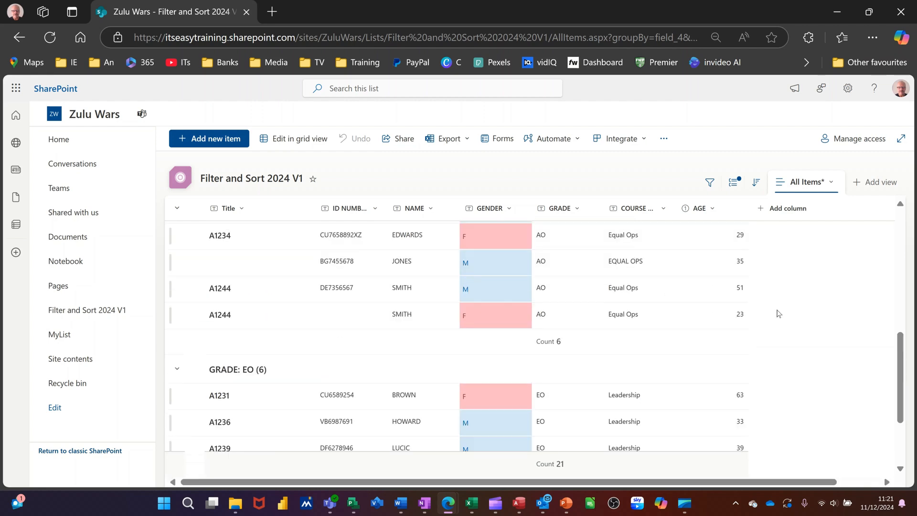
scroll(774, 322, down, 2)
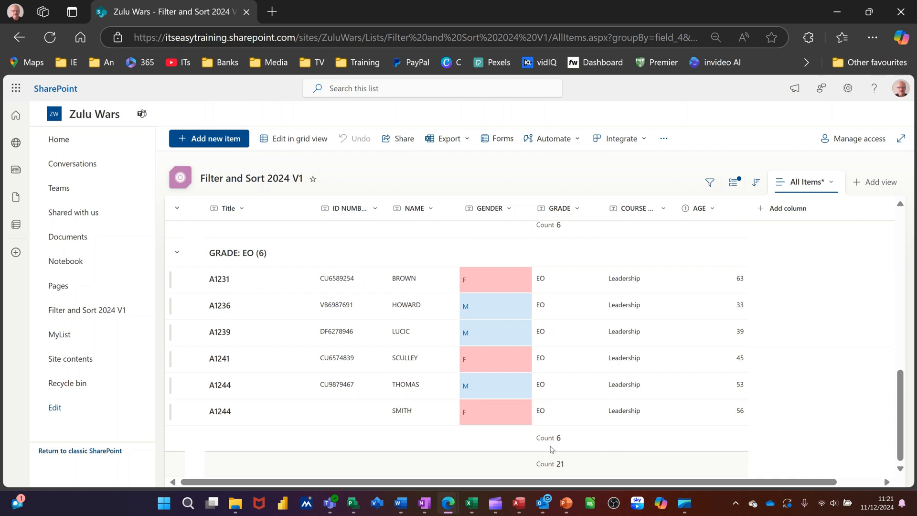
scroll(576, 277, up, 4)
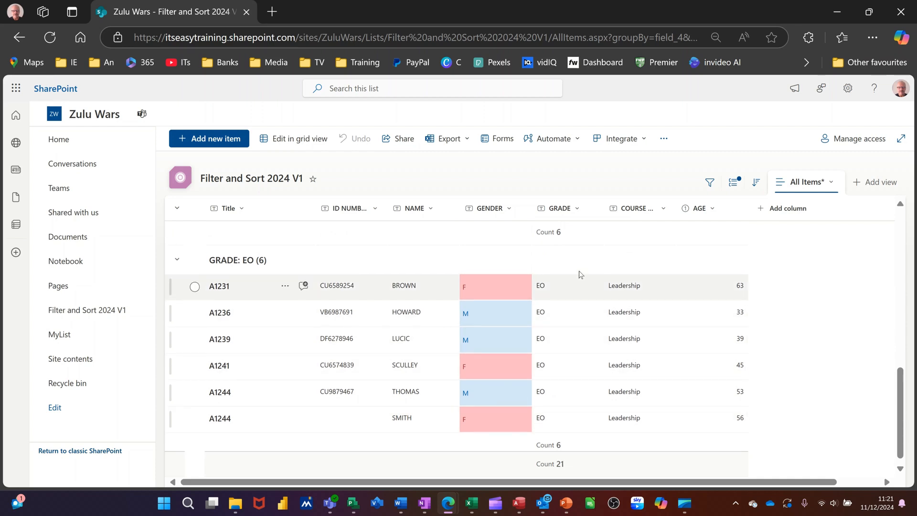
scroll(572, 273, up, 5)
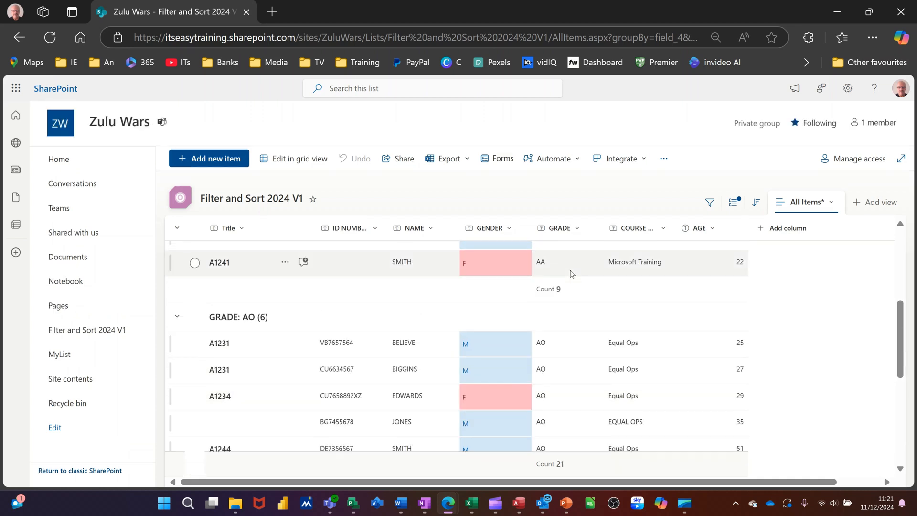
scroll(572, 281, up, 4)
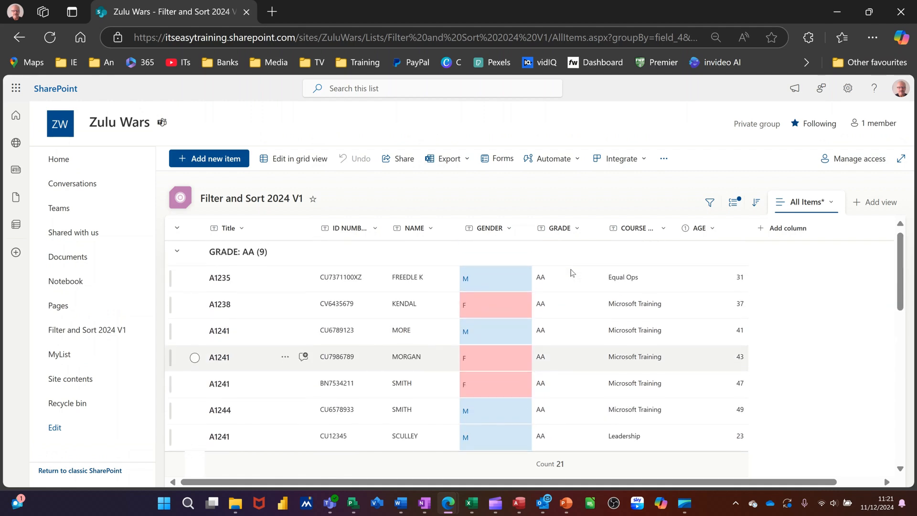
scroll(567, 316, down, 4)
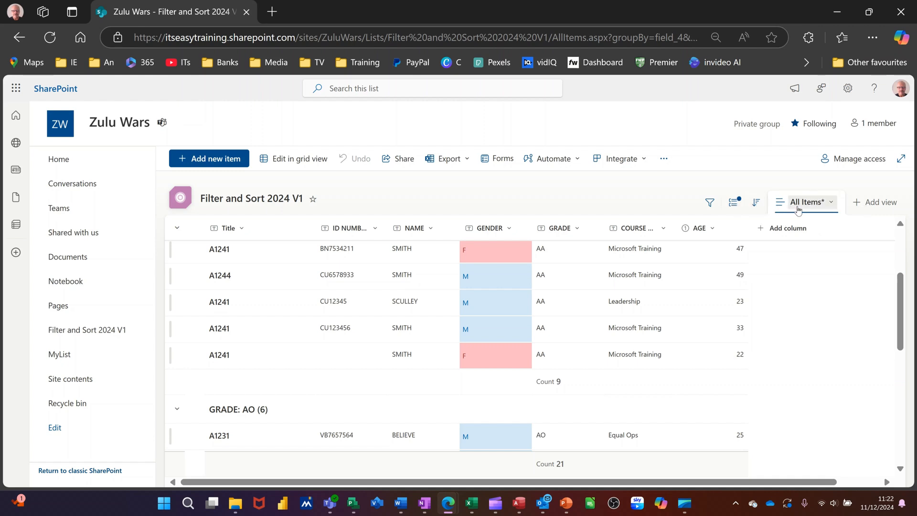
- Save the current grouped view as a new public view named Group by Grade
click(820, 206)
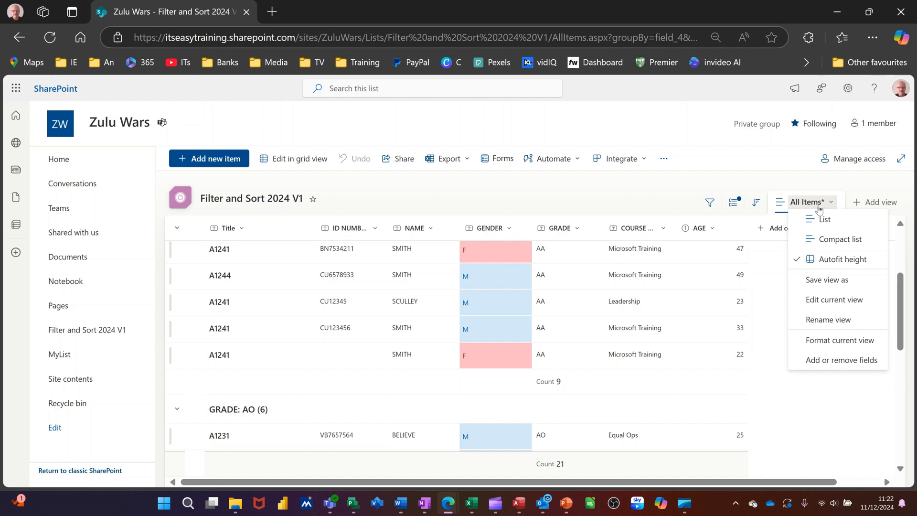
click(831, 282)
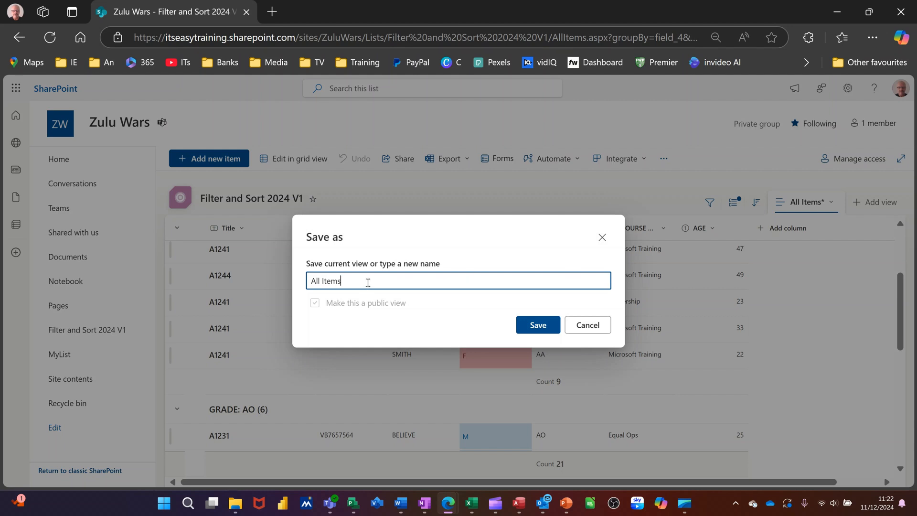
drag(347, 279, 301, 279)
click(296, 261)
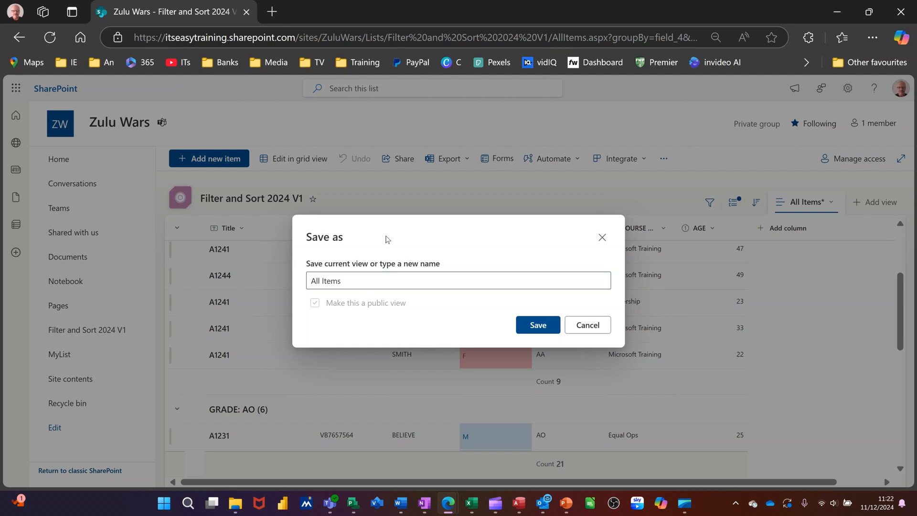
click(366, 279)
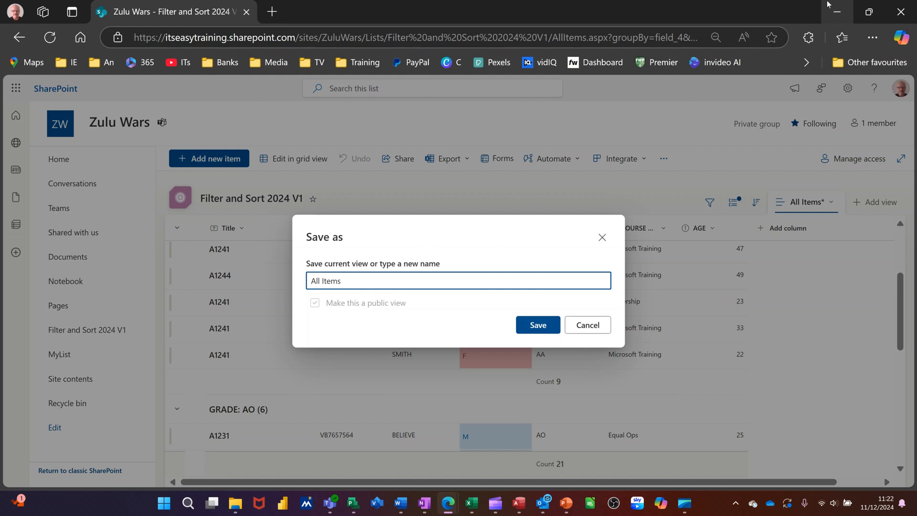
key(BackSpace)
key(BackSpace)
key(BackSpace)
key(BackSpace)
key(BackSpace)
key(BackSpace)
key(BackSpace)
key(BackSpace)
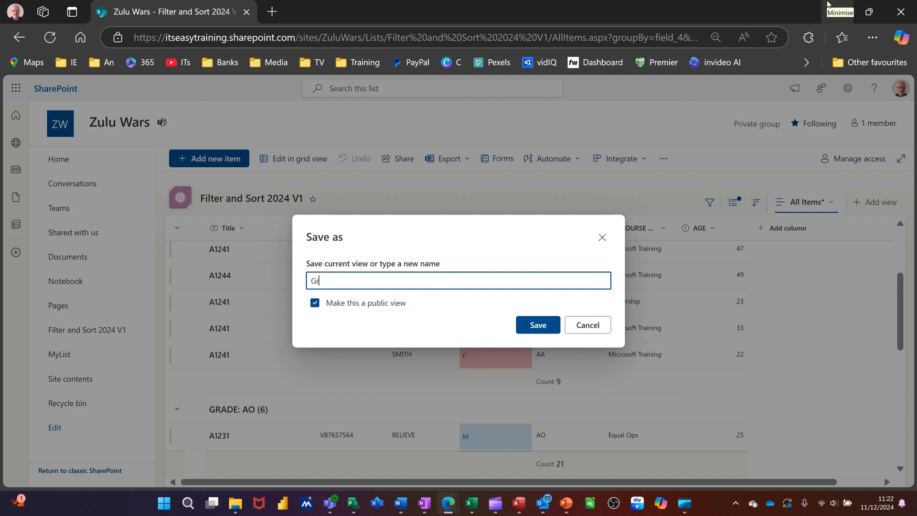
text(Group by Grade)
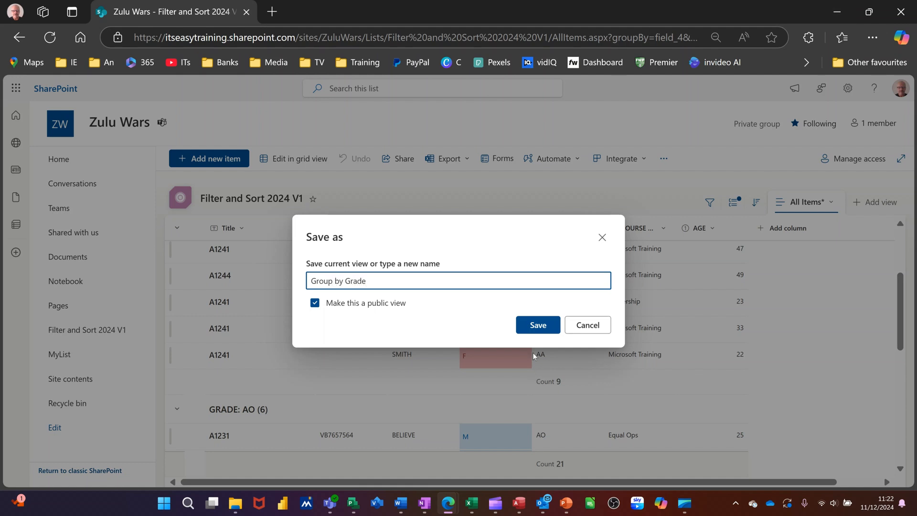
click(537, 325)
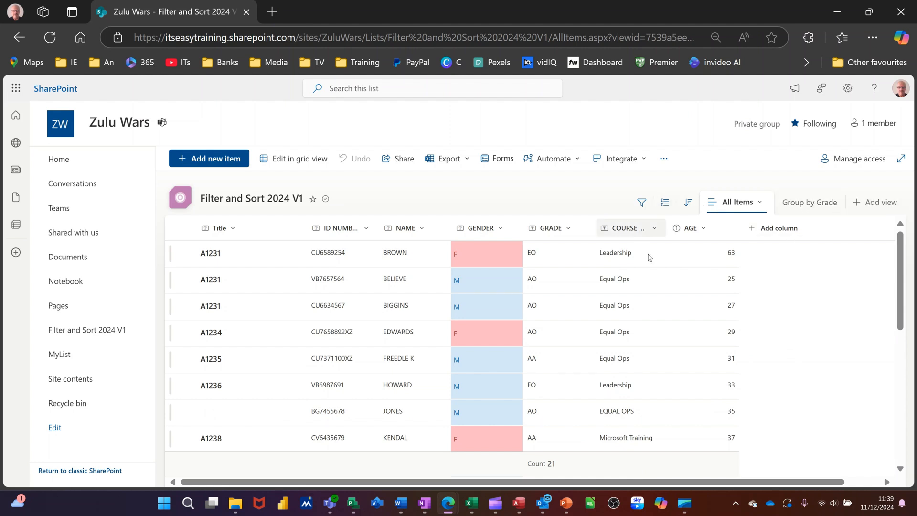
- Create a public Gallery view named MyView for the Filter and Sort 2024 V1 list
click(879, 206)
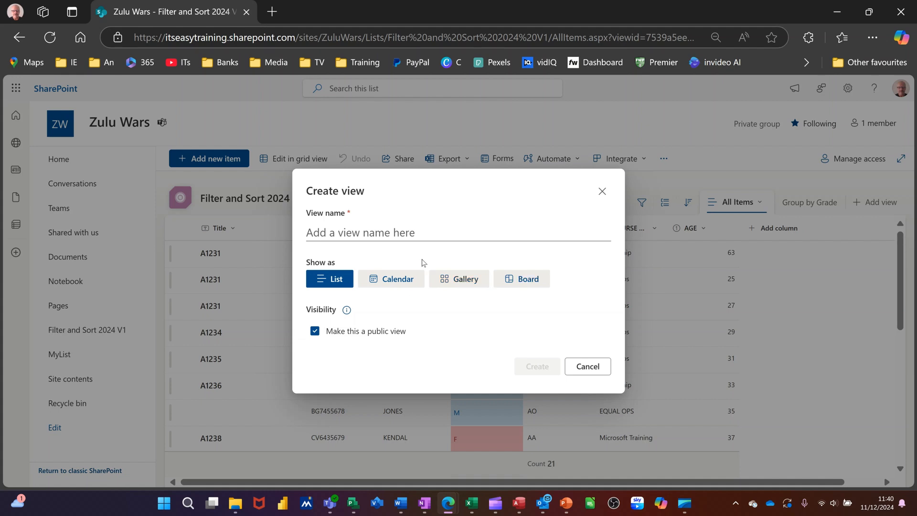
click(390, 233)
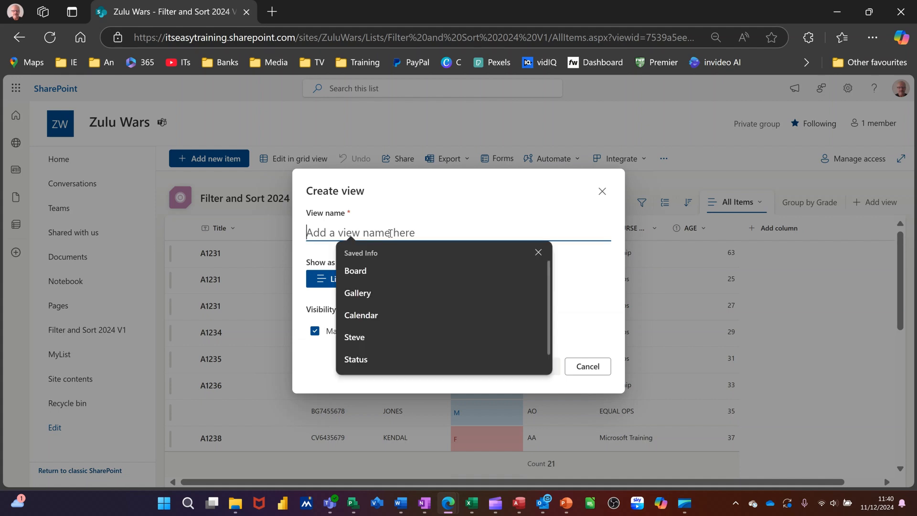
text(My)
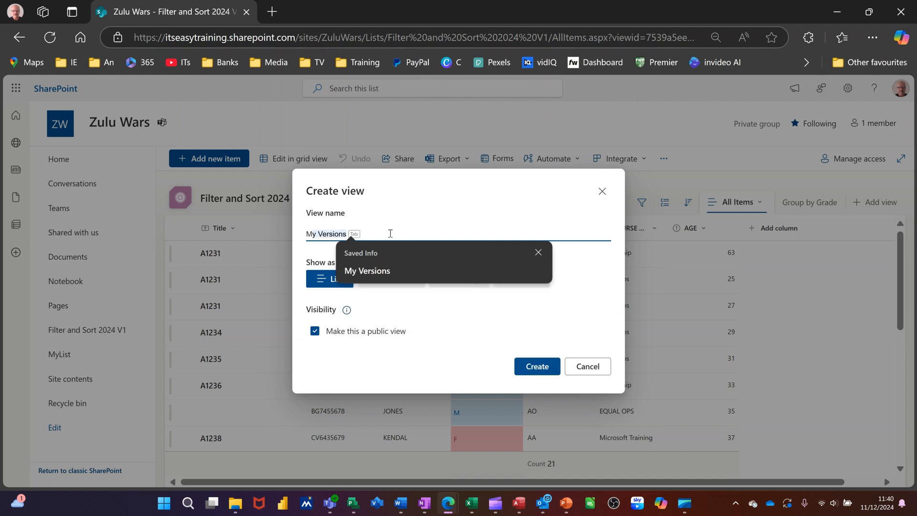
text(View)
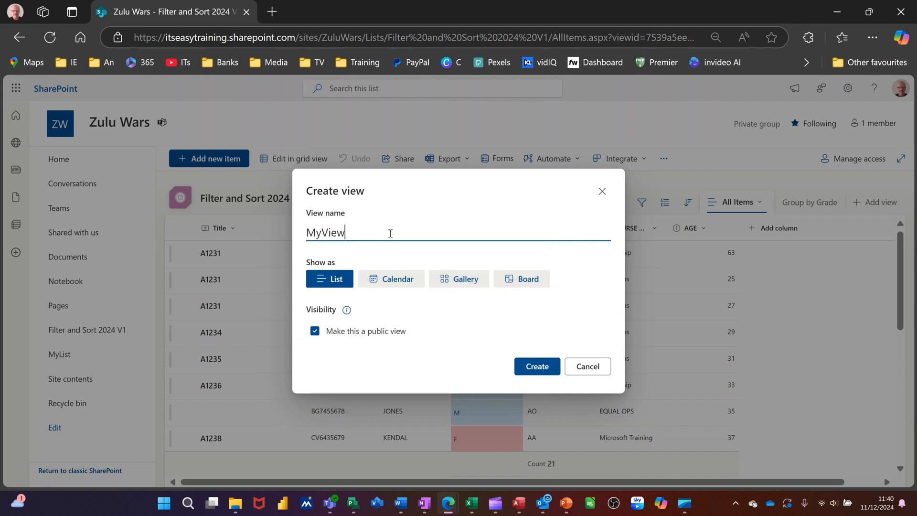
click(461, 284)
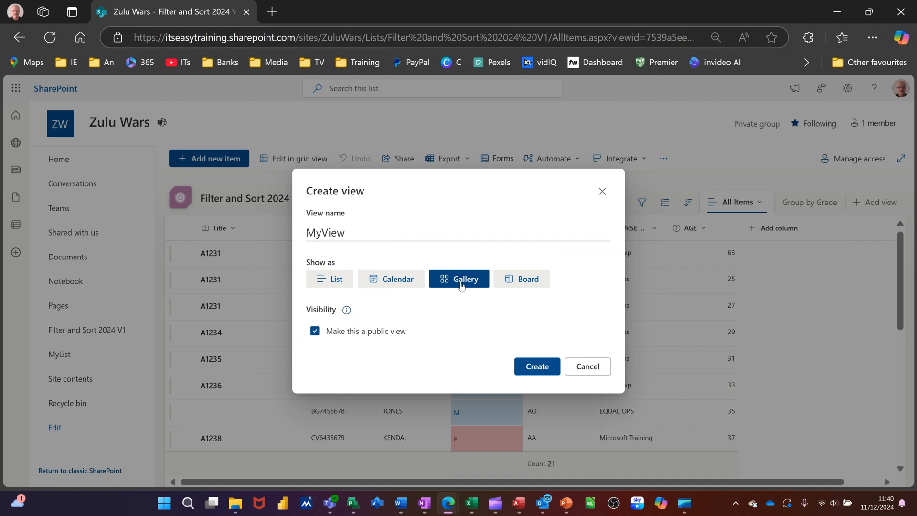
click(535, 367)
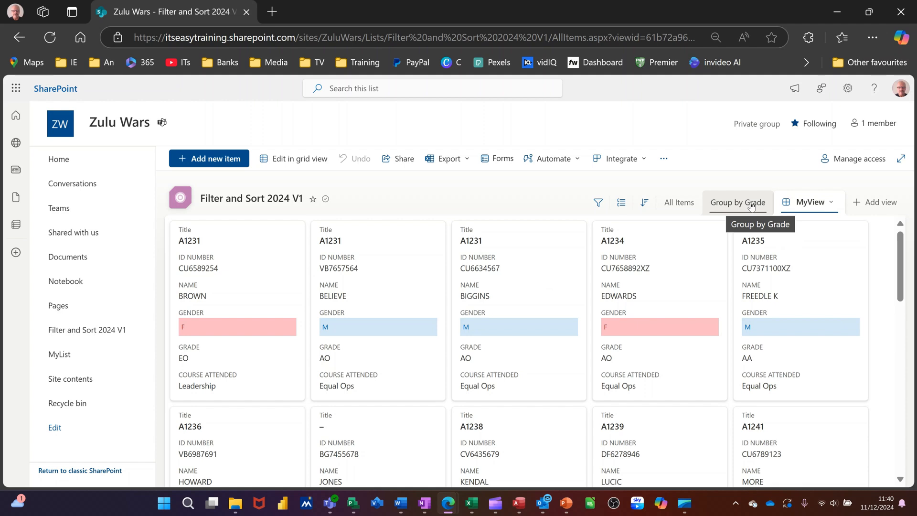
- Look through the All Items, Group by Grade and MyView views, and return to All Items
click(676, 206)
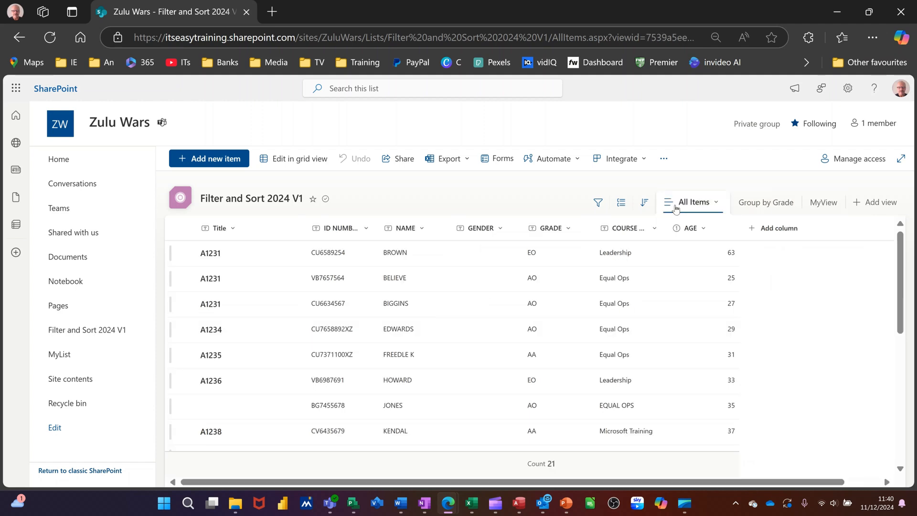
click(749, 205)
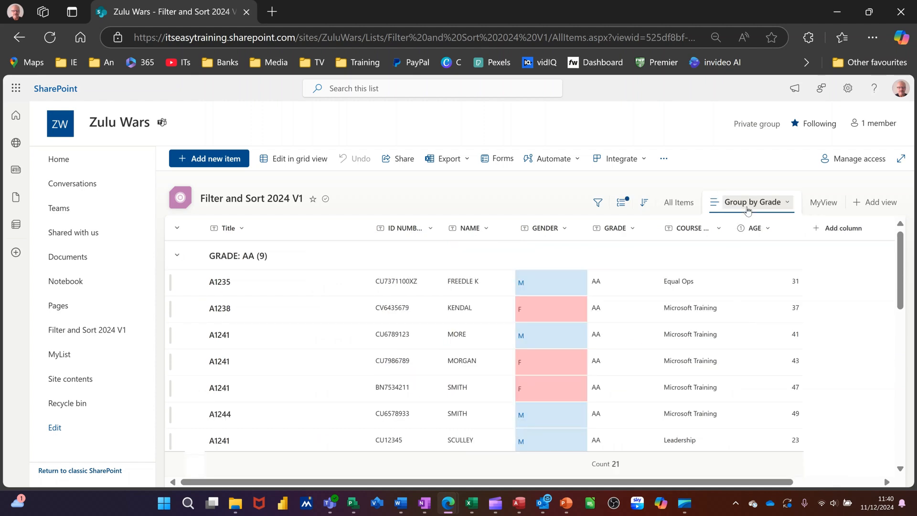
click(817, 204)
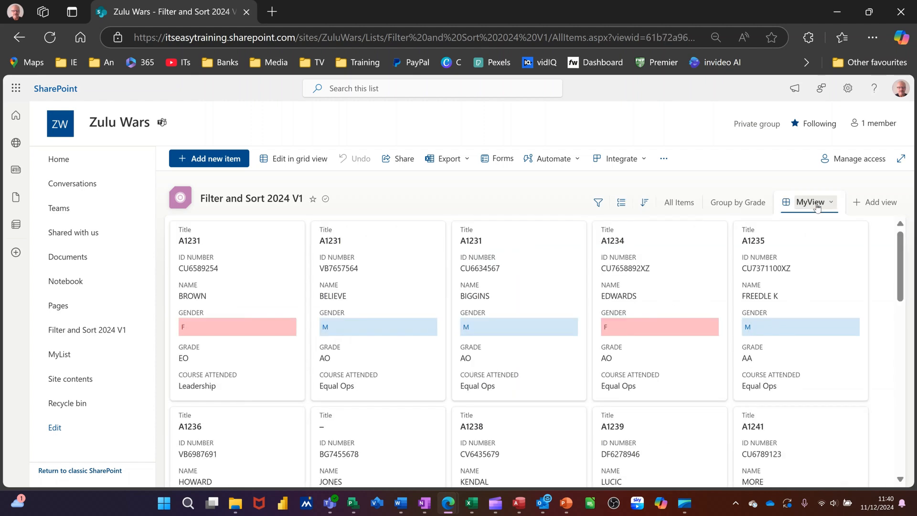
click(679, 202)
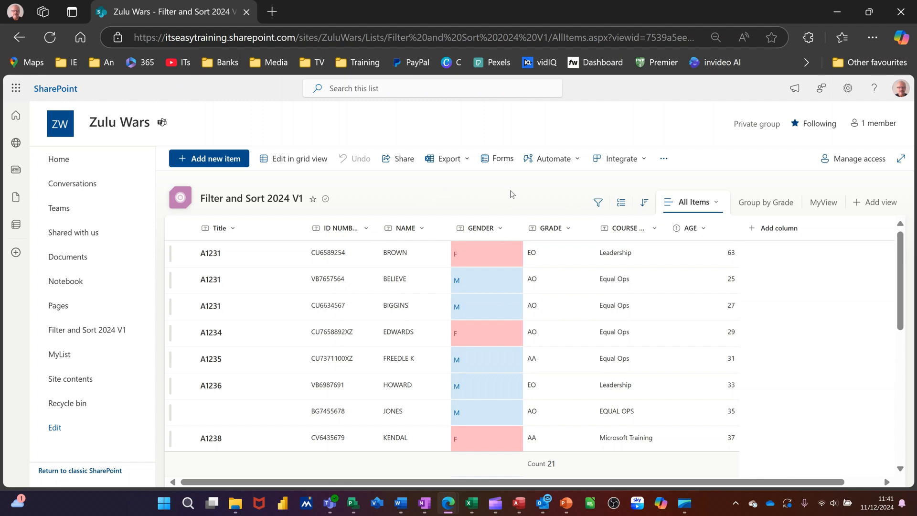
- Create a list rule that sends an email to Me when an item is deleted, and close the rules overview
click(579, 164)
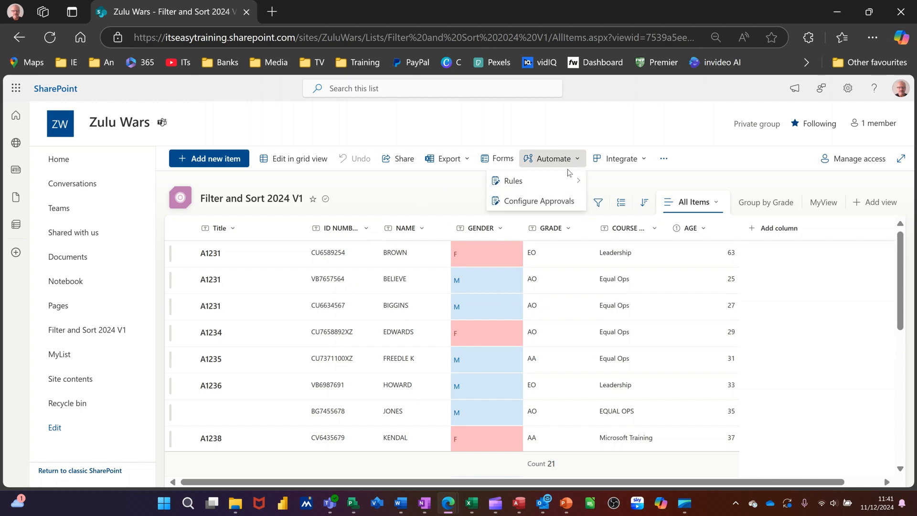
mouse_move(538, 179)
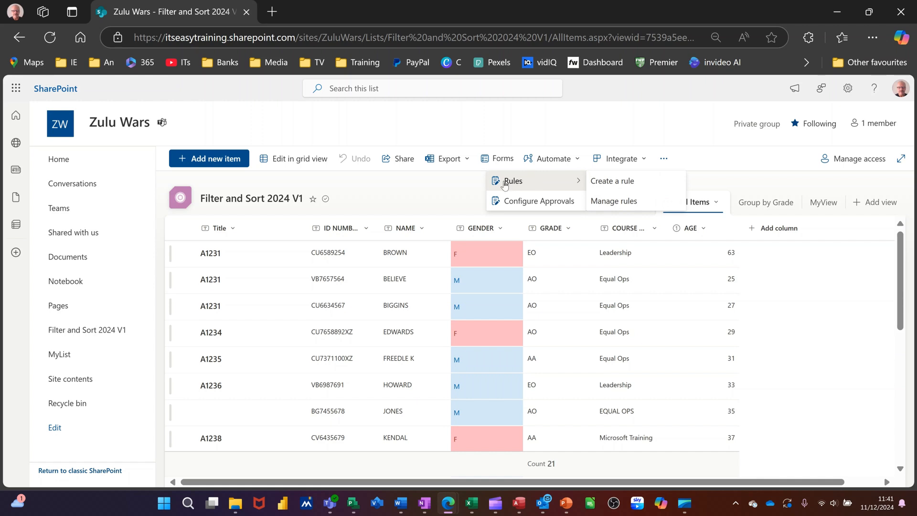
click(603, 183)
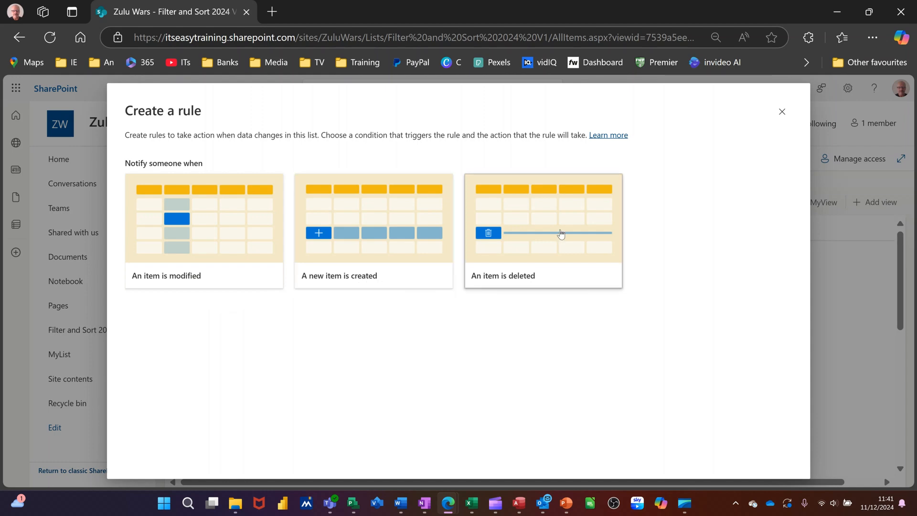
click(550, 213)
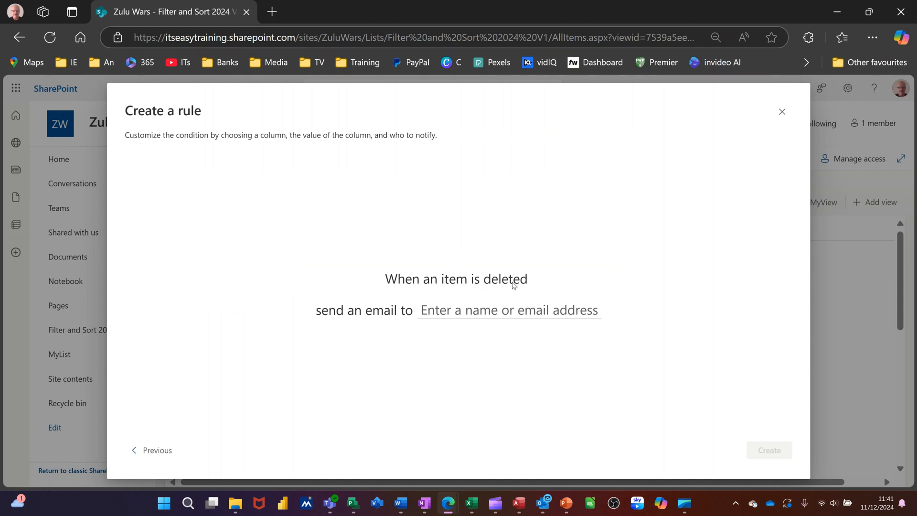
click(464, 314)
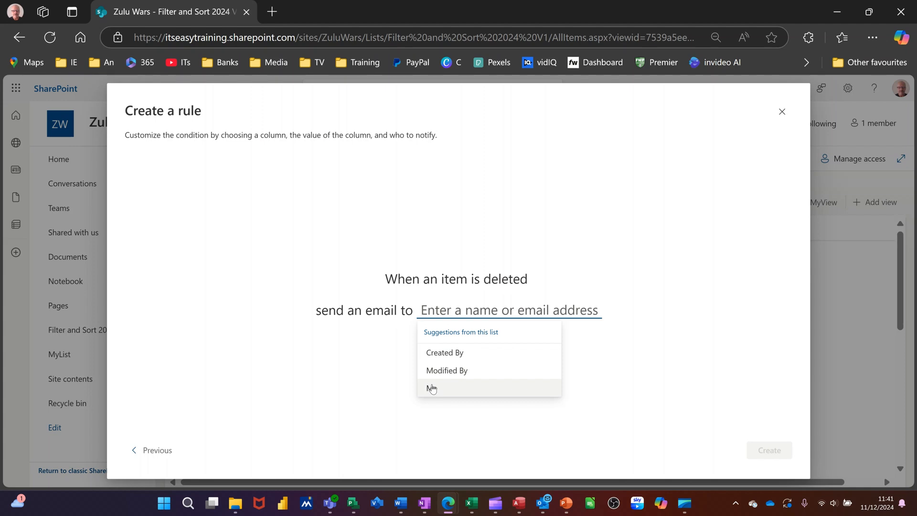
click(433, 388)
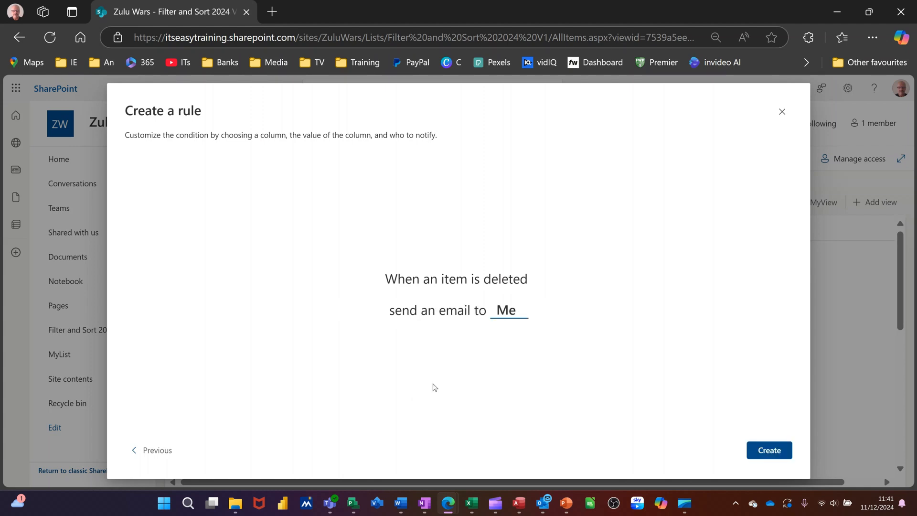
click(757, 456)
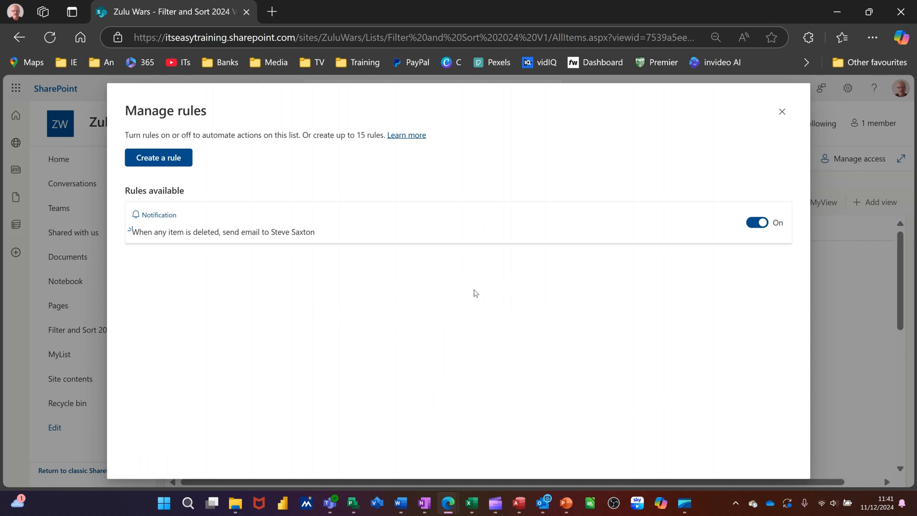
click(782, 112)
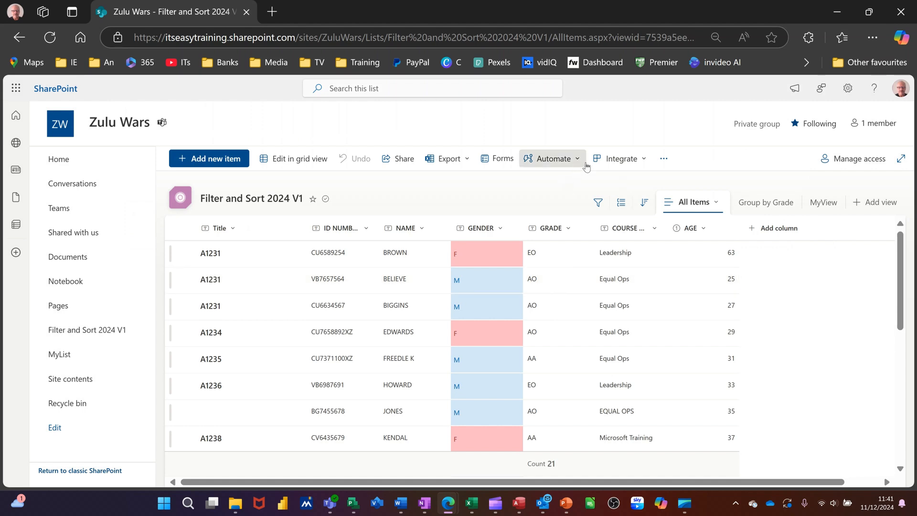
click(645, 162)
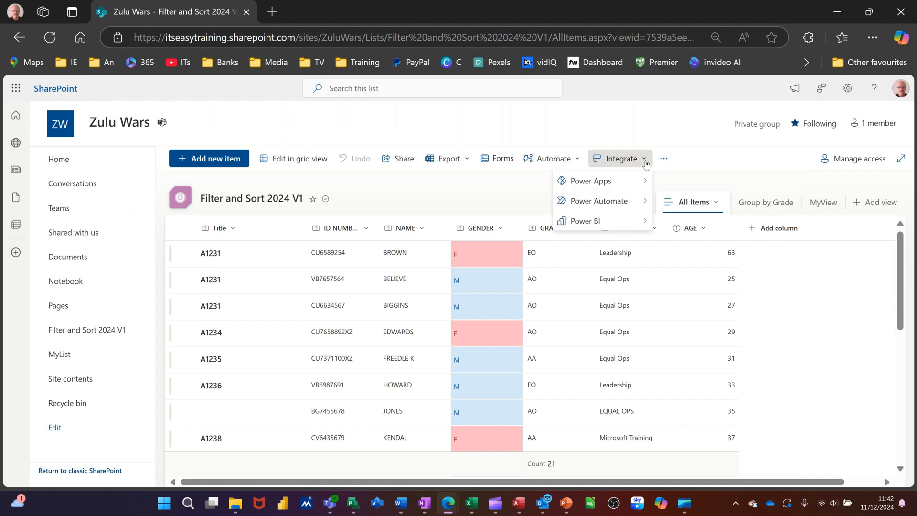
mouse_move(617, 186)
mouse_move(615, 203)
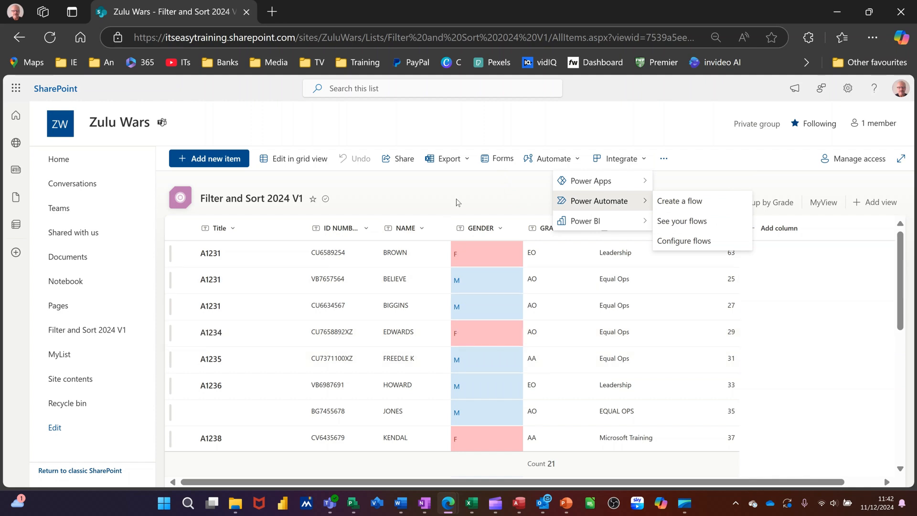
click(503, 163)
- Create a new form for the list, title it My Form, and look through its fields
click(503, 163)
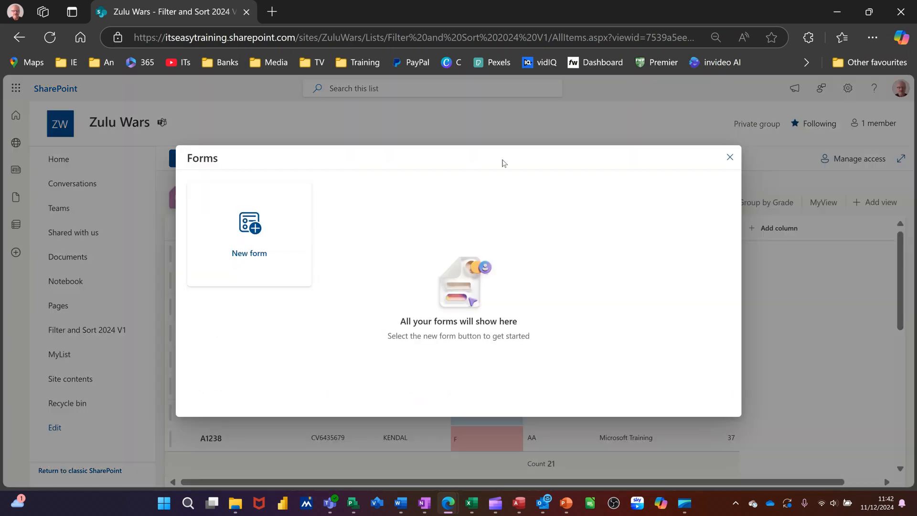
click(252, 229)
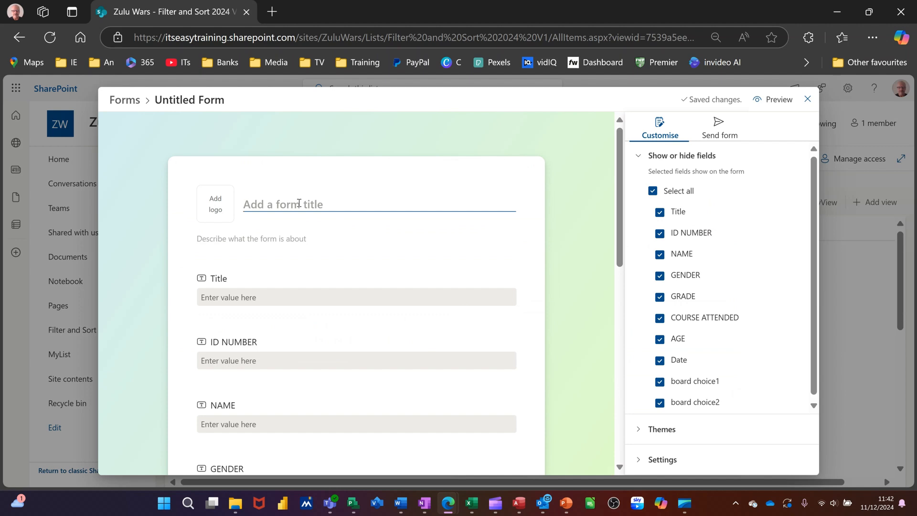
text(MyFo)
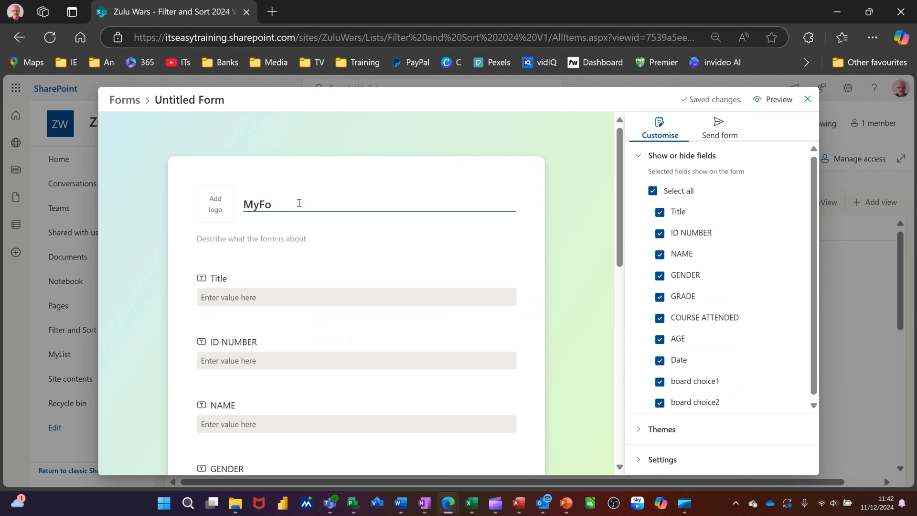
text(rm)
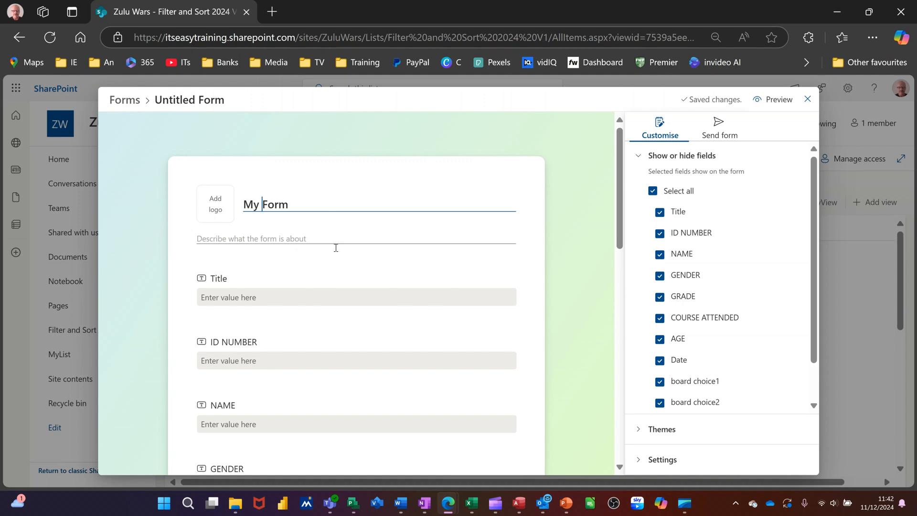
scroll(346, 255, down, 3)
scroll(270, 287, down, 10)
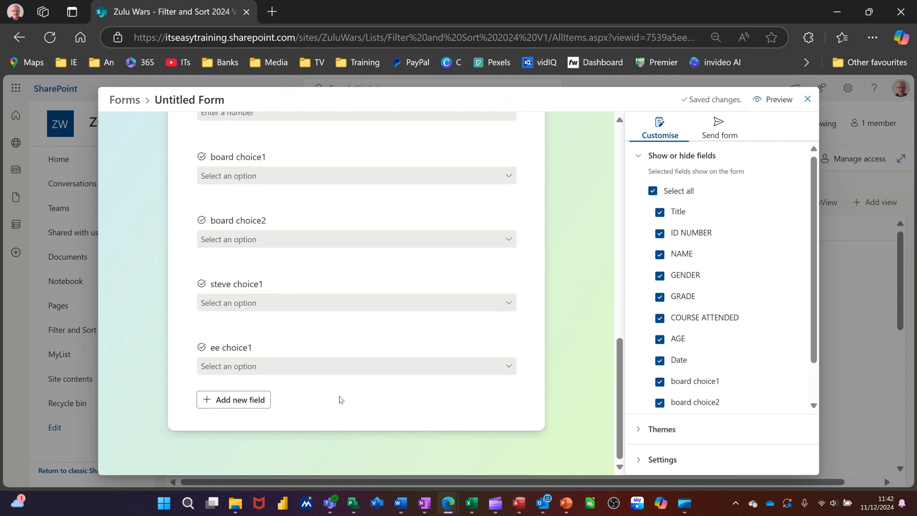
scroll(407, 344, up, 13)
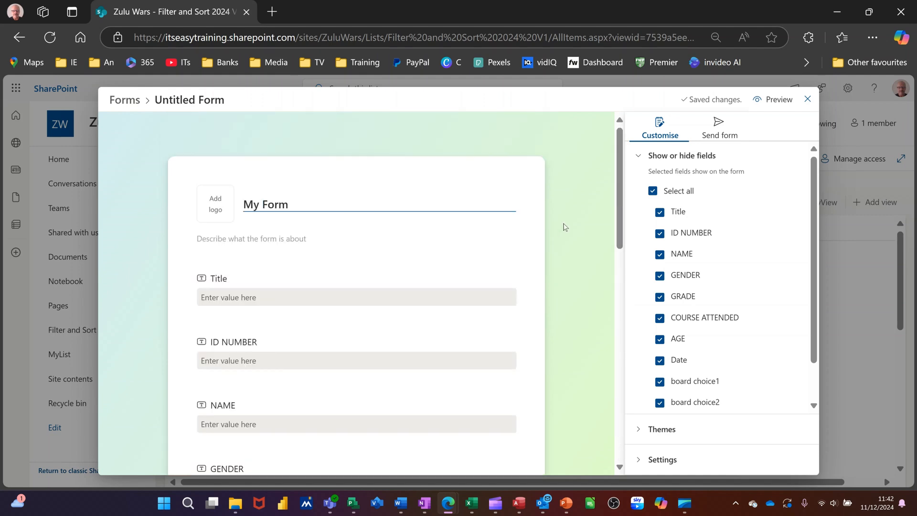
scroll(739, 318, down, 1)
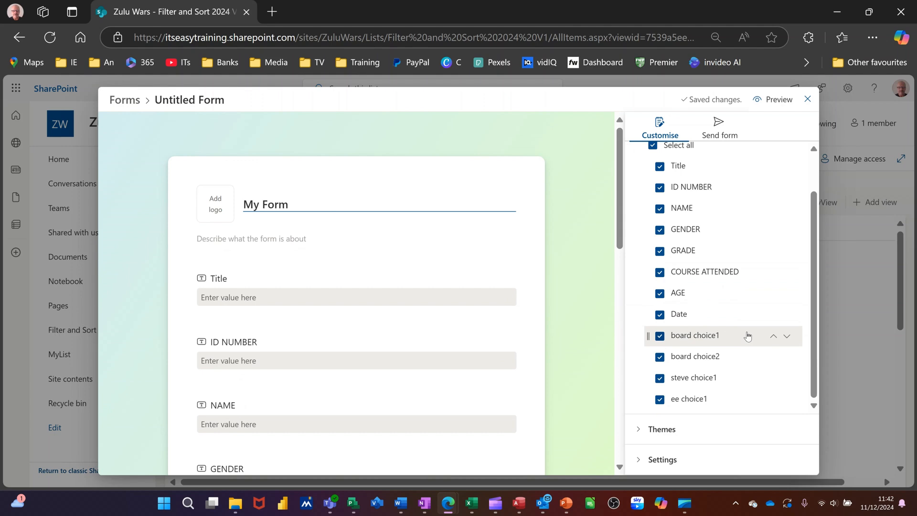
click(699, 101)
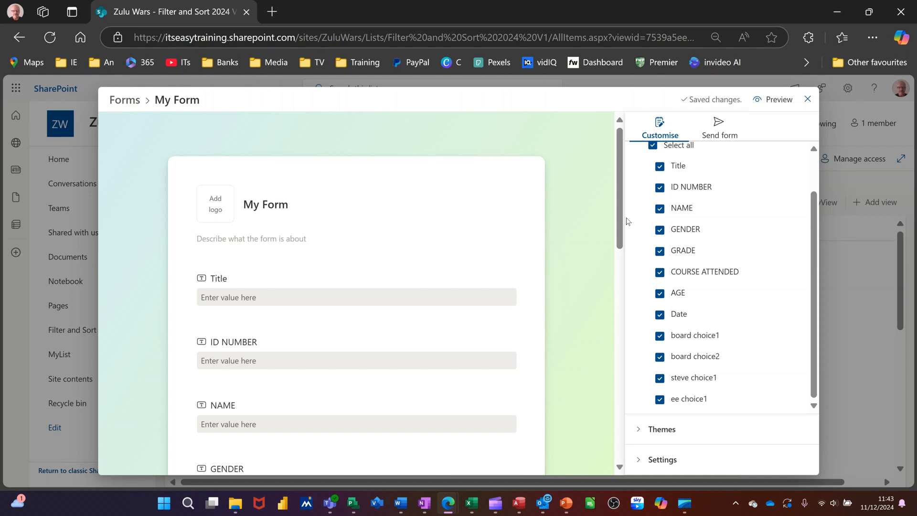
- Close the form designer, check that My Form is among the list's forms, and close the forms overview
click(808, 100)
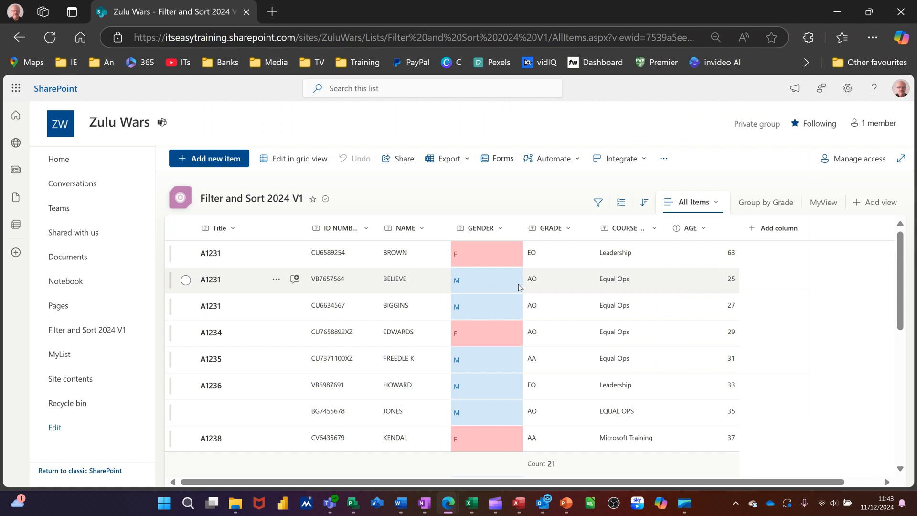
click(498, 160)
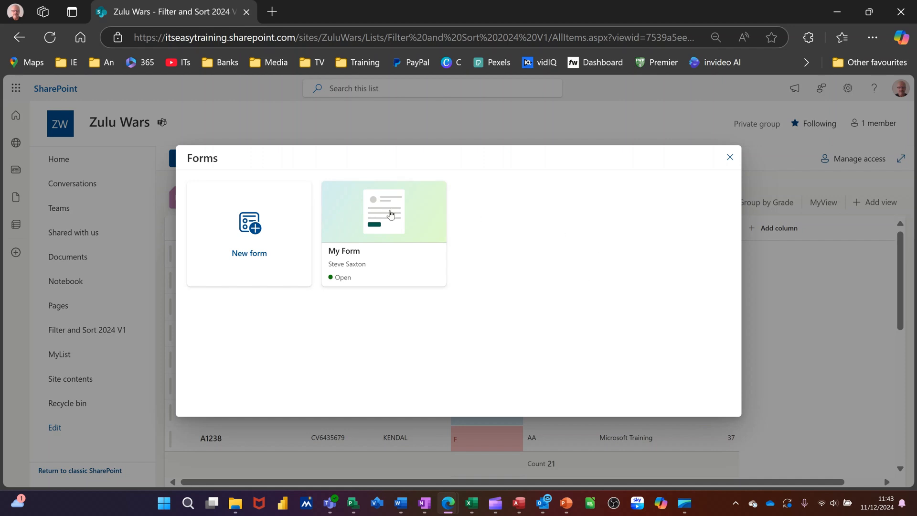
click(731, 159)
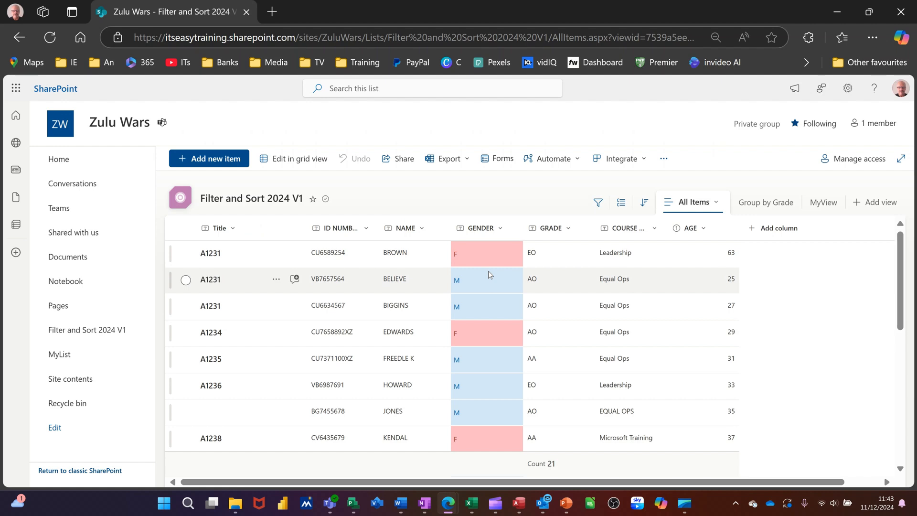
- Create a blank list named Products from the Zulu Wars home page, shown in the site navigation
click(58, 165)
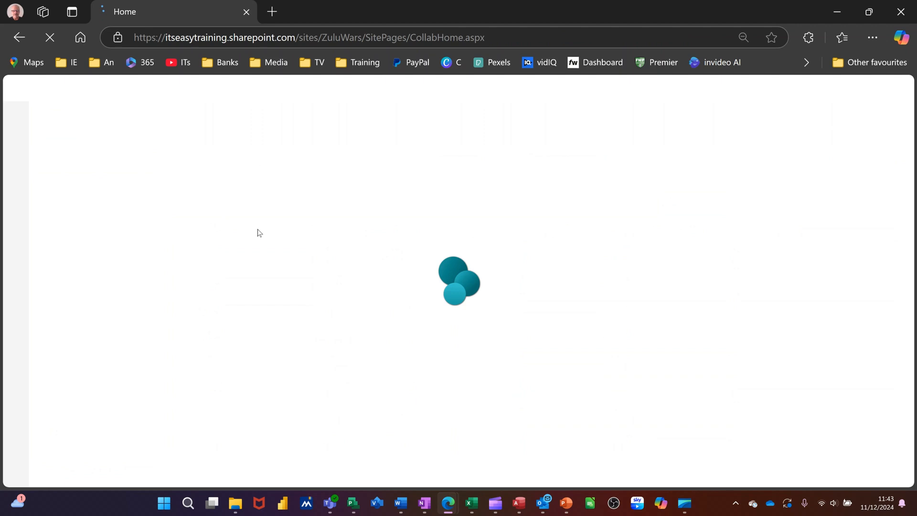
click(216, 162)
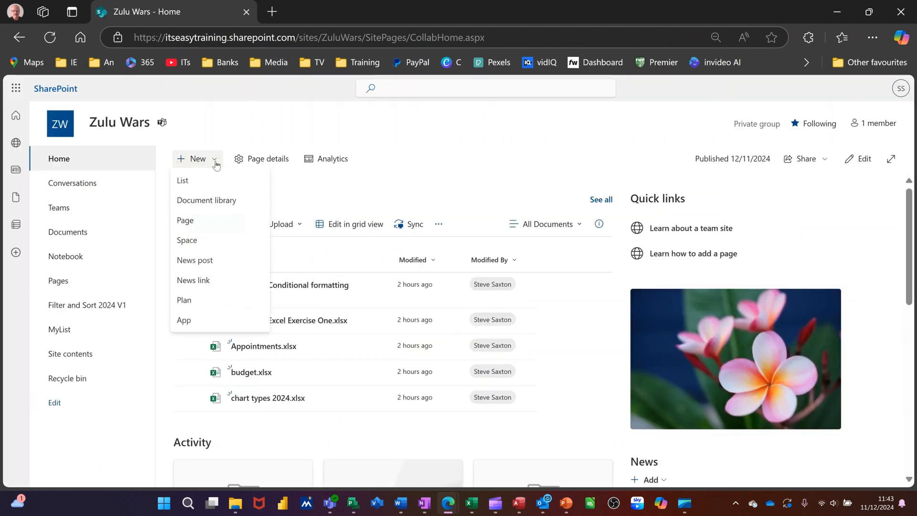
click(191, 186)
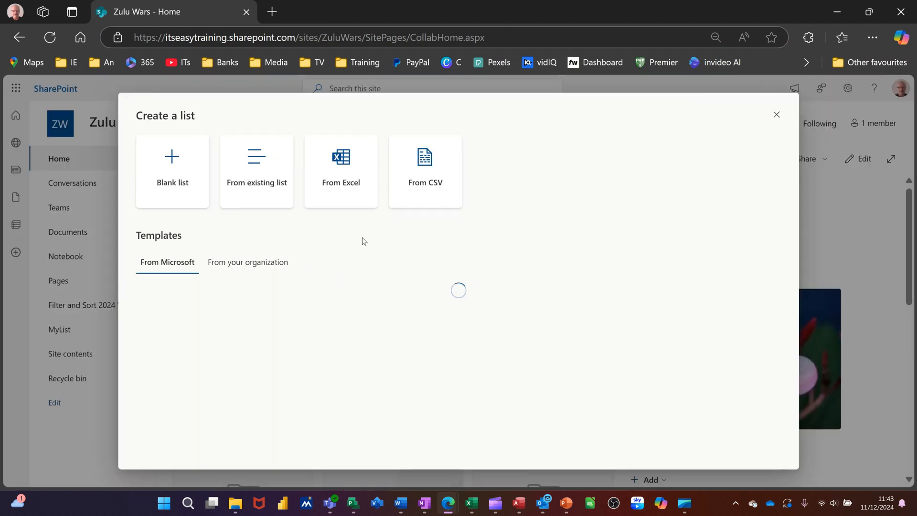
click(170, 170)
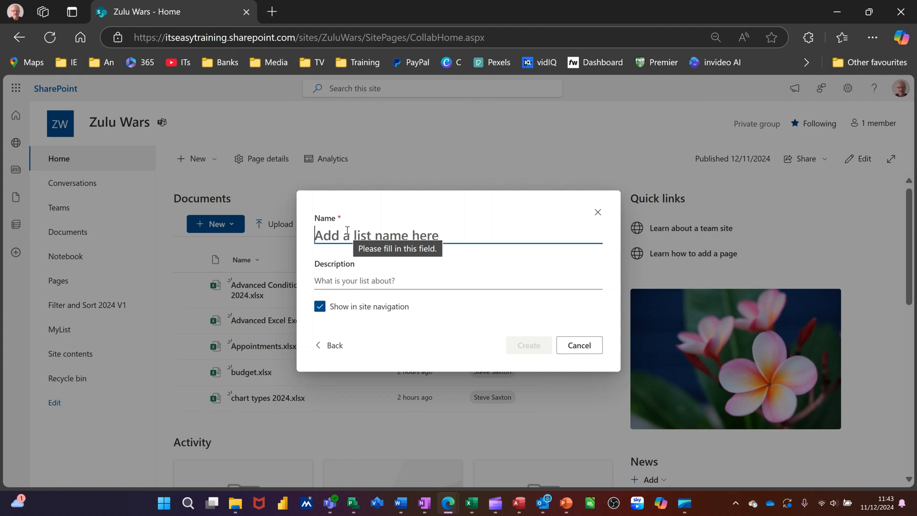
text(Product)
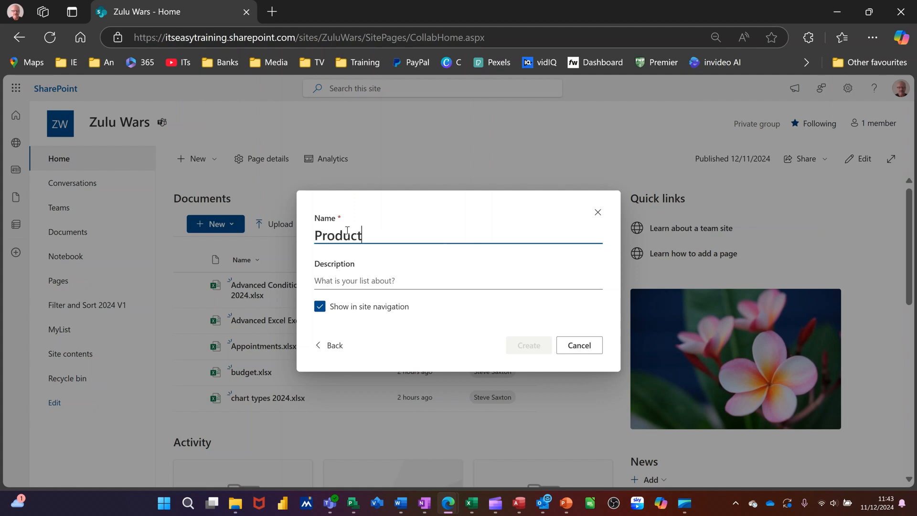
text(s)
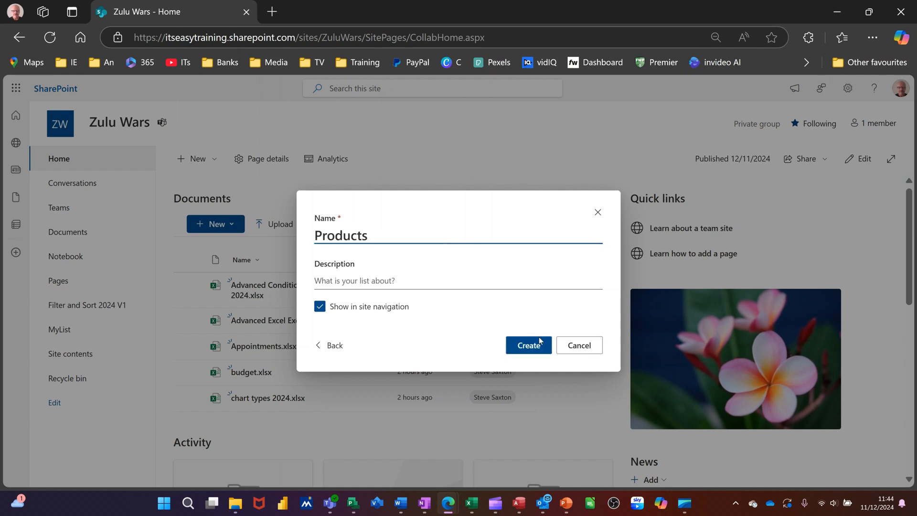
click(534, 345)
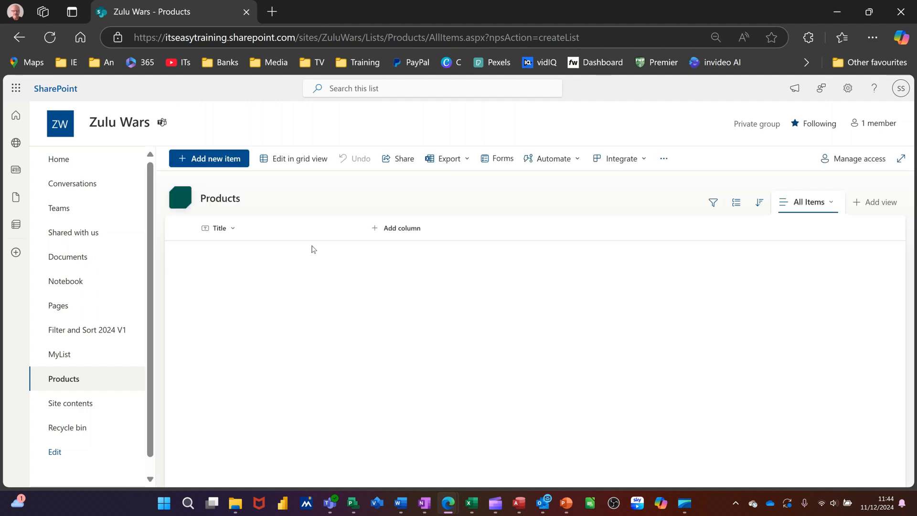
- Rename the Title column of the Products list to ID
click(235, 233)
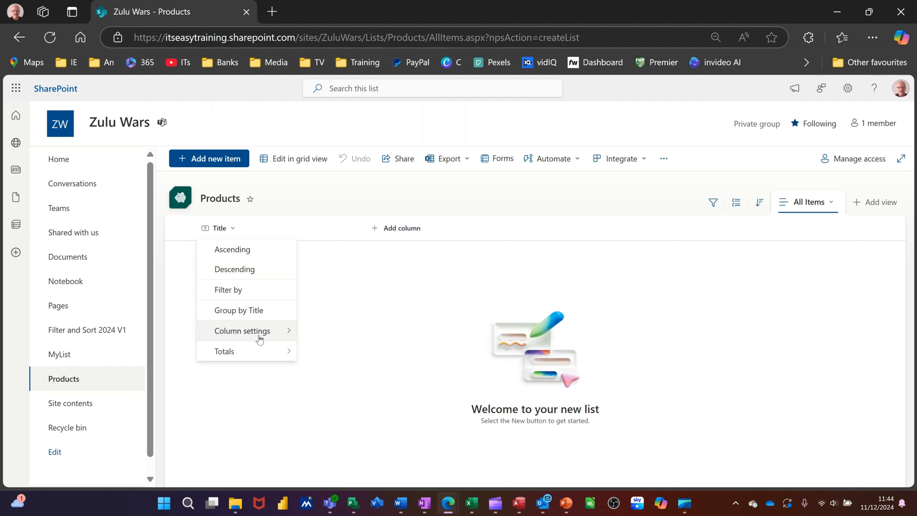
mouse_move(259, 339)
click(306, 332)
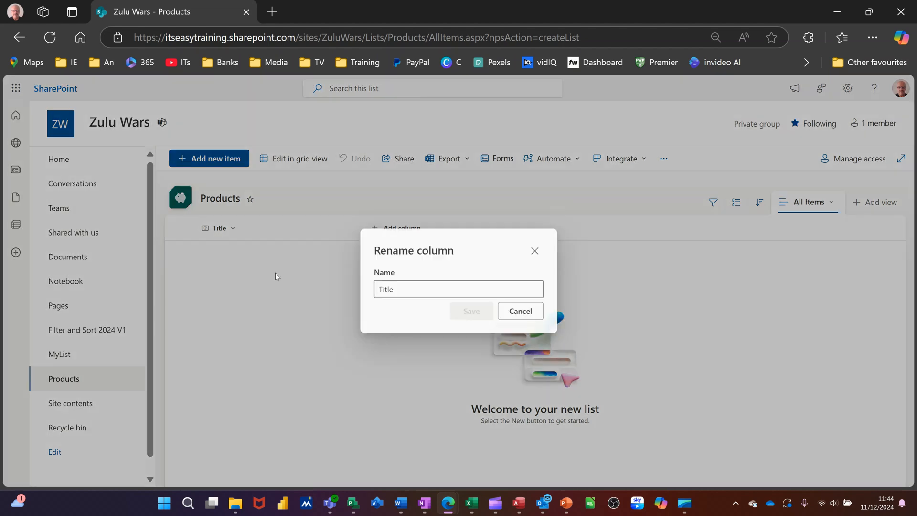
click(402, 288)
key(BackSpace)
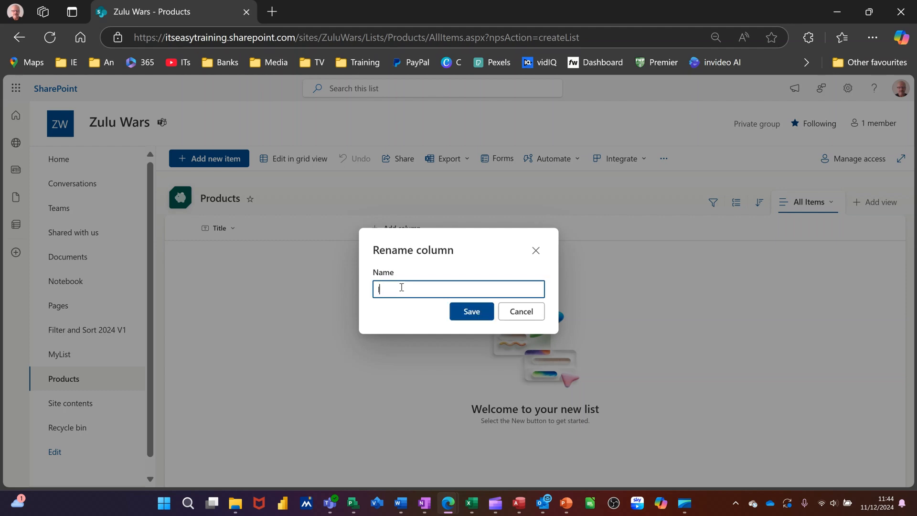
text(ID)
click(466, 312)
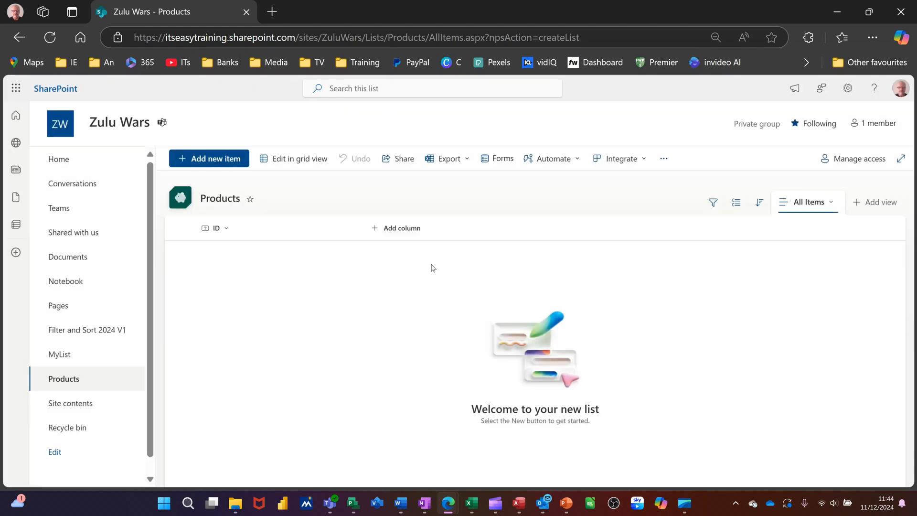
- Add a single-line text column named Products to the list
click(394, 230)
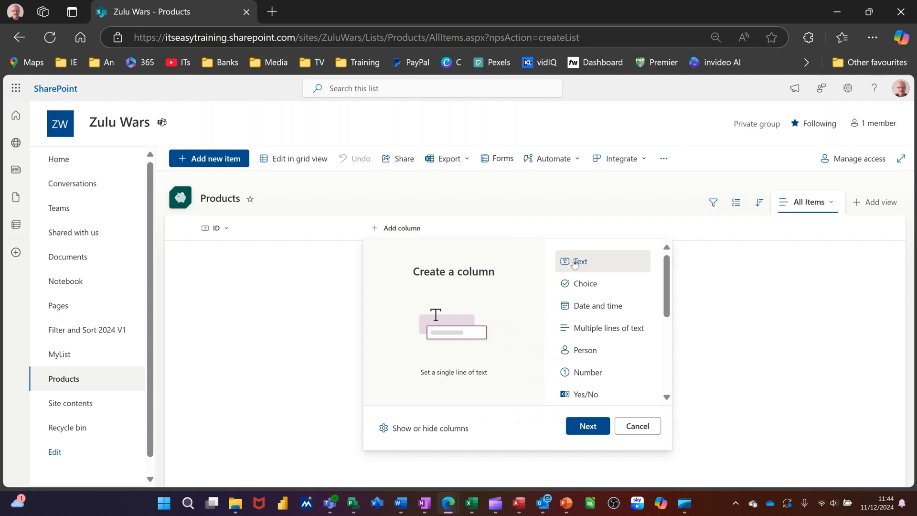
click(578, 426)
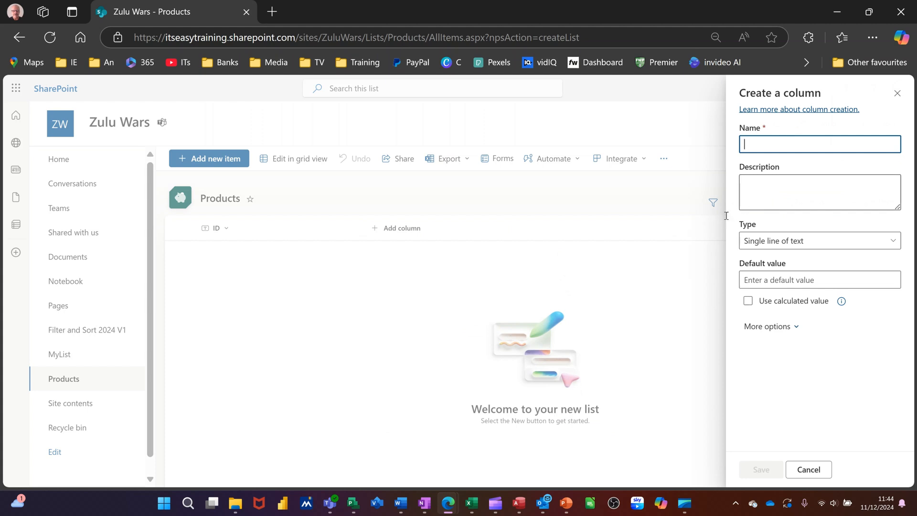
text(Products)
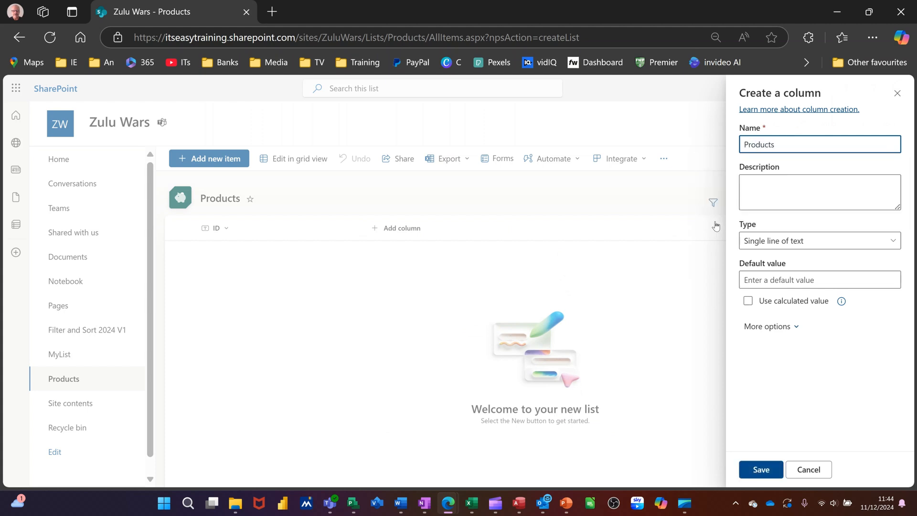
click(751, 470)
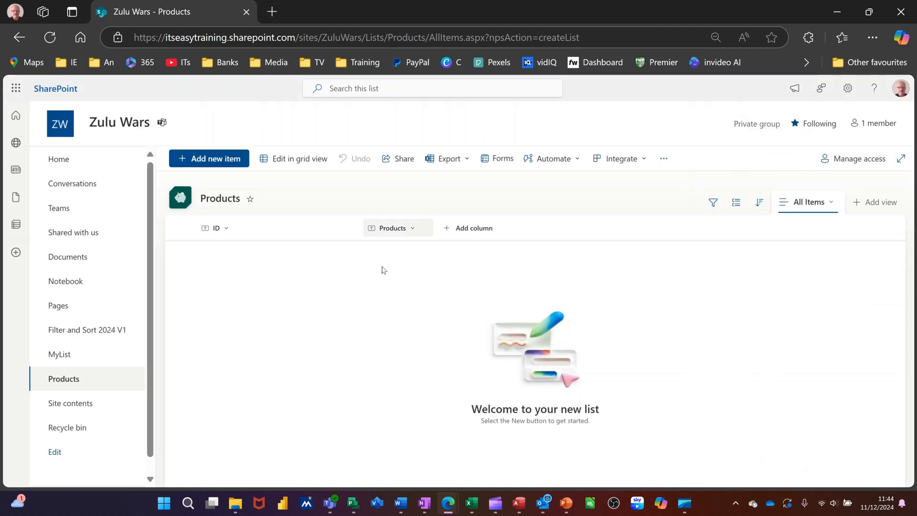
- Switch the list to grid view and add three items with the IDs 1, 2 and 3
click(286, 162)
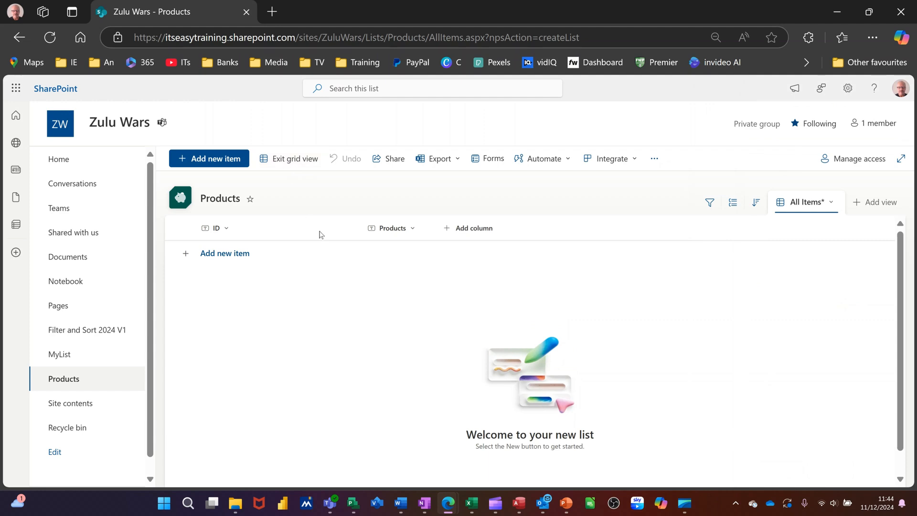
click(265, 254)
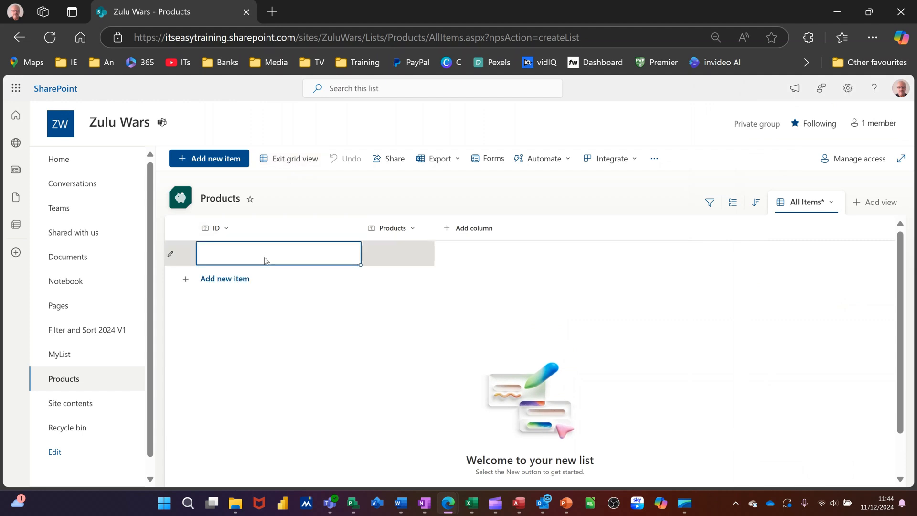
text(1)
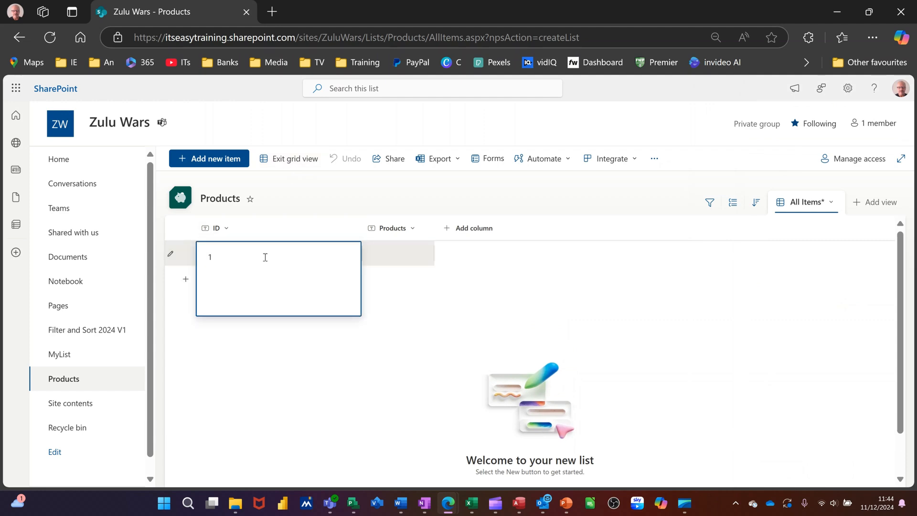
key(Return)
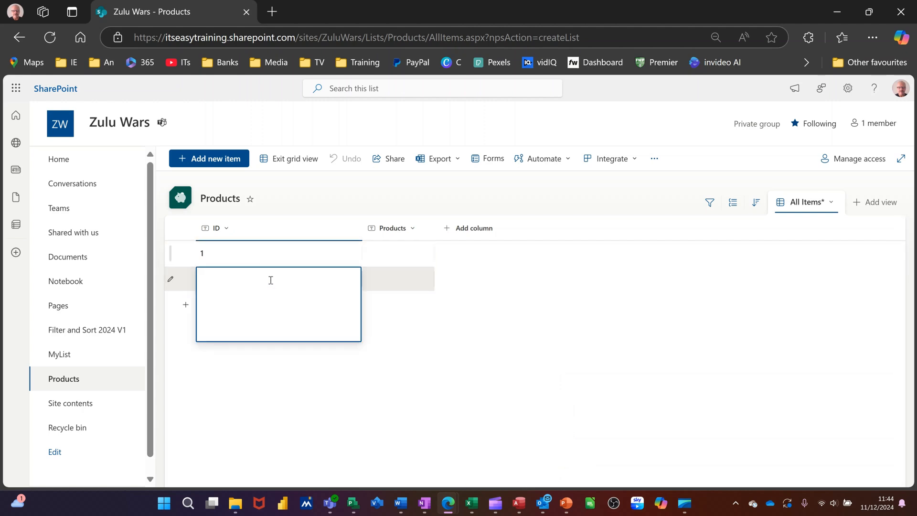
text(2)
key(Return)
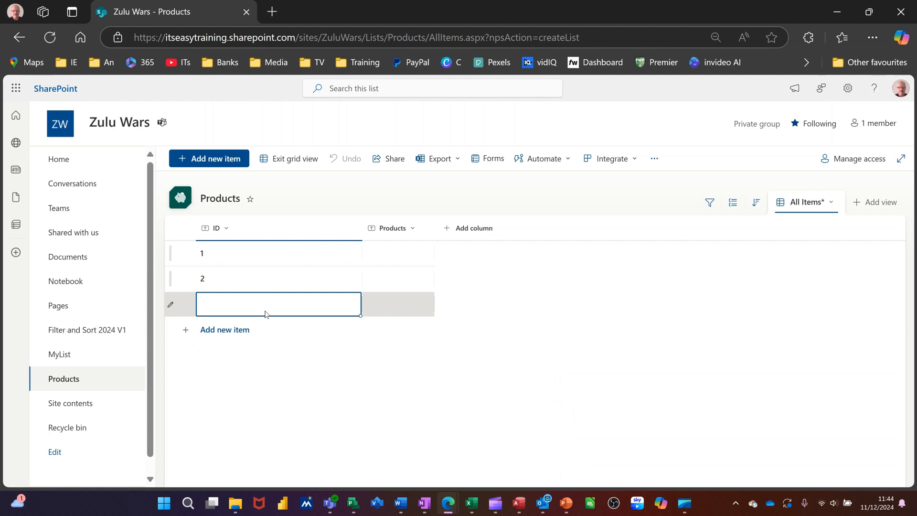
text(3)
- Fill the Products column with Excel for ID 1, Access for ID 2 and Word for ID 3
click(399, 256)
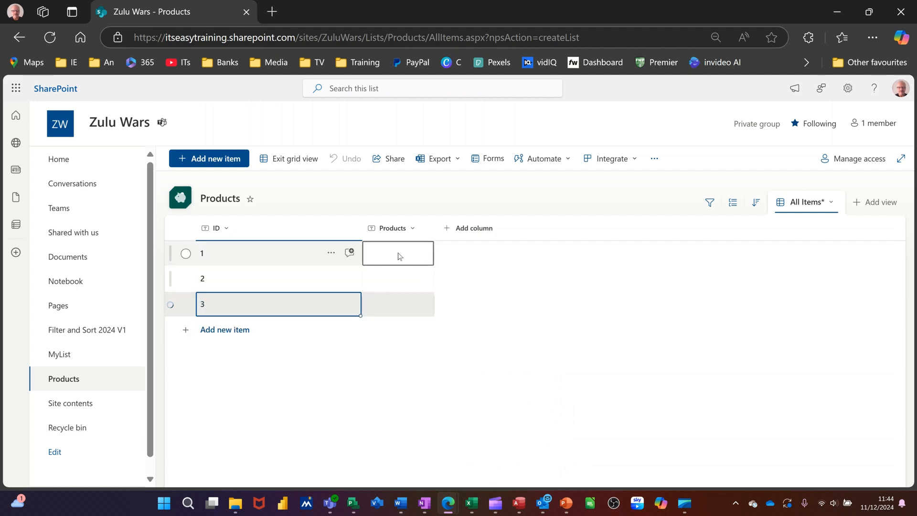
text(E)
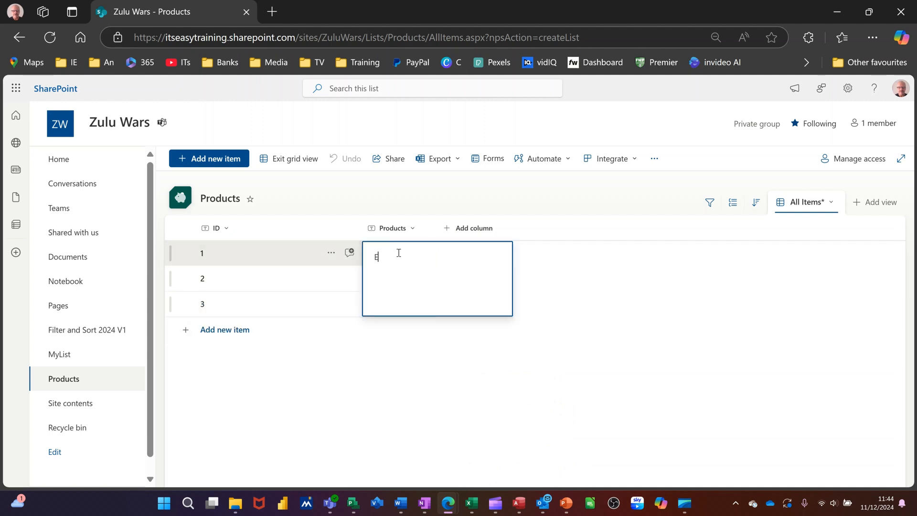
text(xcel)
click(397, 278)
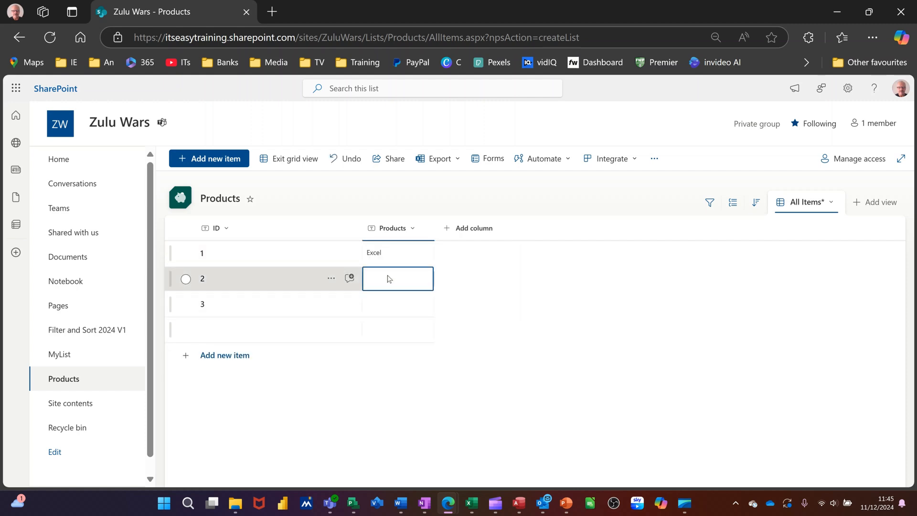
text(Access)
key(Return)
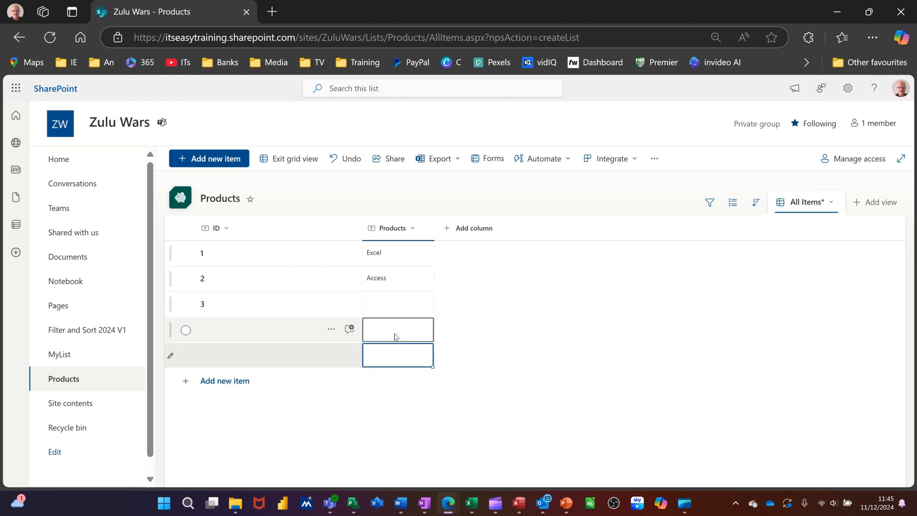
click(387, 305)
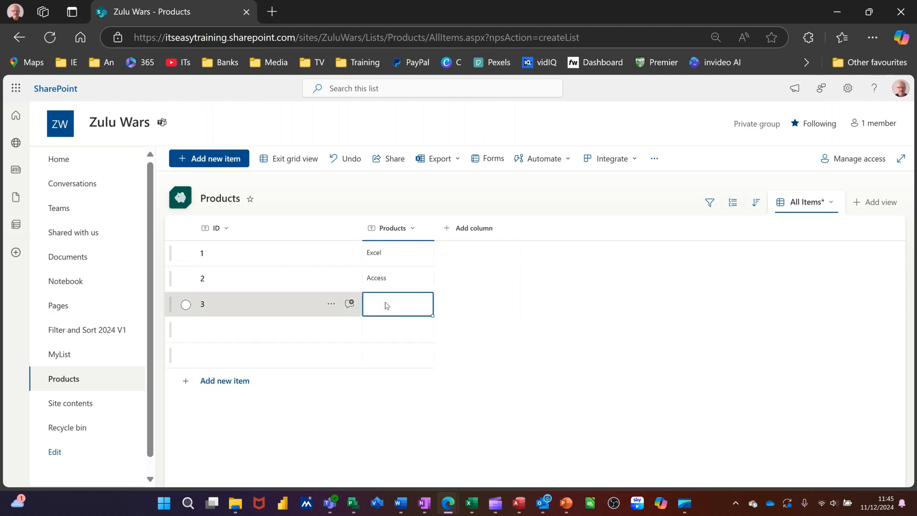
text(Word)
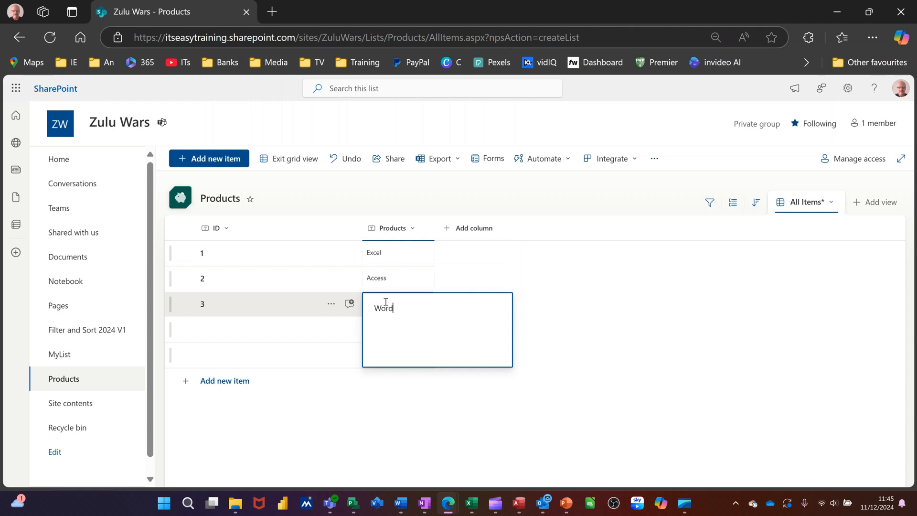
click(438, 398)
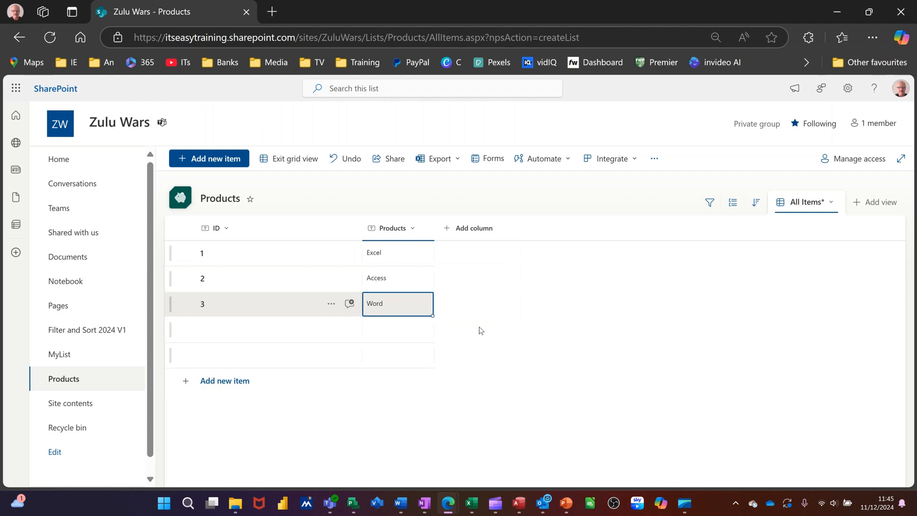
- Add a choice column named Course to the Products list with the choices Level 1, Level 2 and Level 3
click(462, 230)
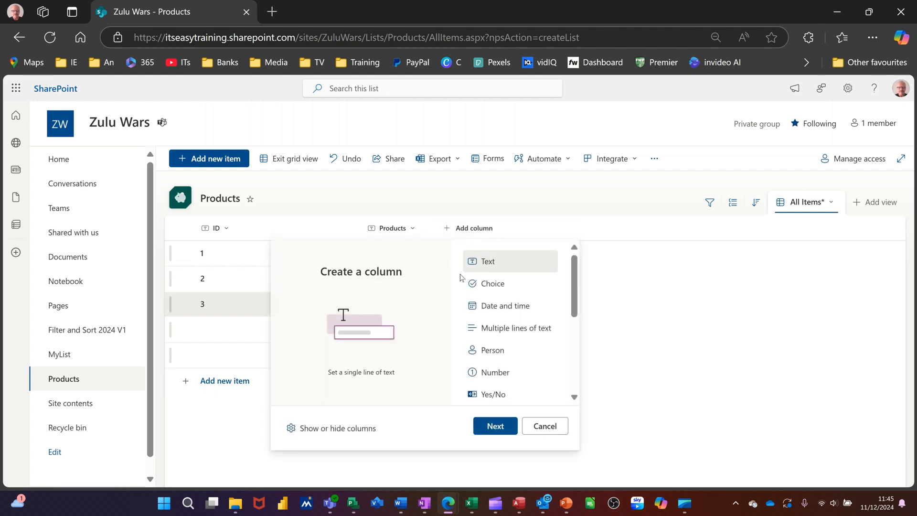
click(496, 288)
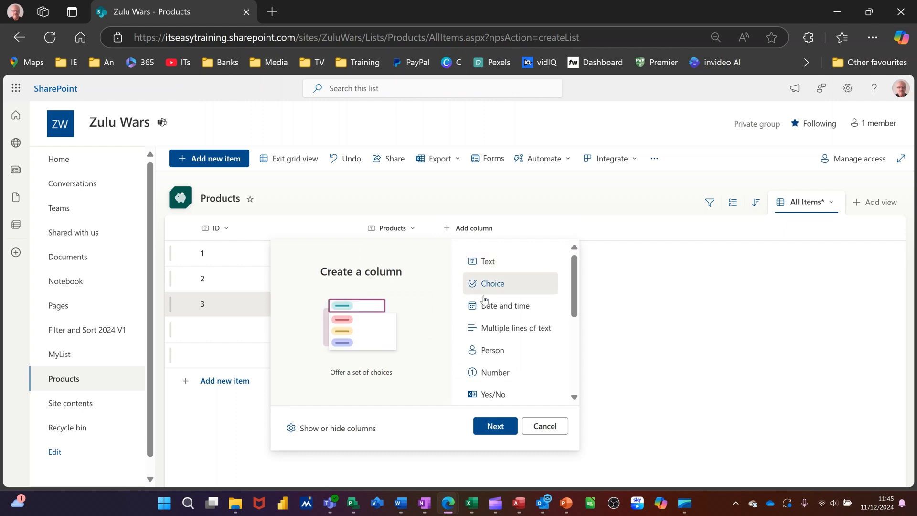
click(491, 434)
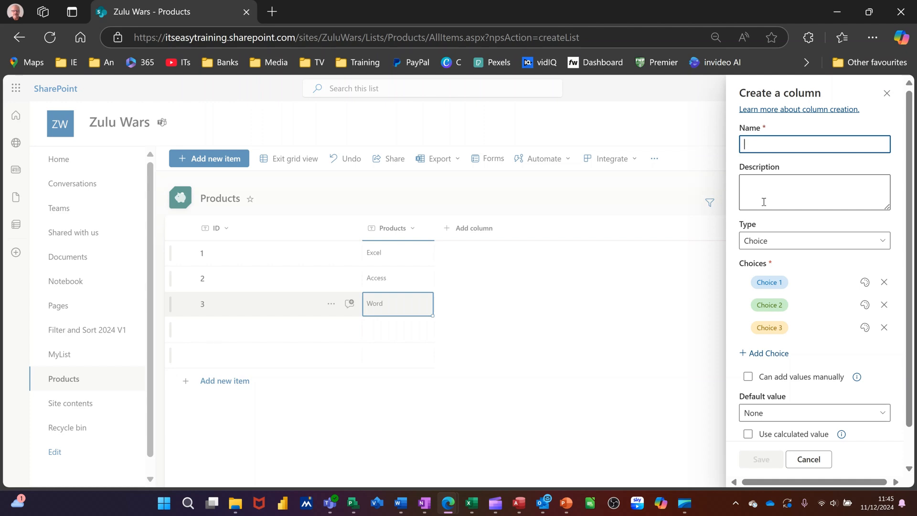
text(Course)
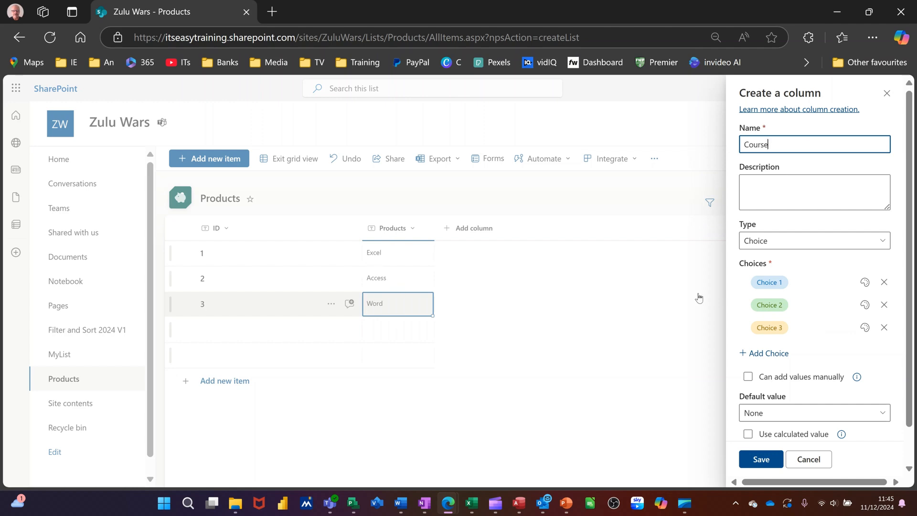
click(785, 286)
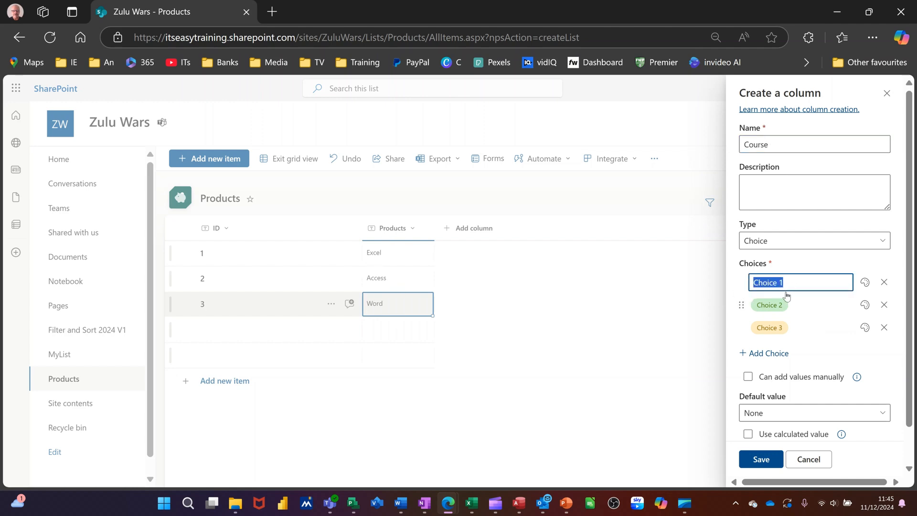
text(Level)
click(796, 308)
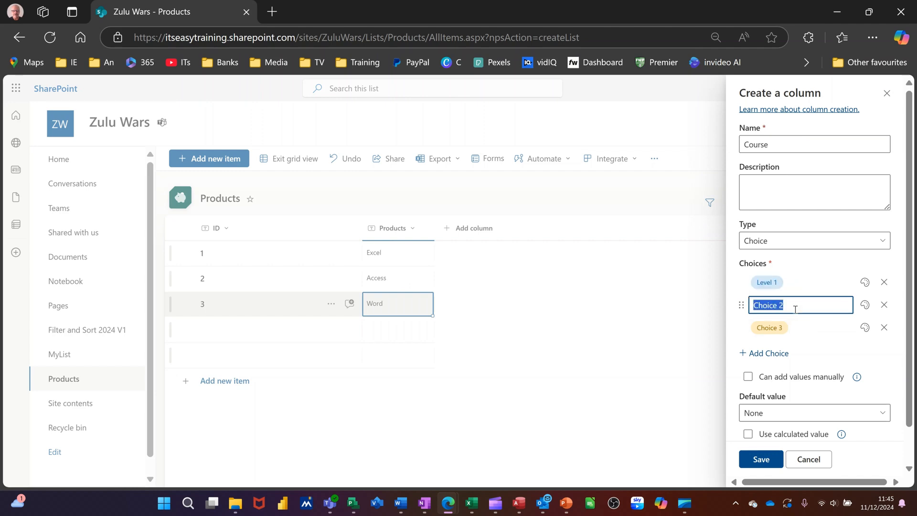
text(Level)
click(796, 327)
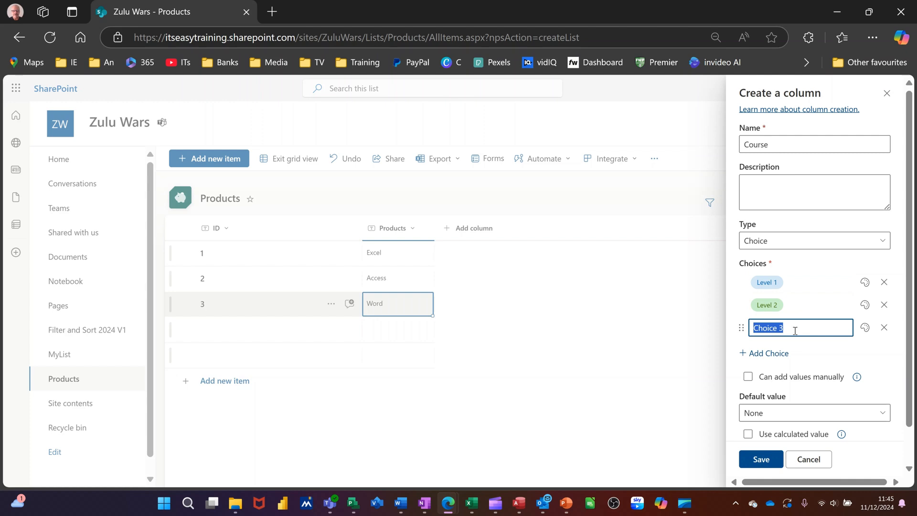
text(Level)
click(753, 458)
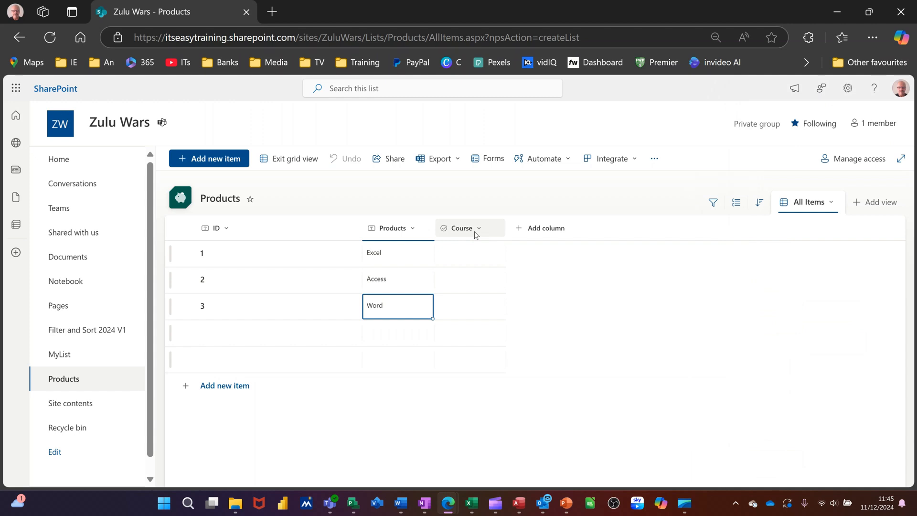
- Set the Course values to Level 1 for Excel, Level 2 for Access and Level 2 for Word
click(467, 259)
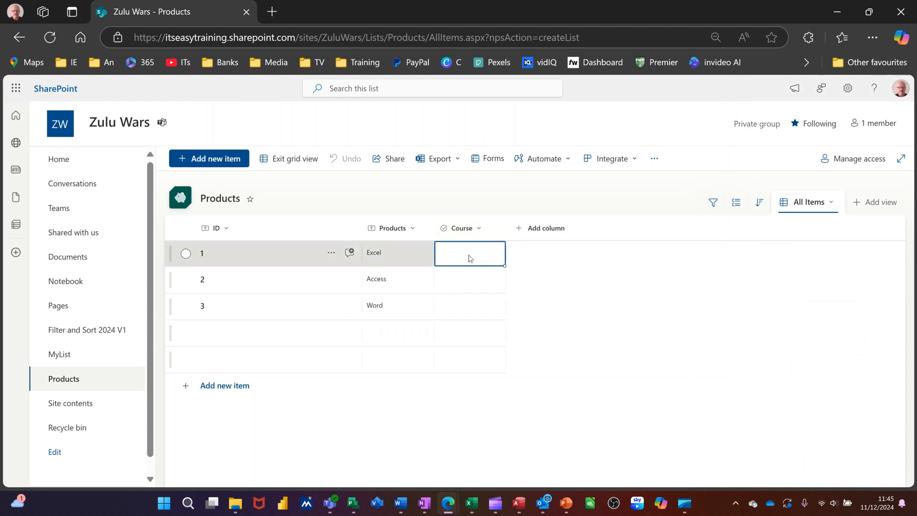
click(470, 257)
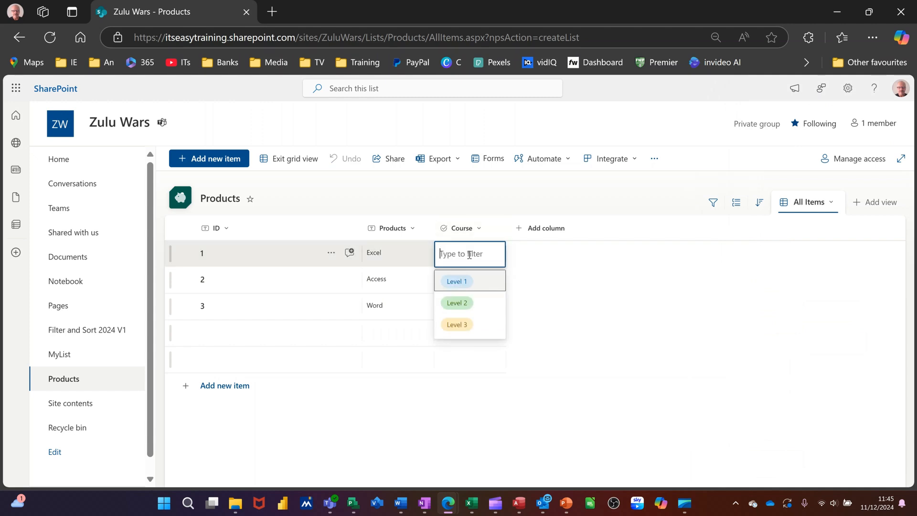
click(469, 282)
click(473, 287)
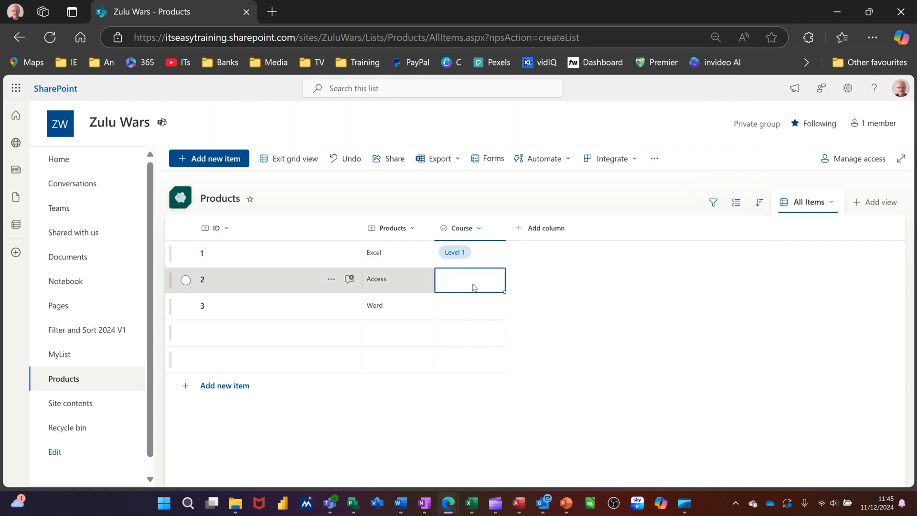
click(473, 287)
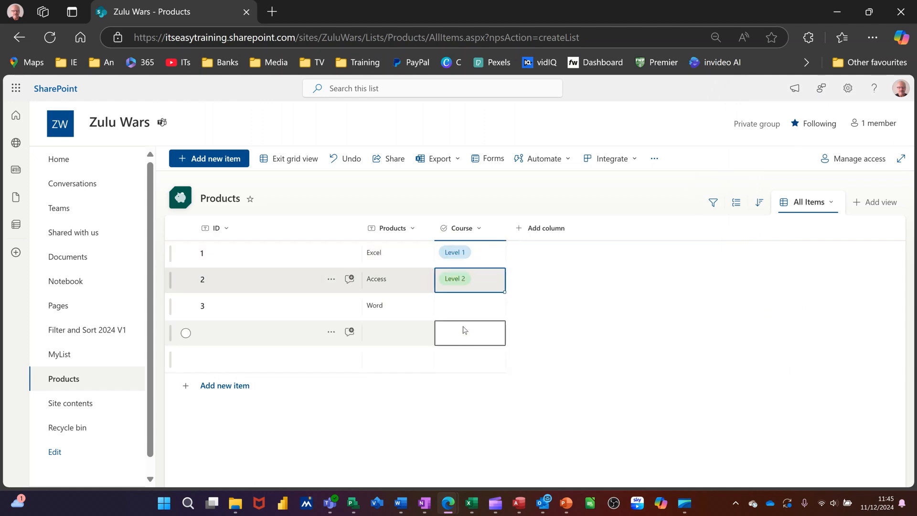
double_click(473, 309)
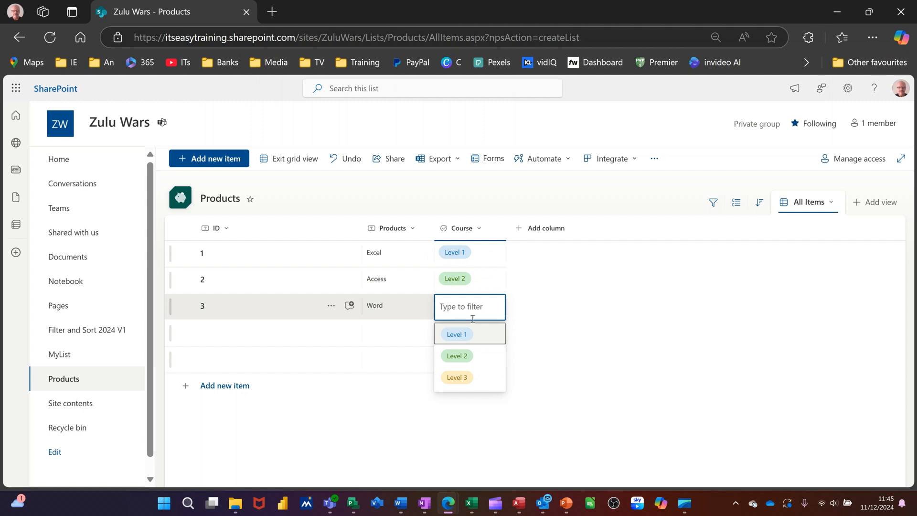
click(467, 358)
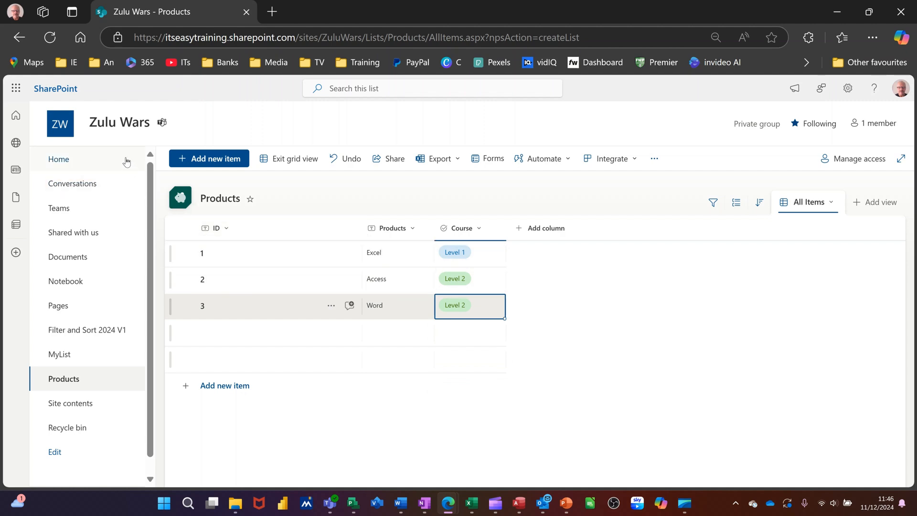
- Create a blank list named SalesItems from the site's home page
click(58, 160)
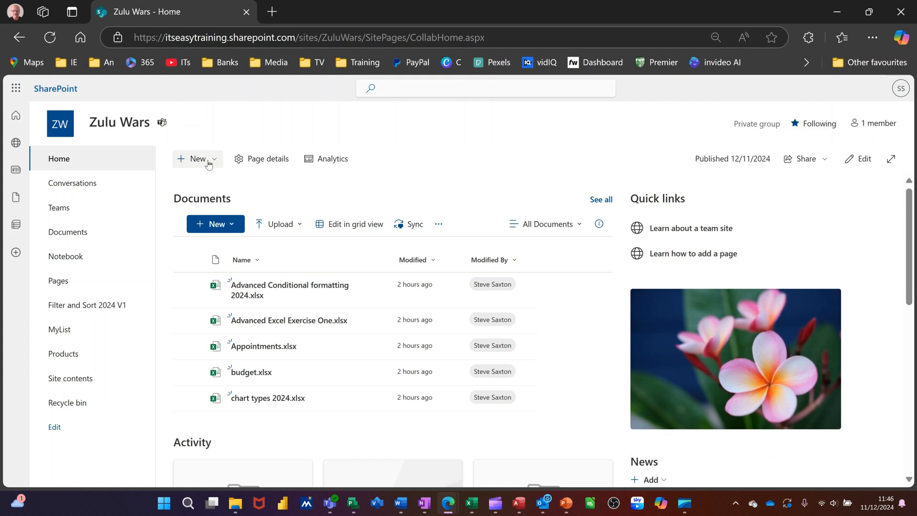
click(203, 162)
click(184, 183)
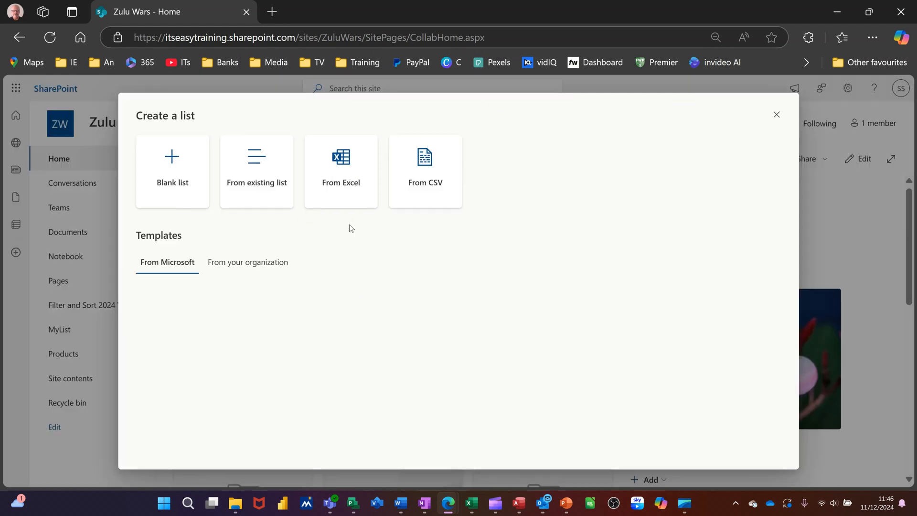
click(165, 168)
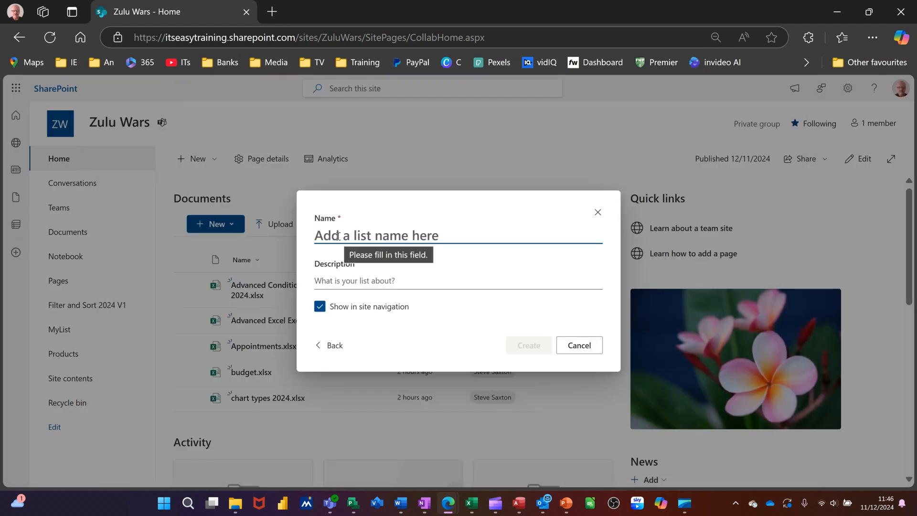
text(Sales)
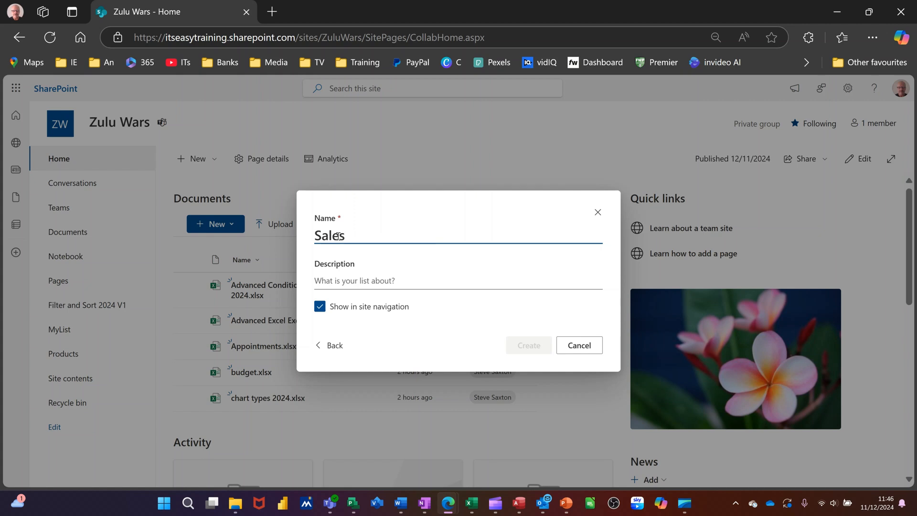
text(Items)
click(512, 344)
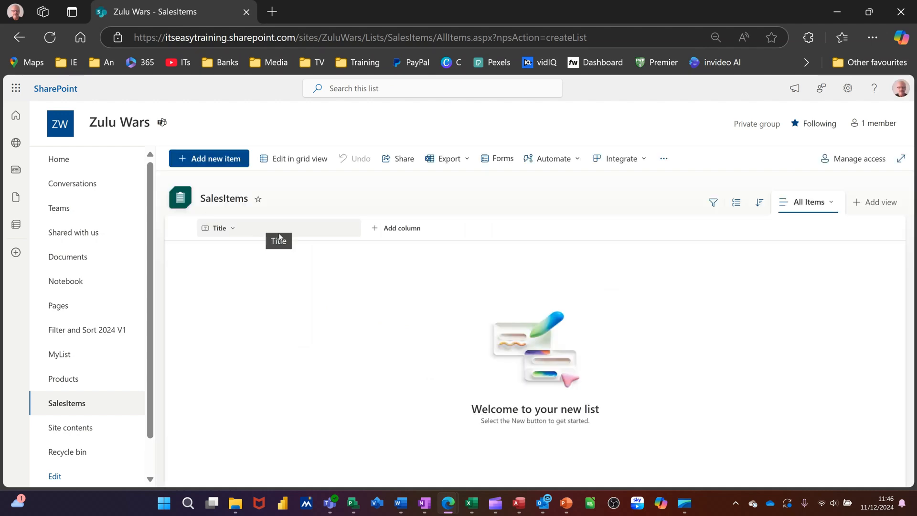
- Rename the Title column of the SalesItems list to SalesID
click(233, 230)
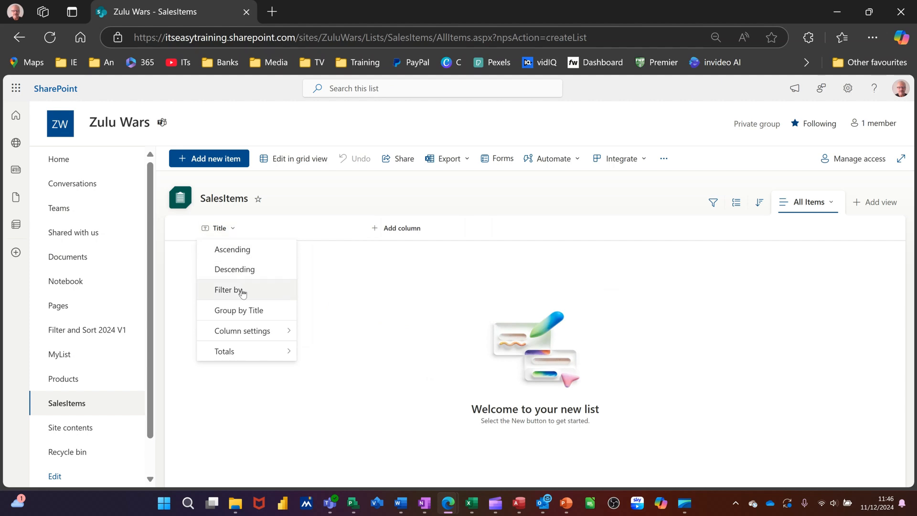
mouse_move(260, 332)
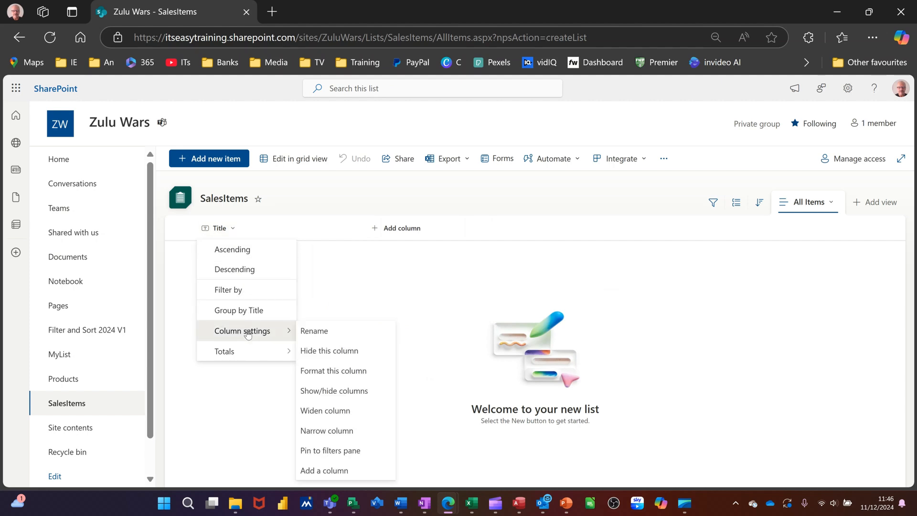
click(308, 332)
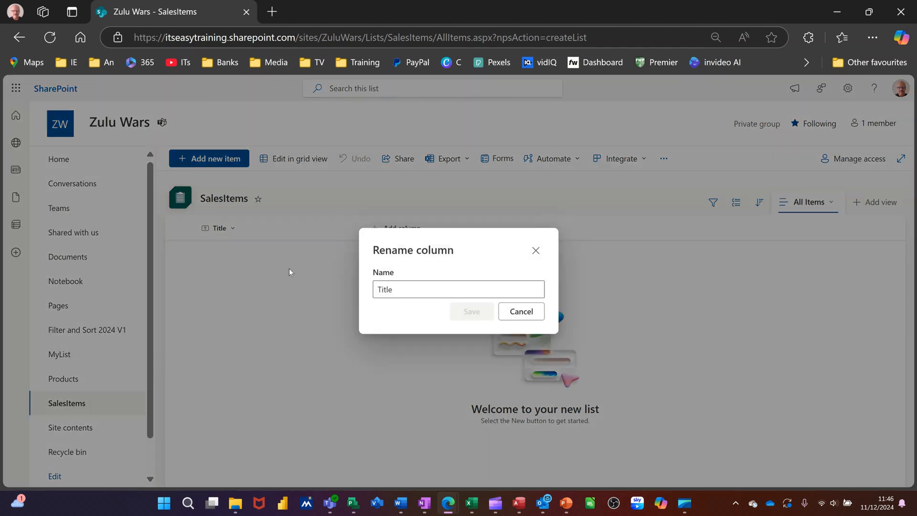
click(403, 289)
drag(403, 289, 378, 287)
text(S)
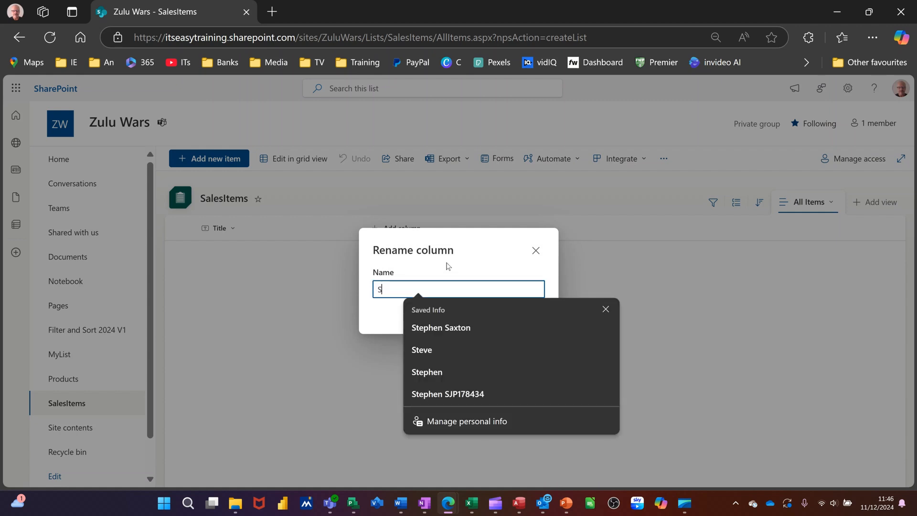
text(alesID)
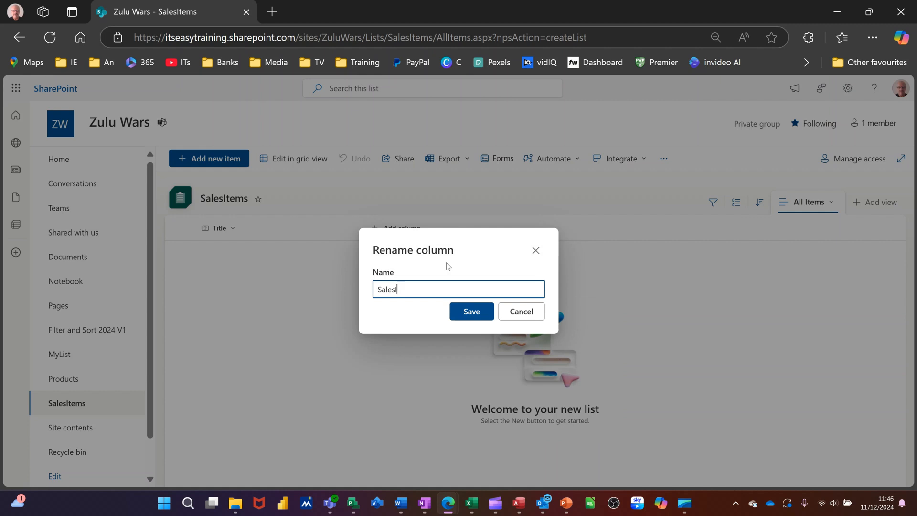
click(465, 311)
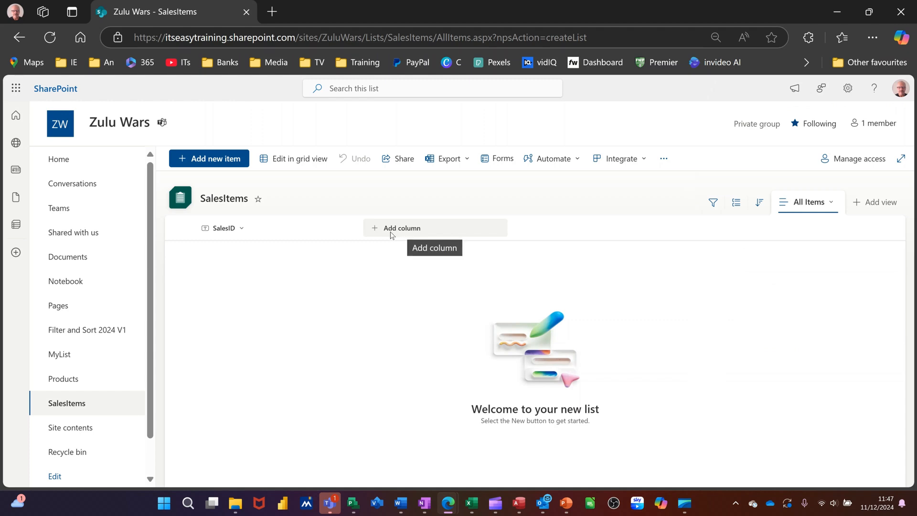
- Add a lookup column named Item to SalesItems, using the Products column of the Products list as its source
click(391, 233)
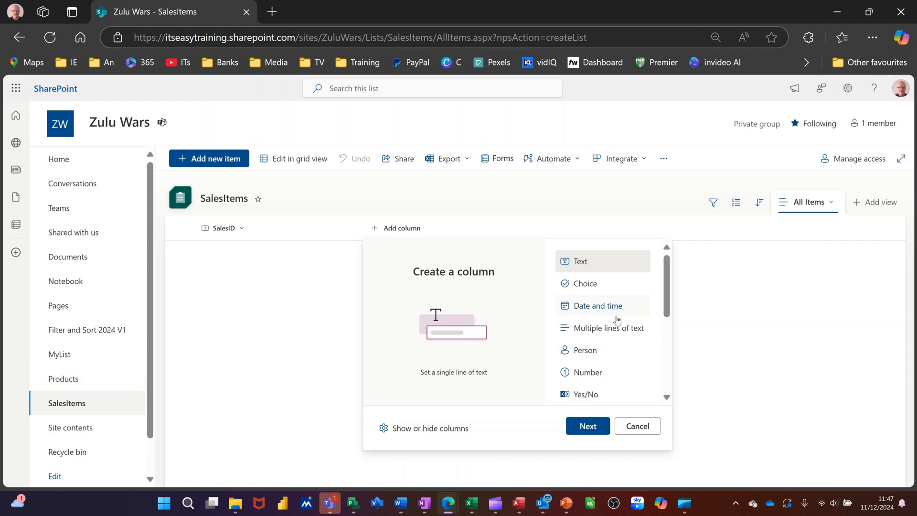
scroll(621, 330, down, 1)
scroll(622, 349, down, 1)
scroll(606, 357, down, 1)
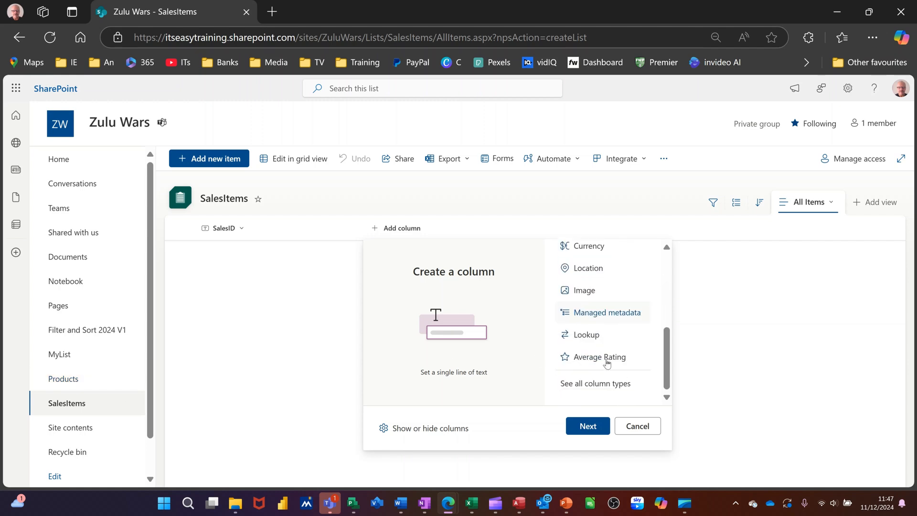
click(586, 336)
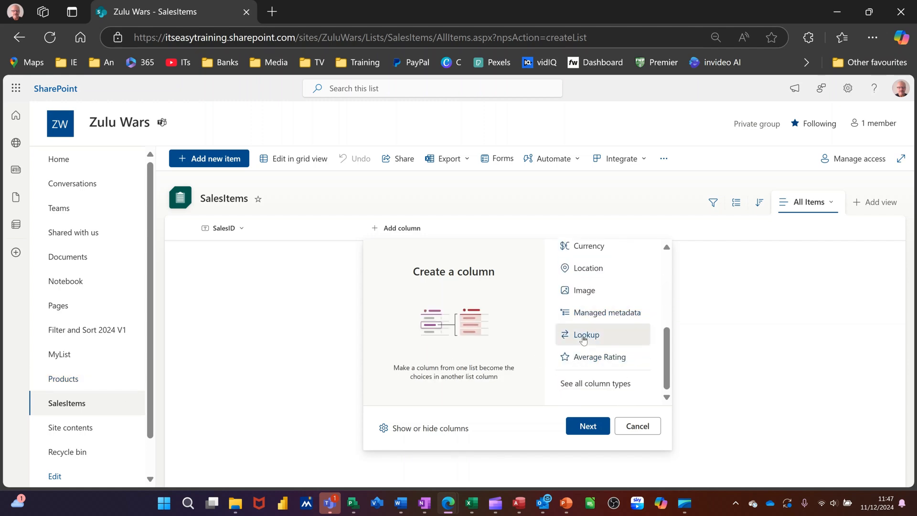
click(587, 427)
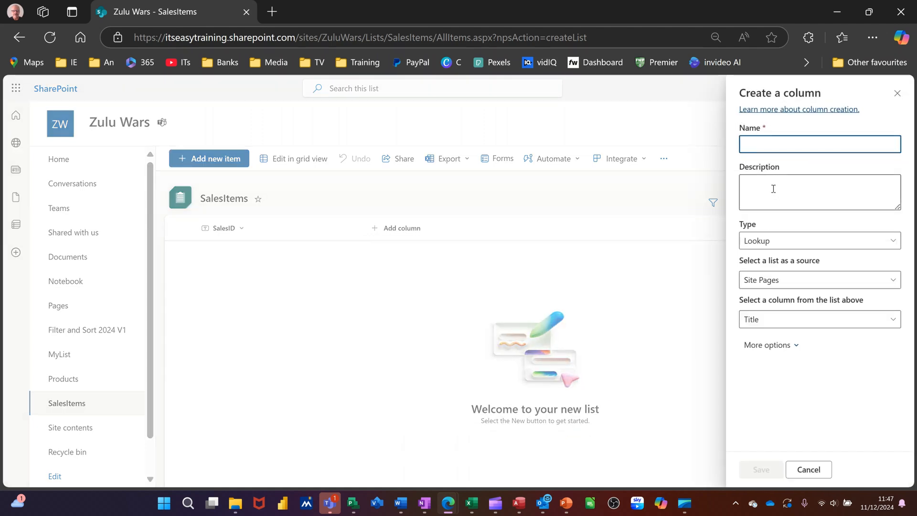
text(Item)
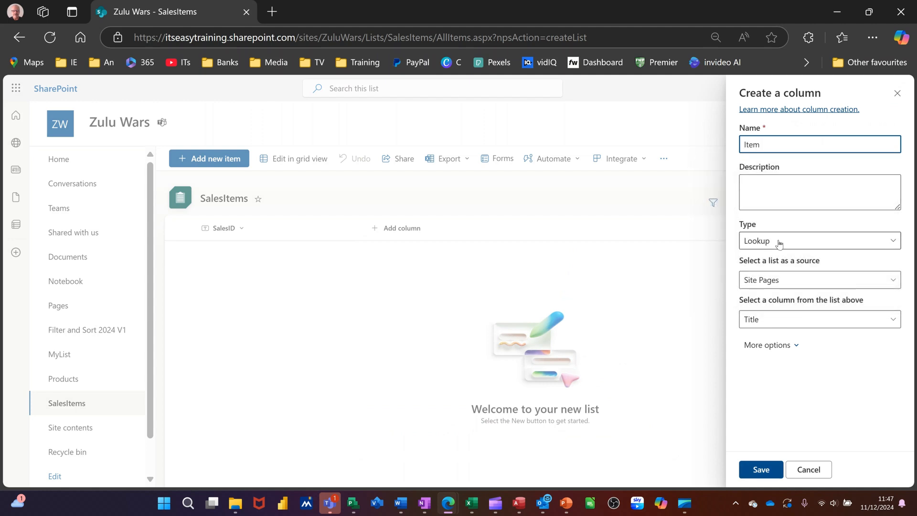
click(791, 285)
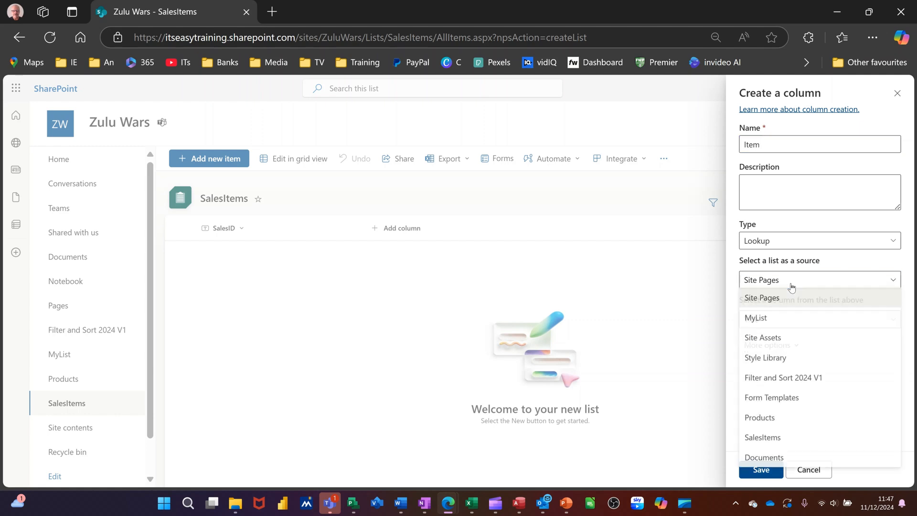
click(765, 423)
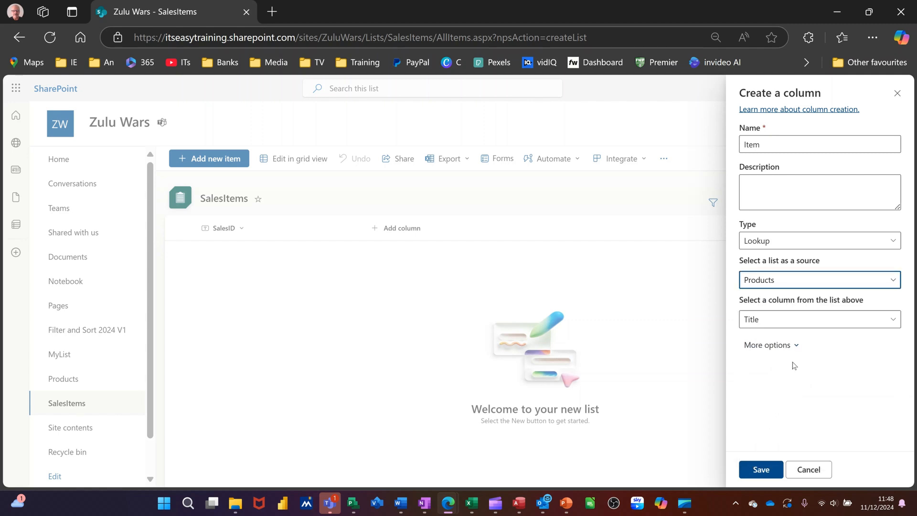
click(791, 326)
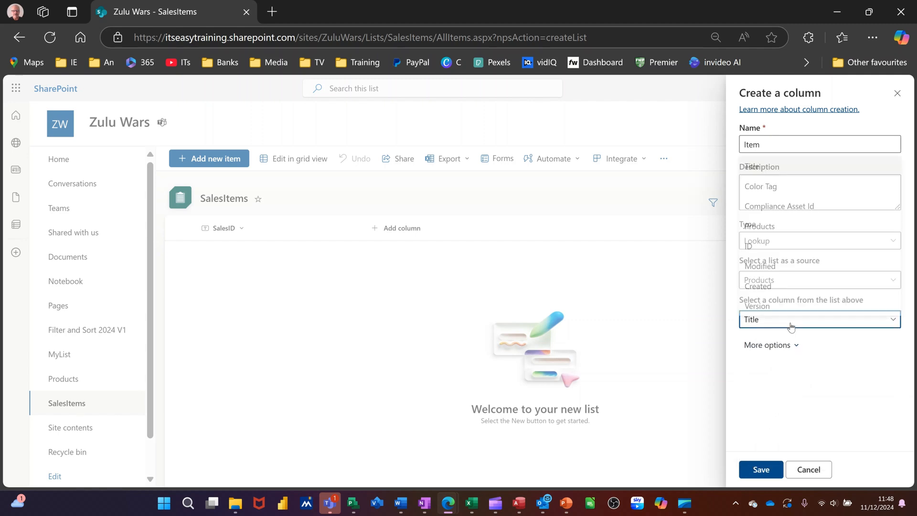
click(790, 223)
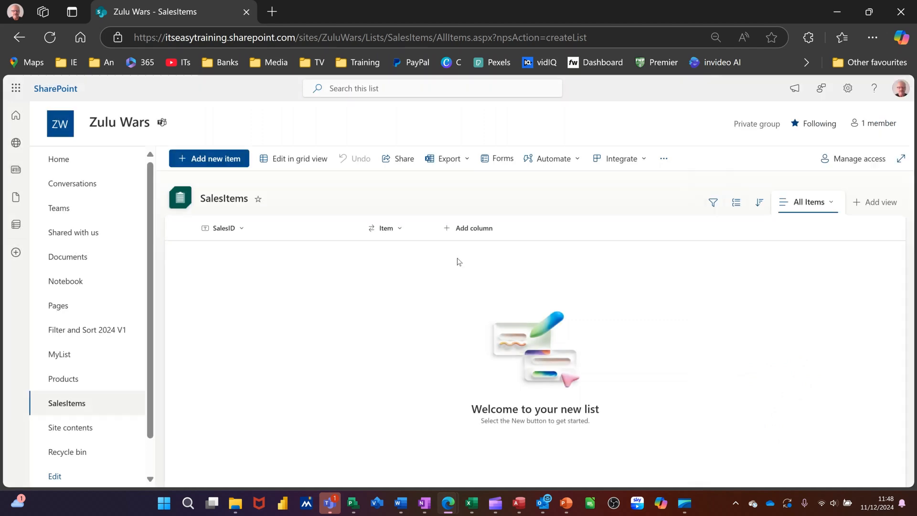
- Add the first SalesItems record in grid view with SalesID 1 and Access as its Item
click(299, 165)
click(259, 263)
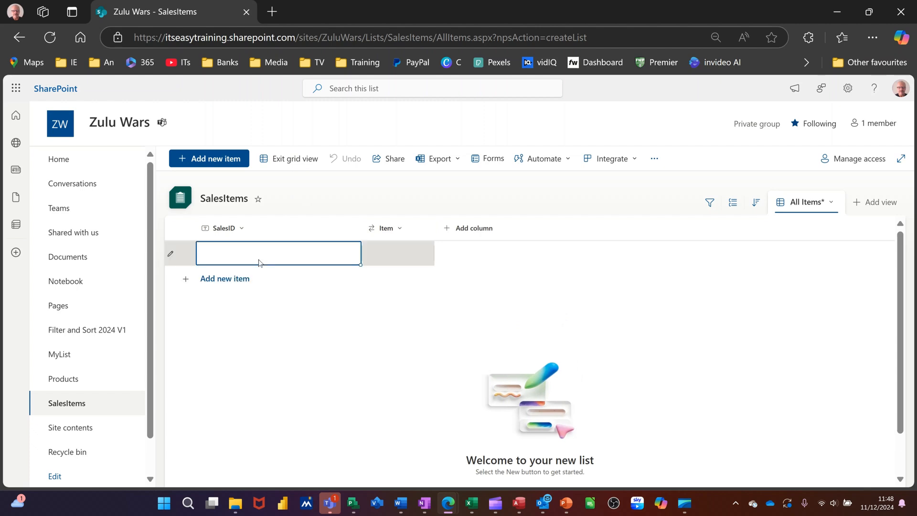
text(1)
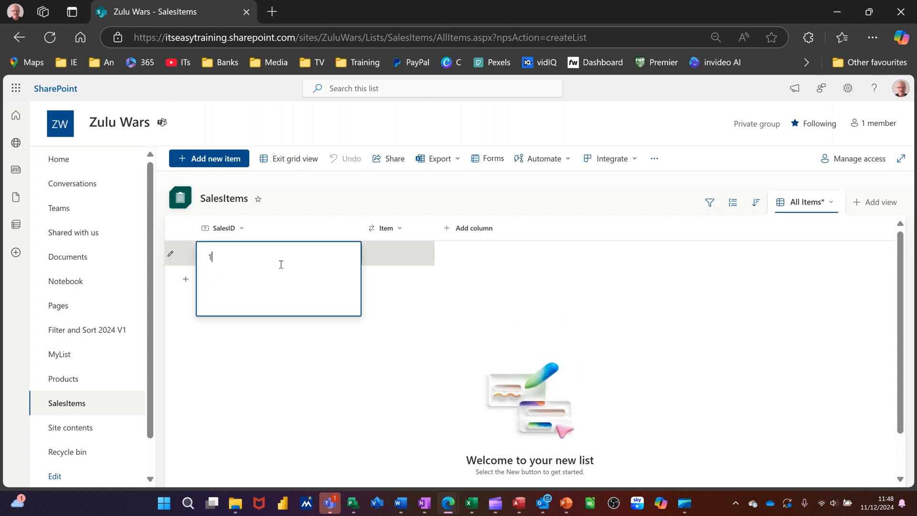
click(408, 259)
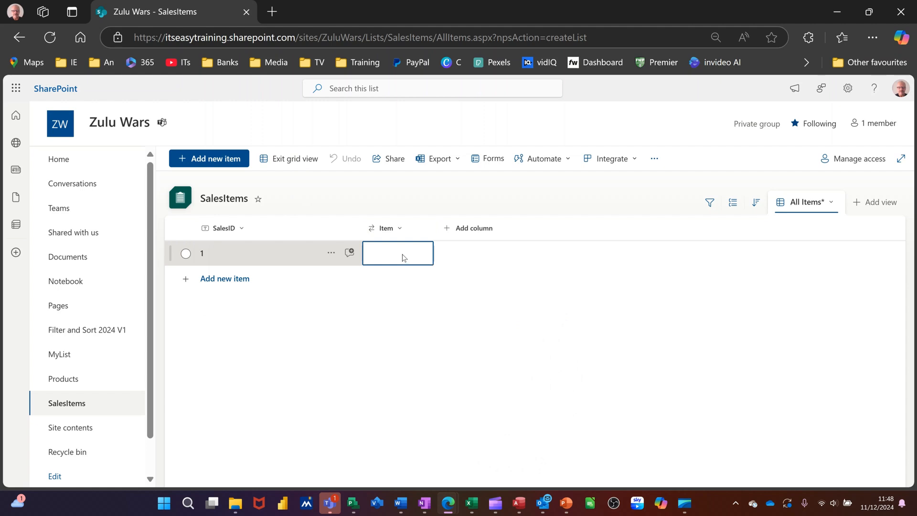
click(404, 258)
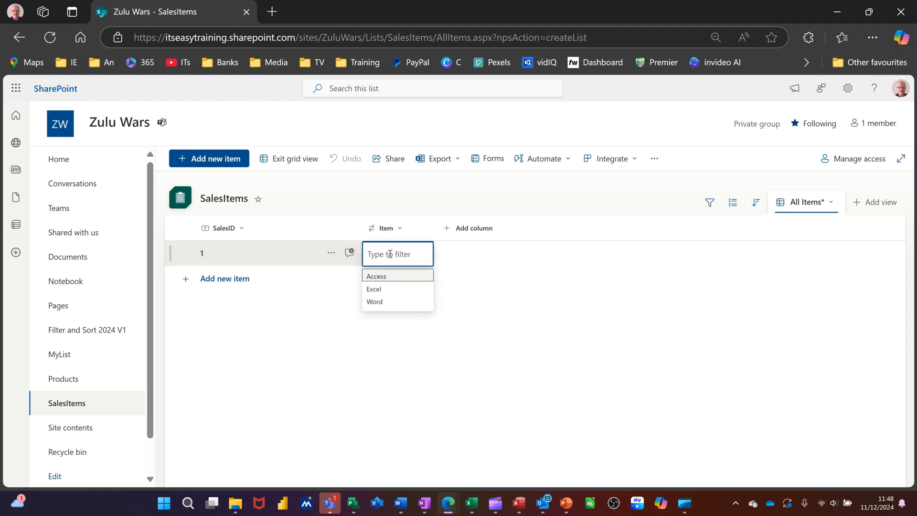
click(389, 278)
click(416, 321)
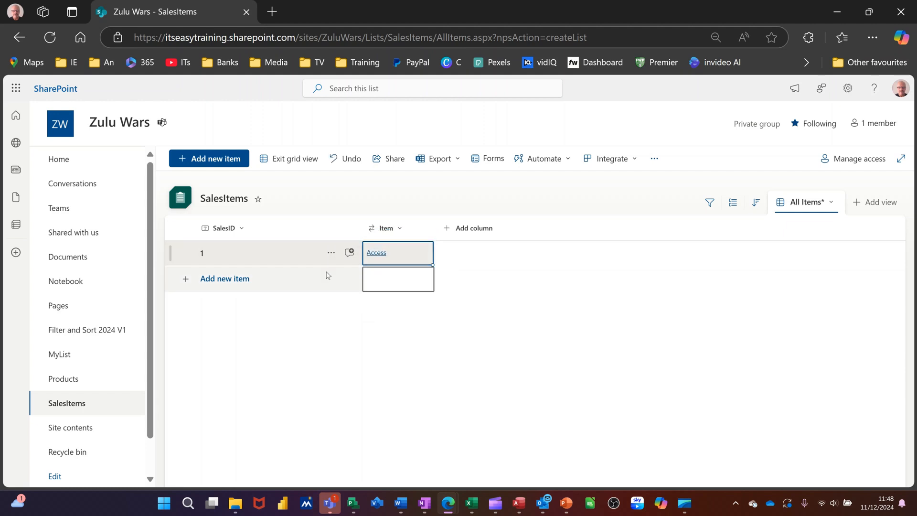
- Add a second SalesItems record with SalesID 2 and Excel as its Item
click(294, 282)
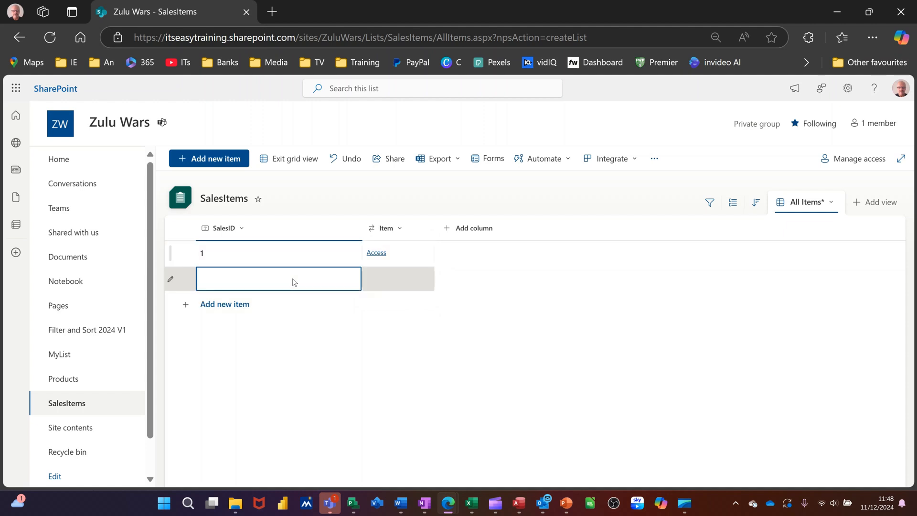
text(2)
click(396, 286)
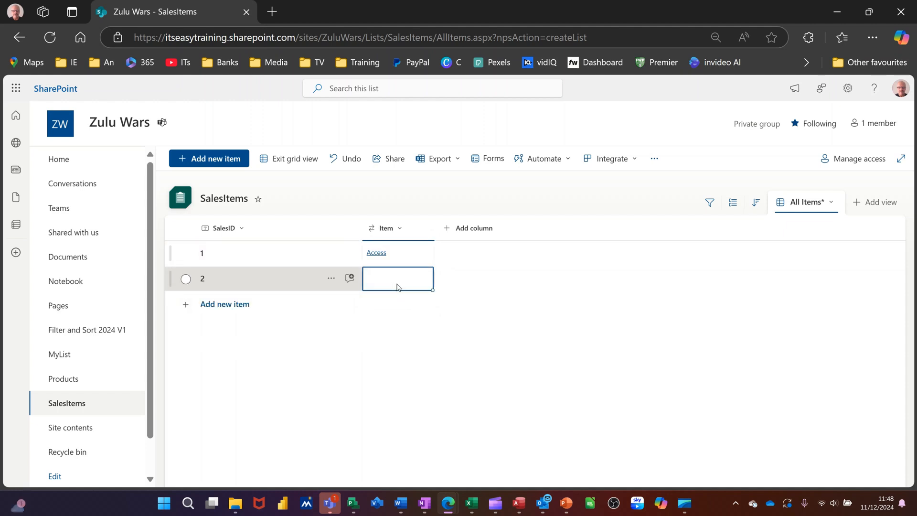
click(397, 284)
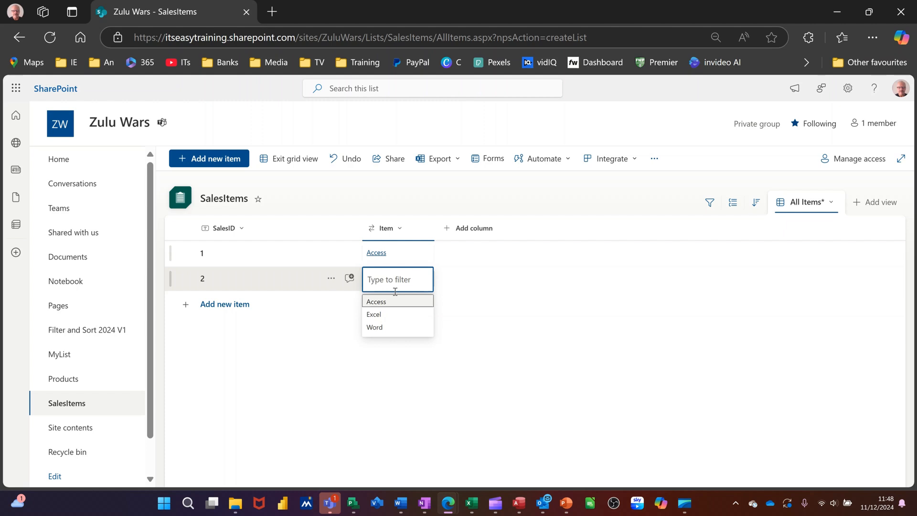
click(380, 316)
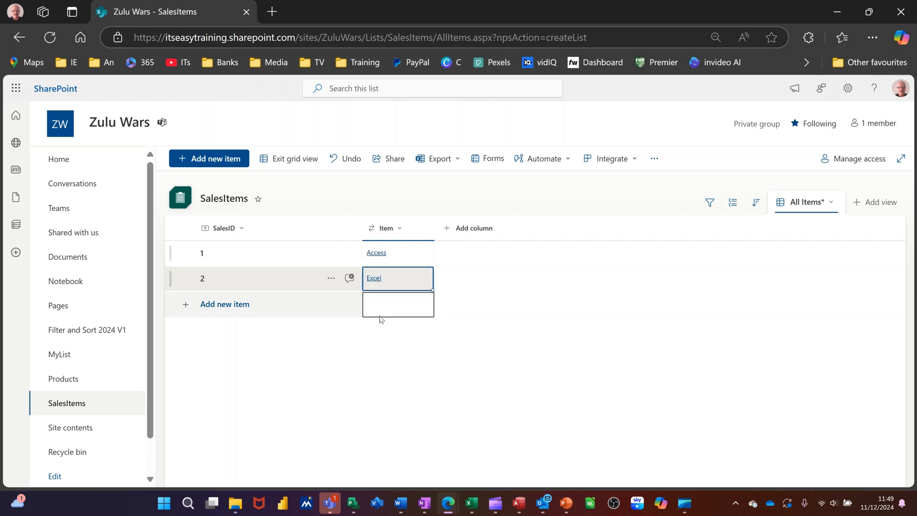
click(328, 313)
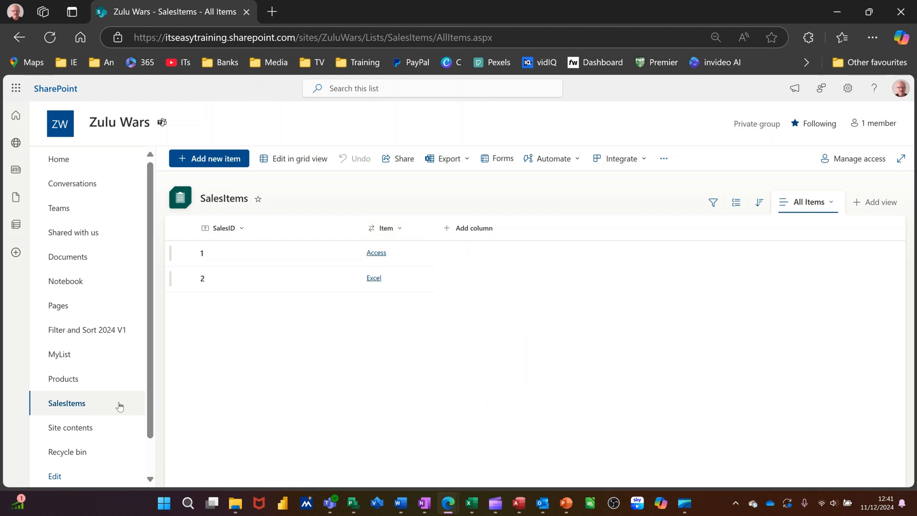
- Check the Products list, and include its Description as an additional source column in the SalesItems list's Item lookup
click(68, 383)
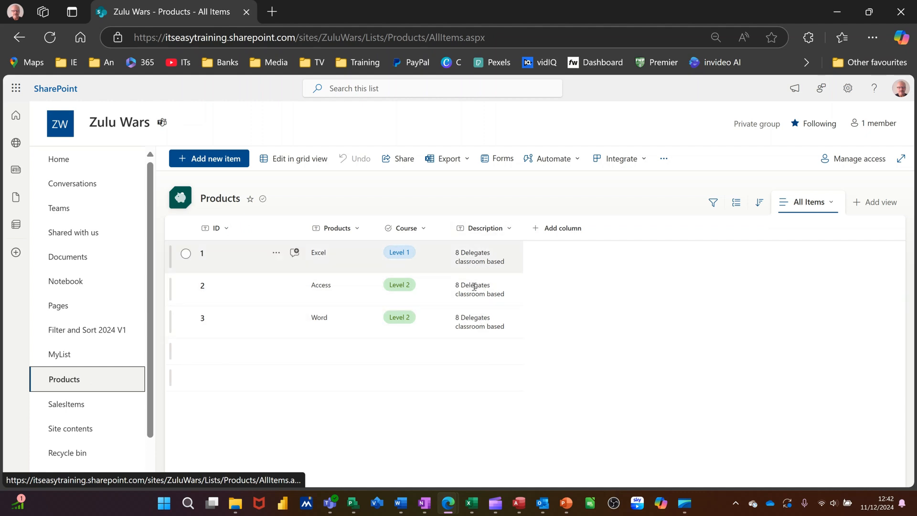
click(72, 408)
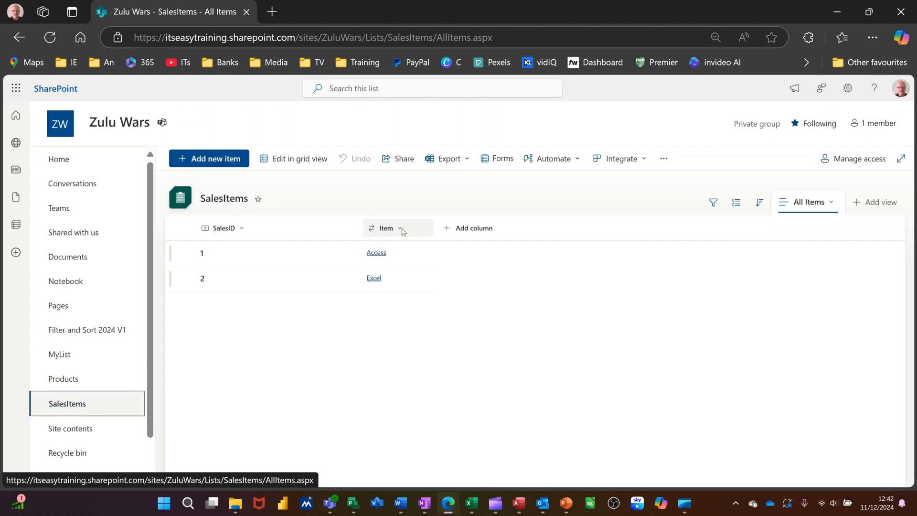
click(401, 228)
mouse_move(417, 275)
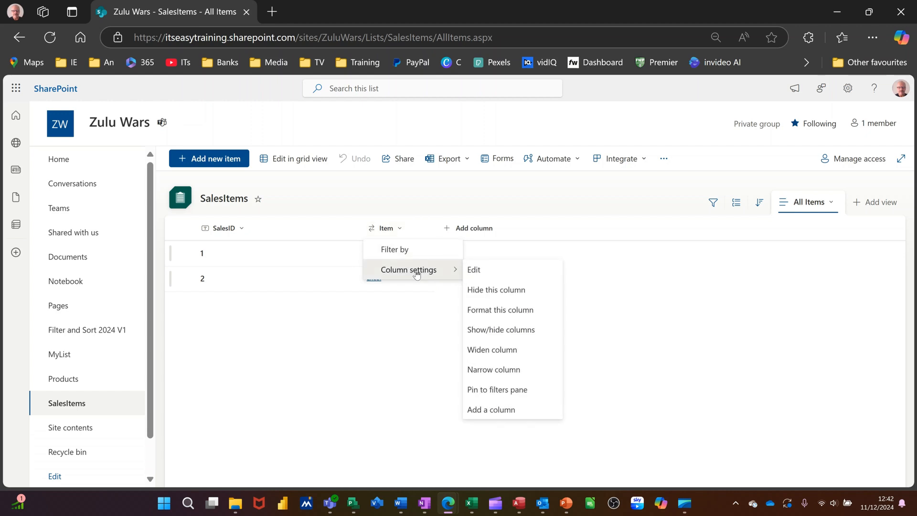
click(478, 272)
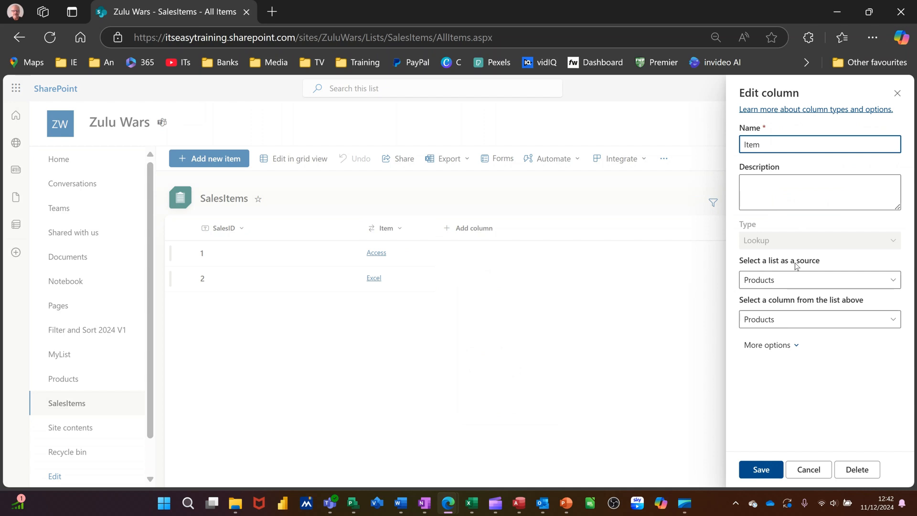
click(771, 348)
scroll(779, 348, down, 2)
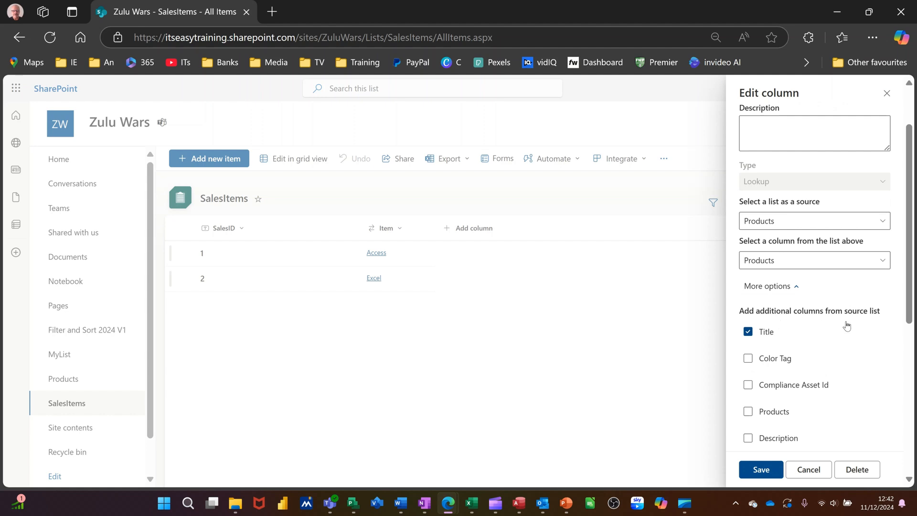
scroll(816, 370, down, 2)
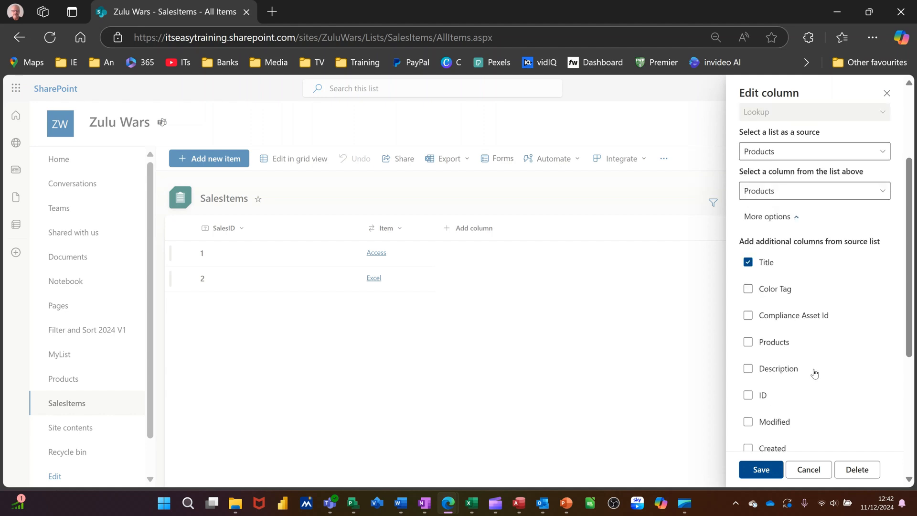
click(748, 369)
click(756, 472)
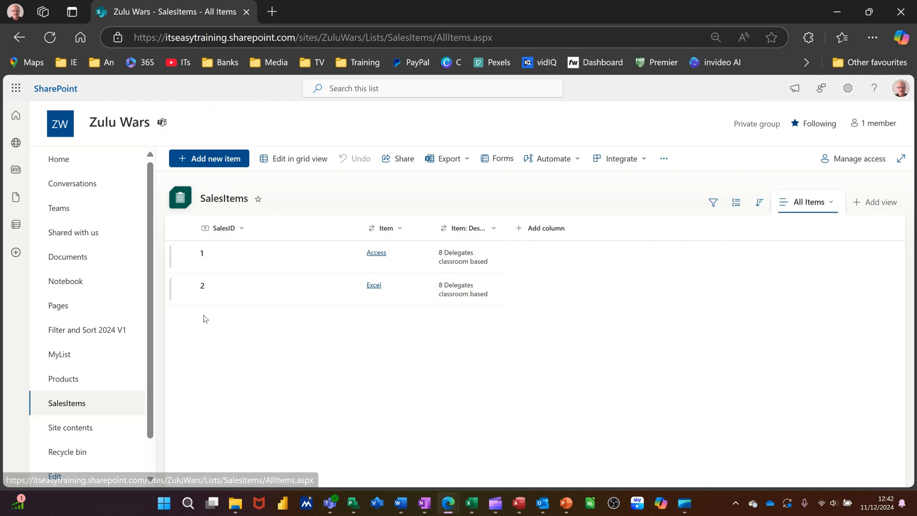
- Add a third SalesItems record in grid view with SalesID 3 and Word as its Item
click(292, 159)
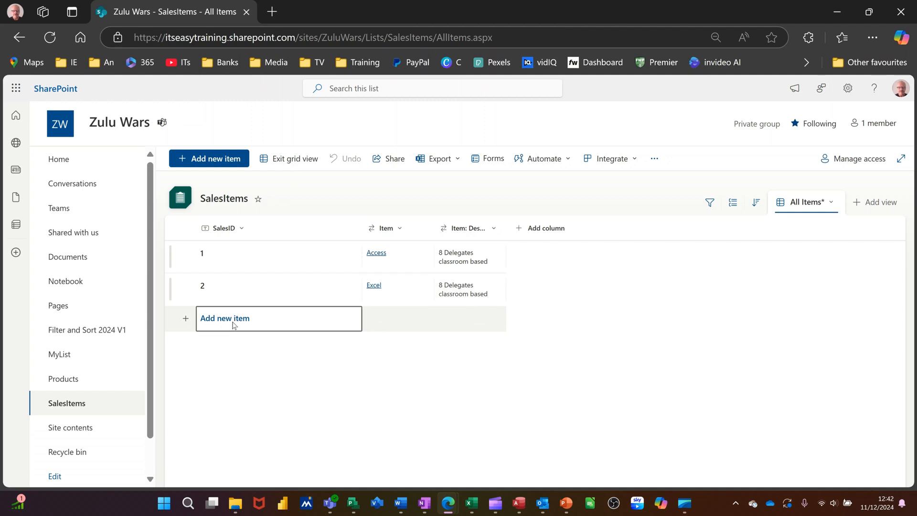
click(235, 320)
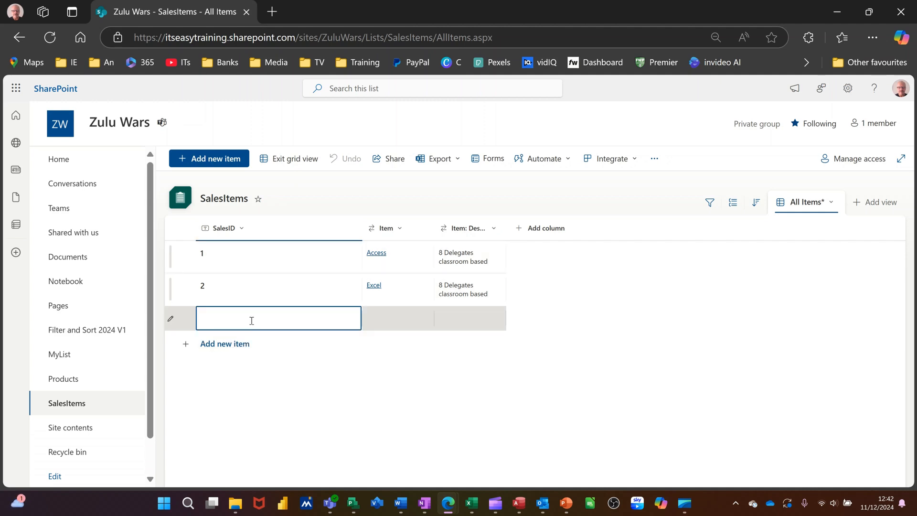
text(3)
click(388, 327)
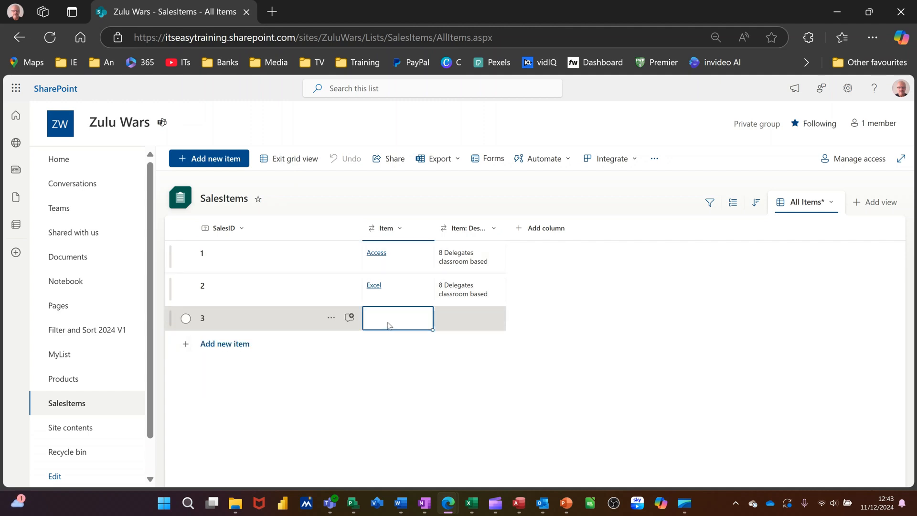
click(389, 323)
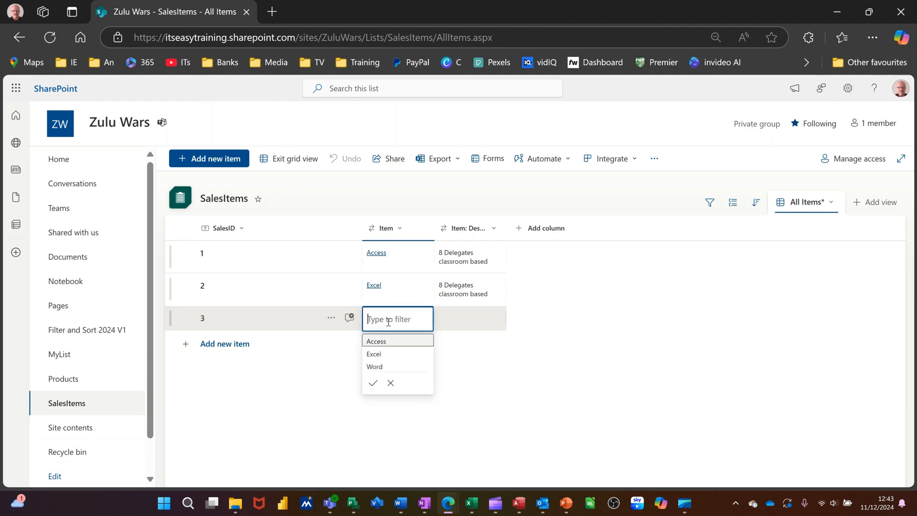
click(381, 368)
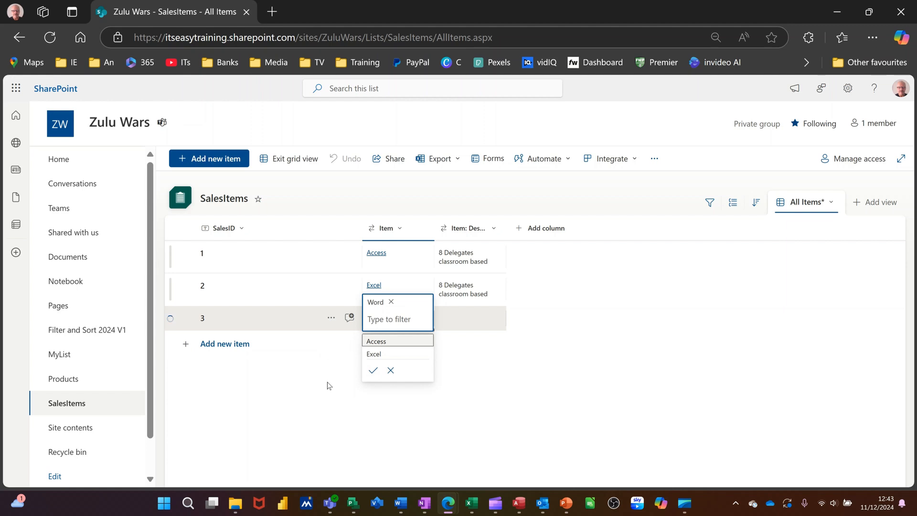
click(344, 377)
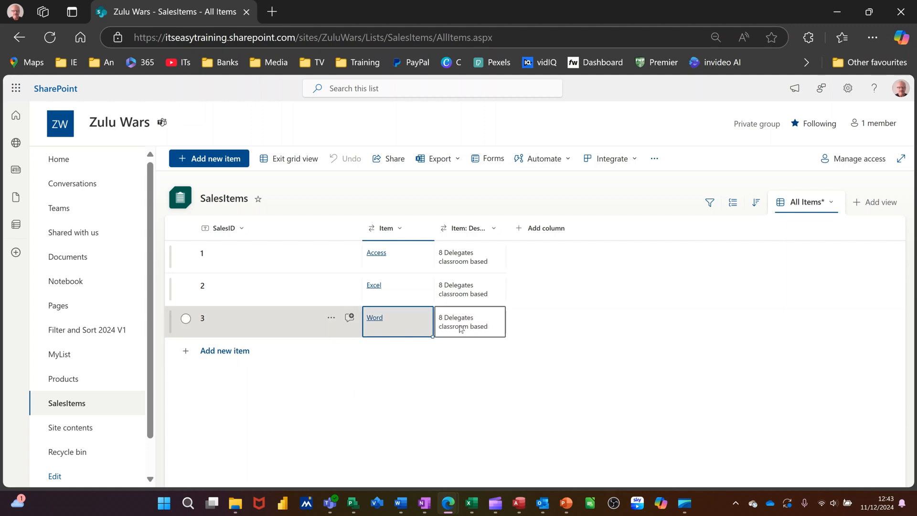